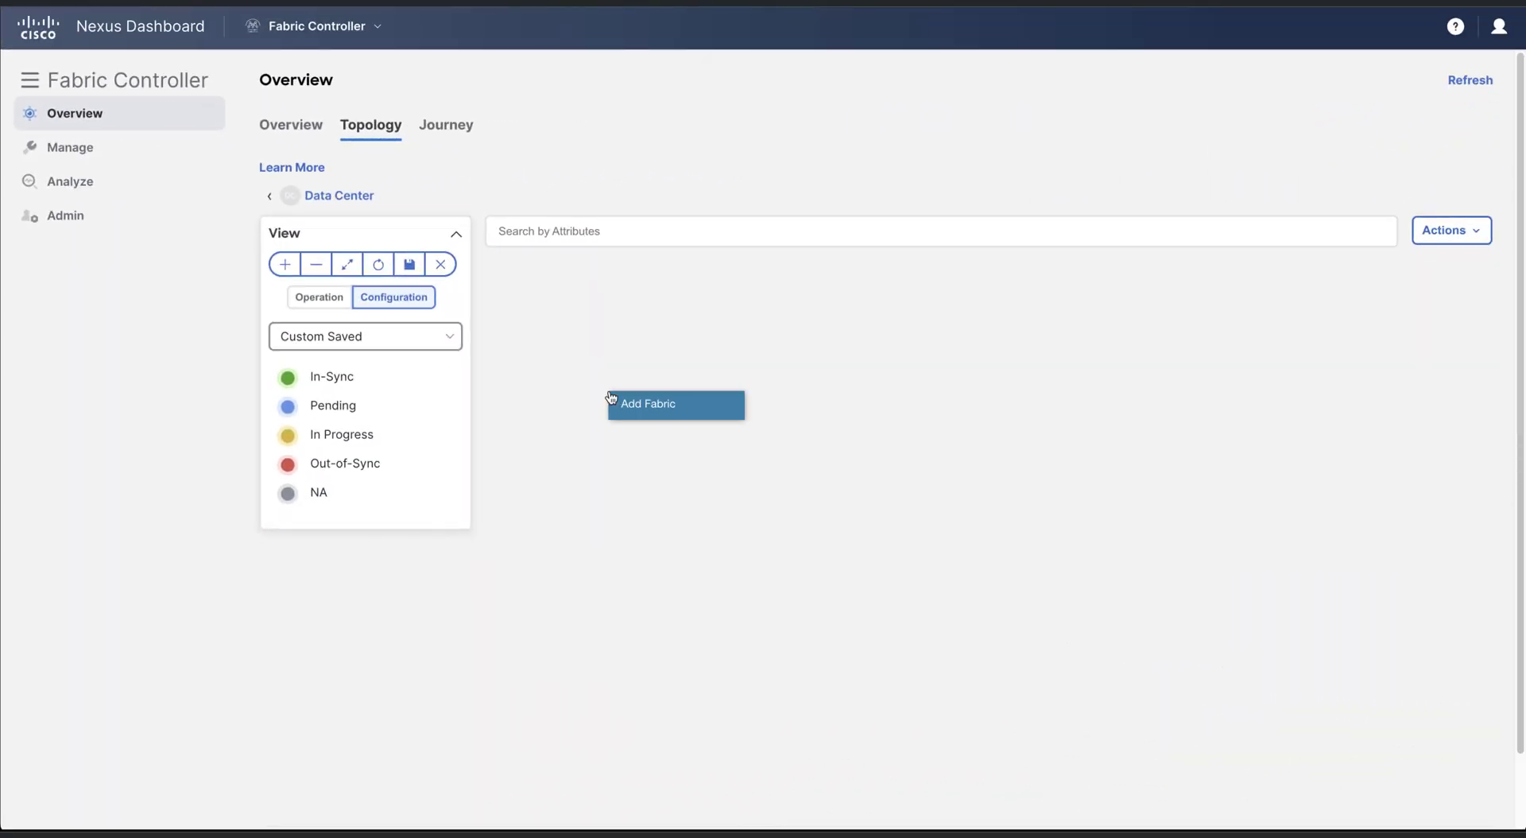
# Start a new Data Center VXLAN EVPN fabric named CML-Fabric1 with BGP ASN 65501
pyautogui.click(645, 415)
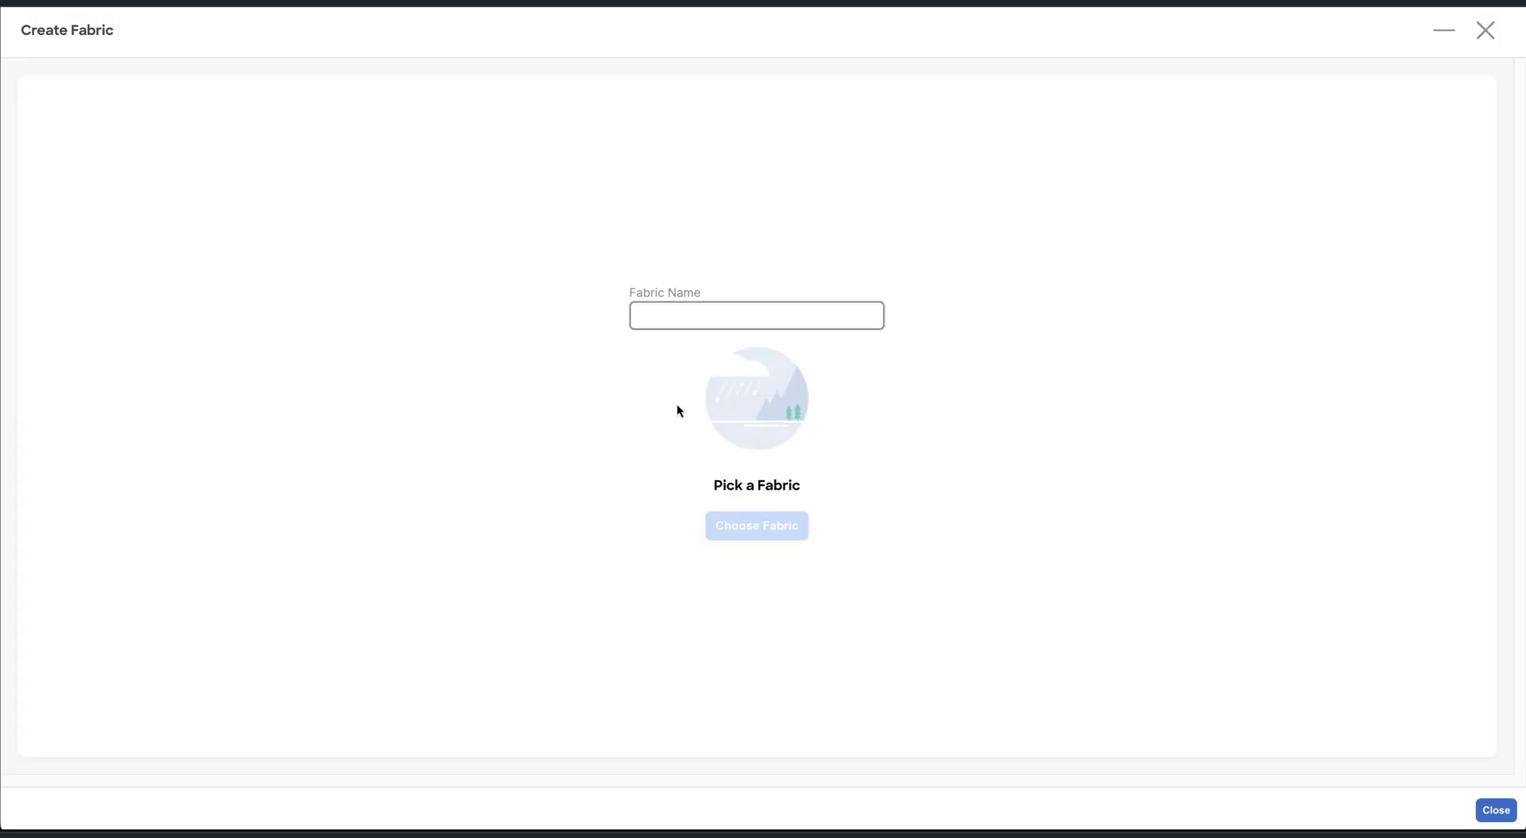
pyautogui.click(713, 317)
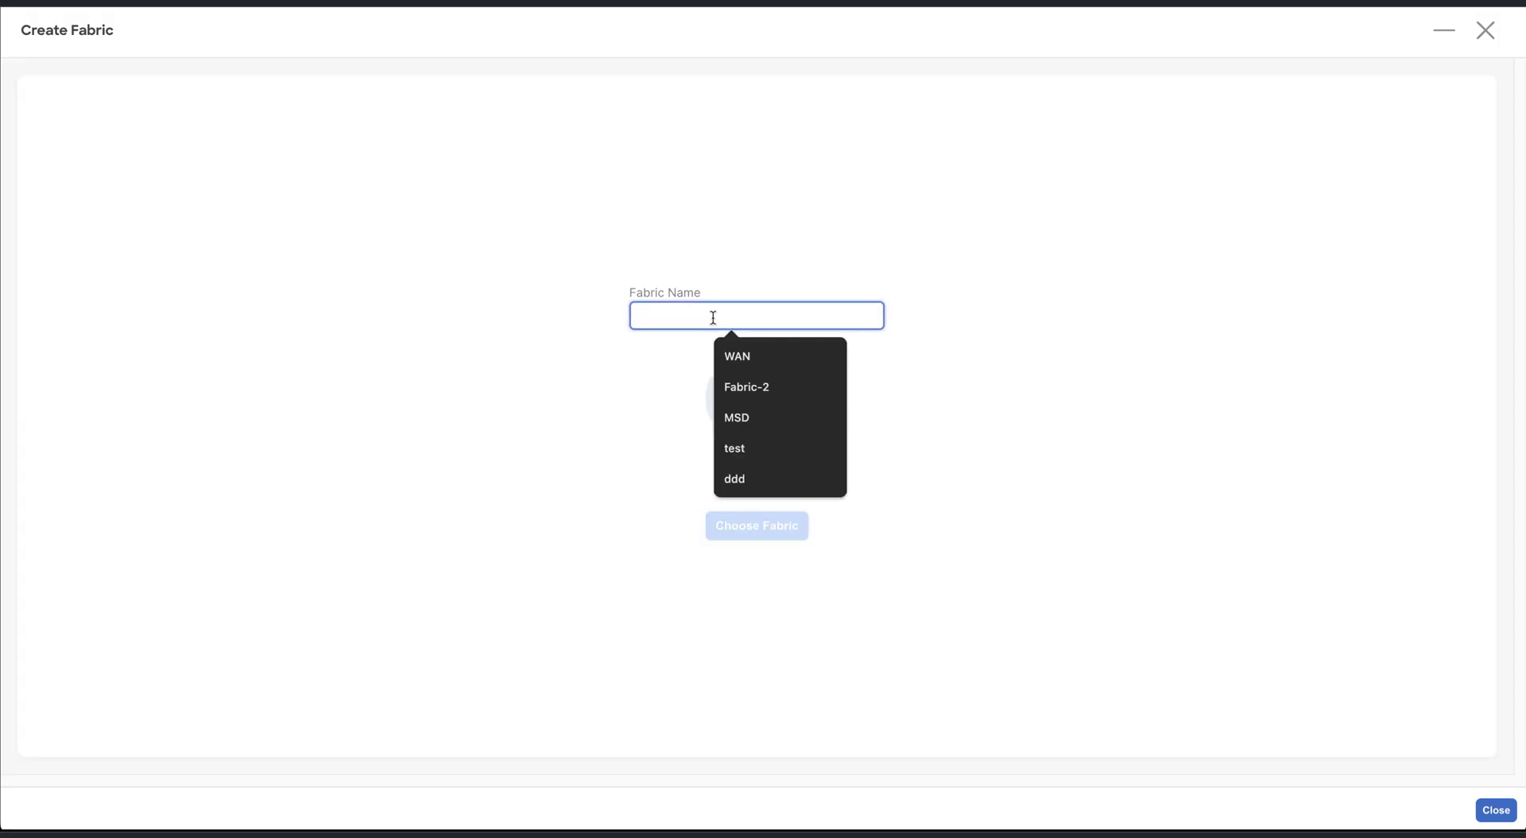
pyautogui.write('CML-Fabric1')
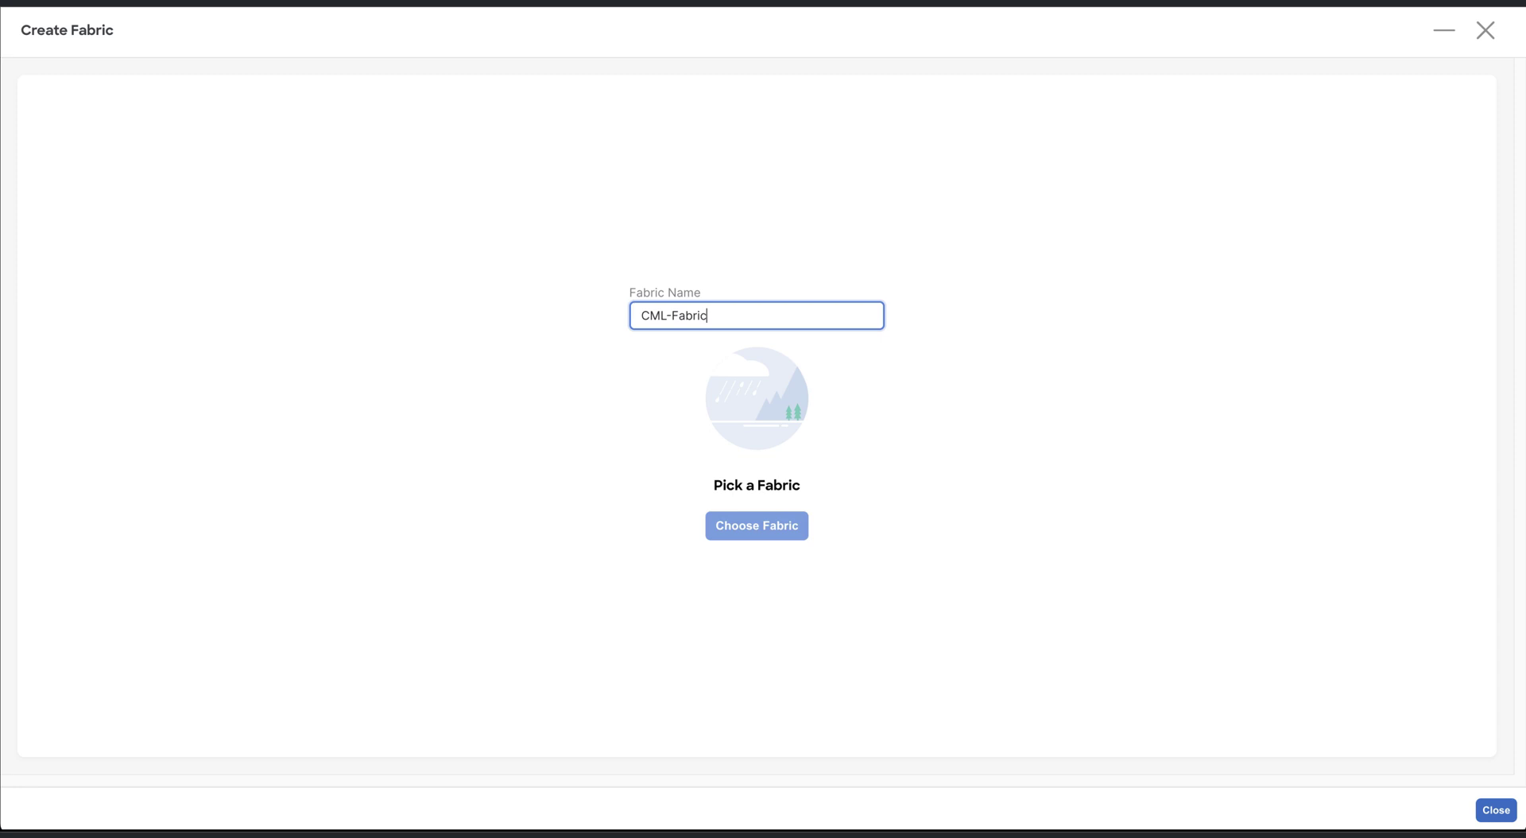
pyautogui.click(756, 528)
pyautogui.click(710, 201)
pyautogui.click(951, 597)
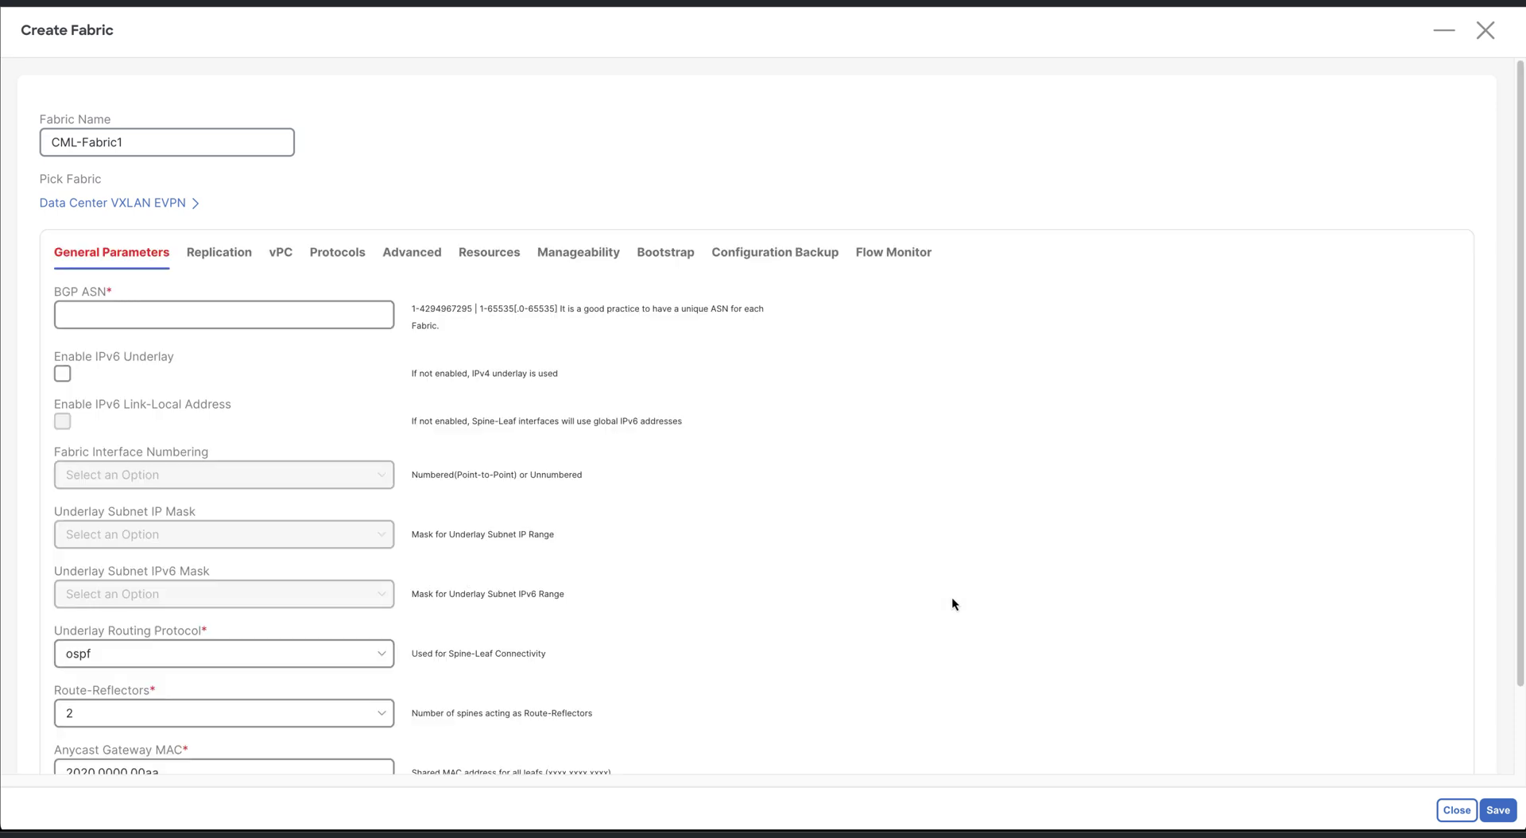
pyautogui.click(156, 314)
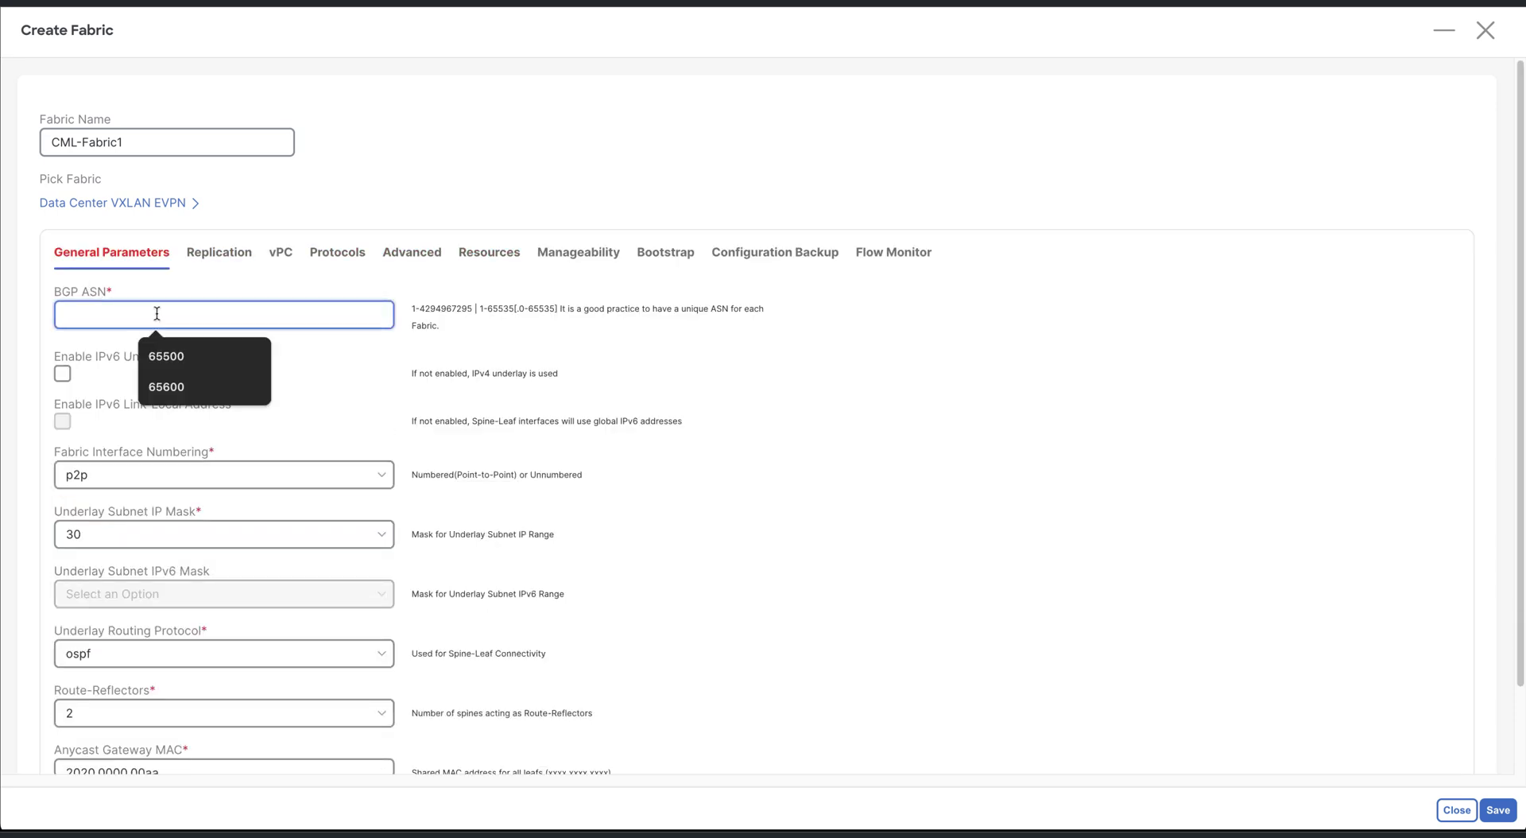
pyautogui.write('65501')
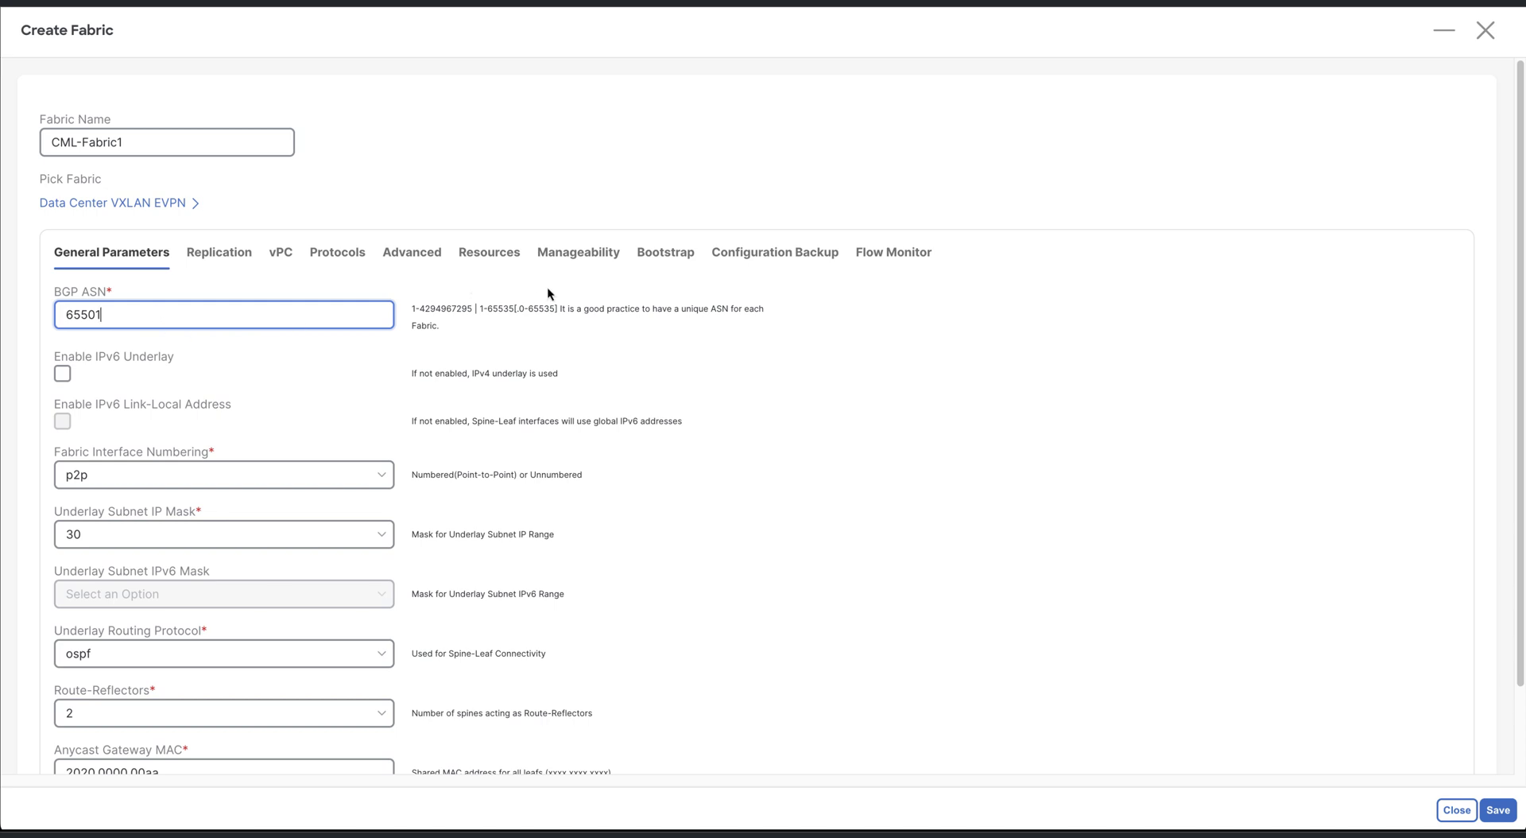
# Change the resource ranges to 10.12.0.0/22, 10.13.0.0/22 and 10.14.0.0/16, then save the fabric
pyautogui.click(504, 264)
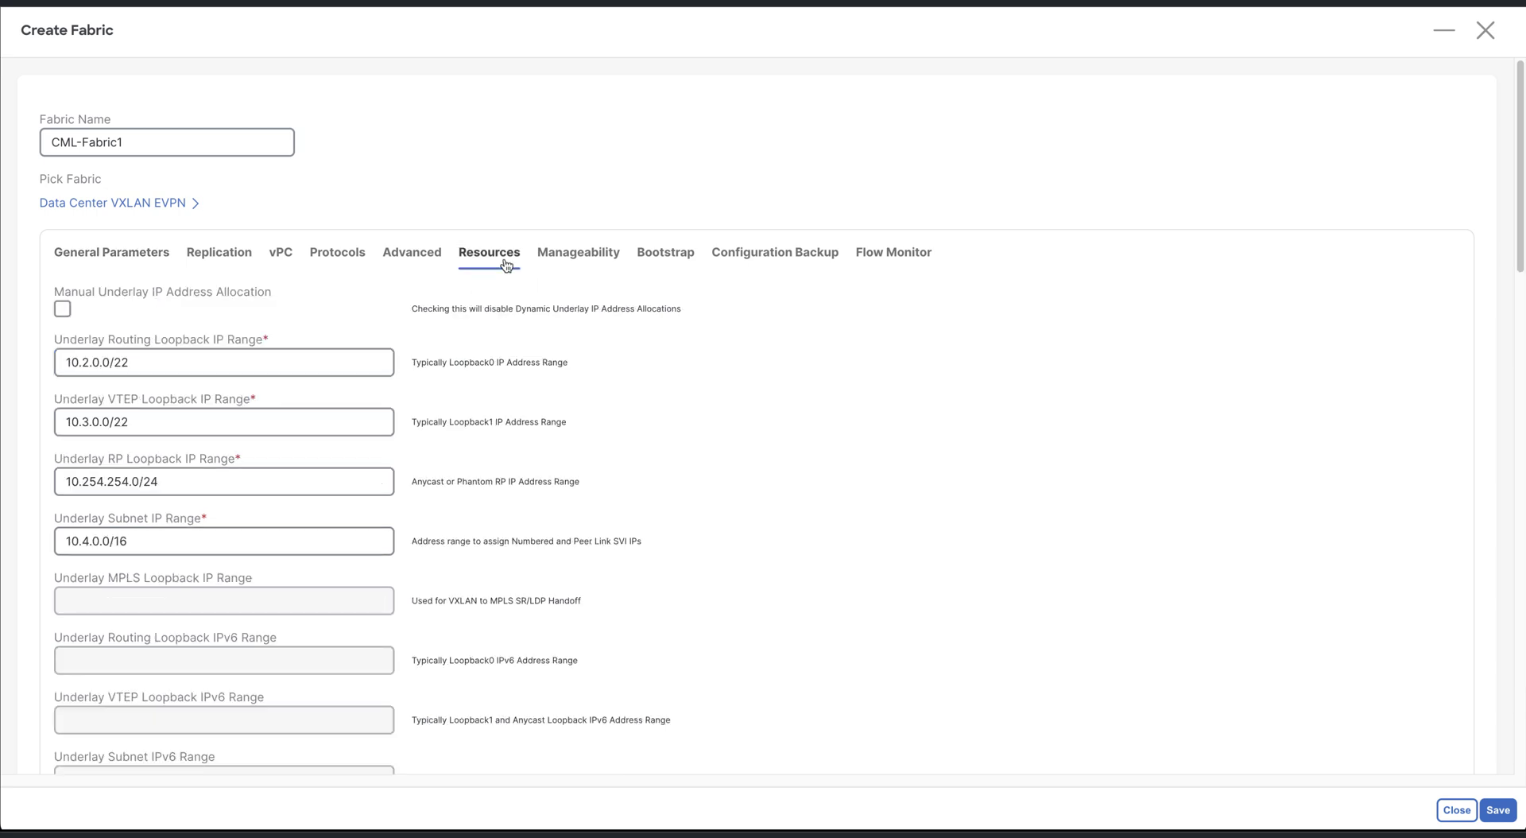
pyautogui.click(79, 362)
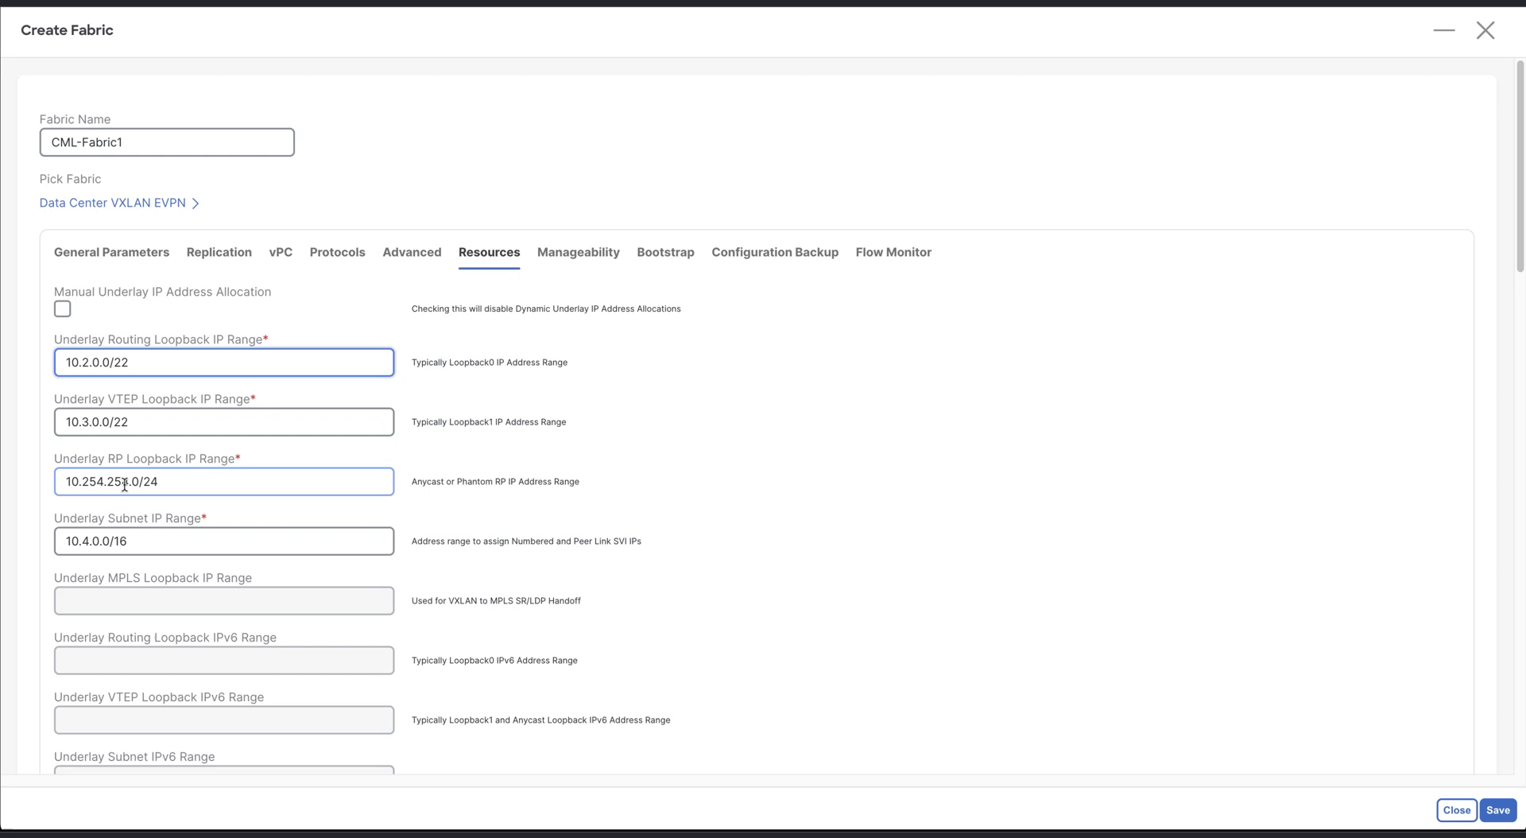
pyautogui.write('1')
pyautogui.click(79, 422)
pyautogui.write('1')
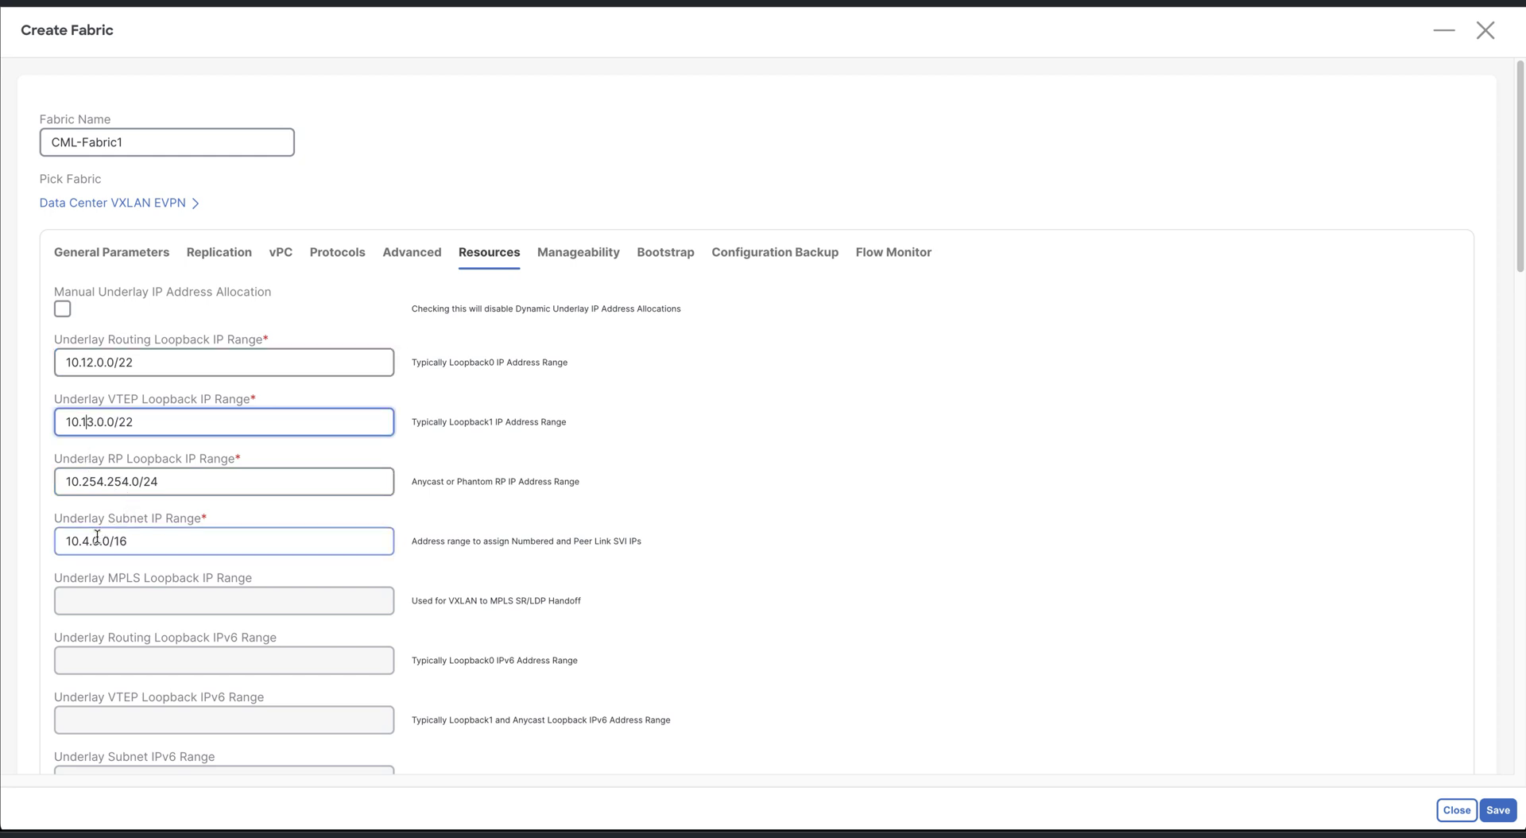
pyautogui.click(80, 542)
pyautogui.write('1')
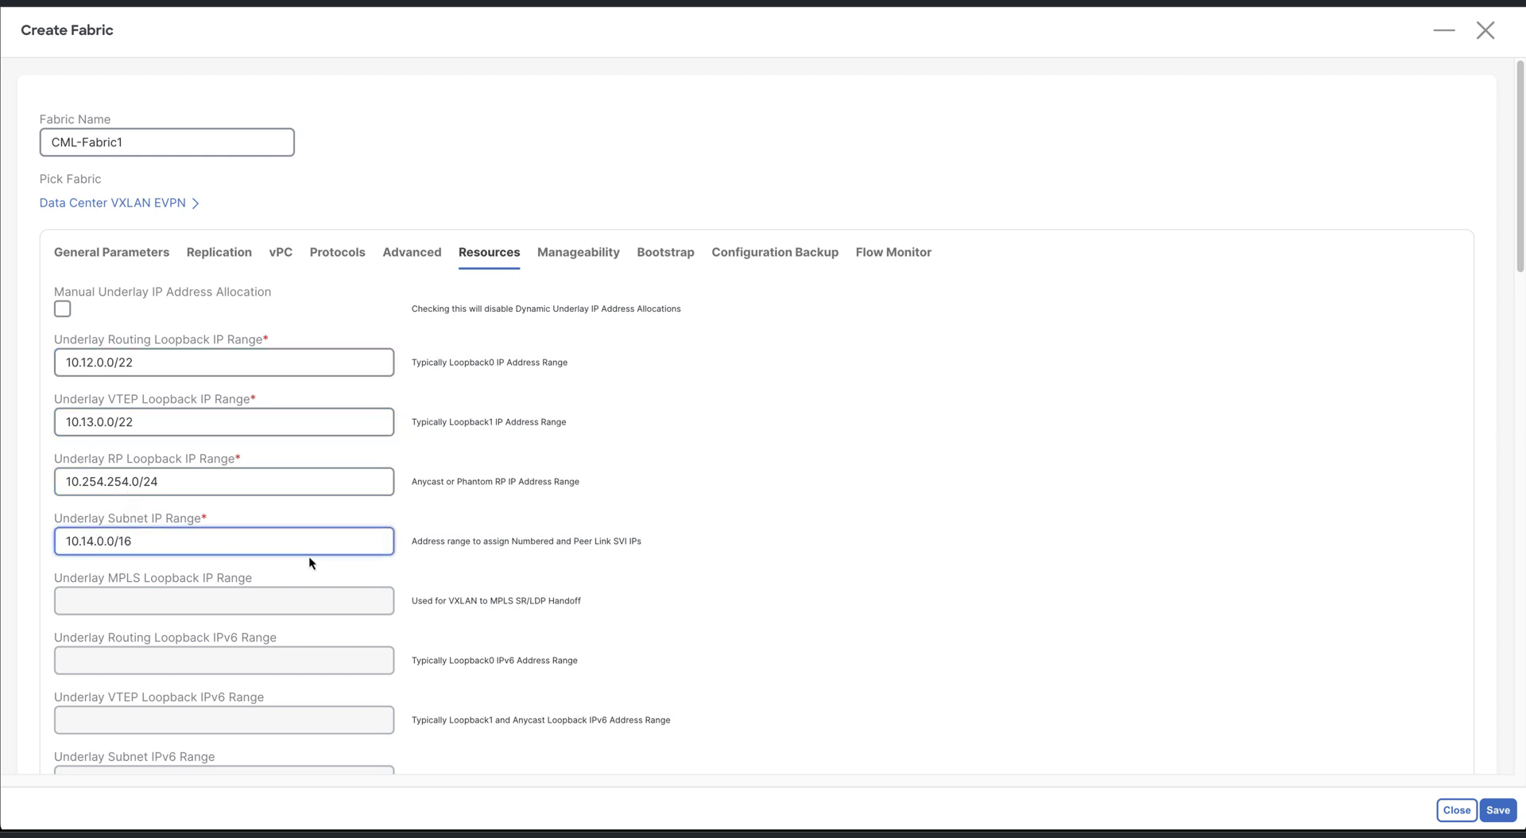
pyautogui.scroll(-15, 309, 556)
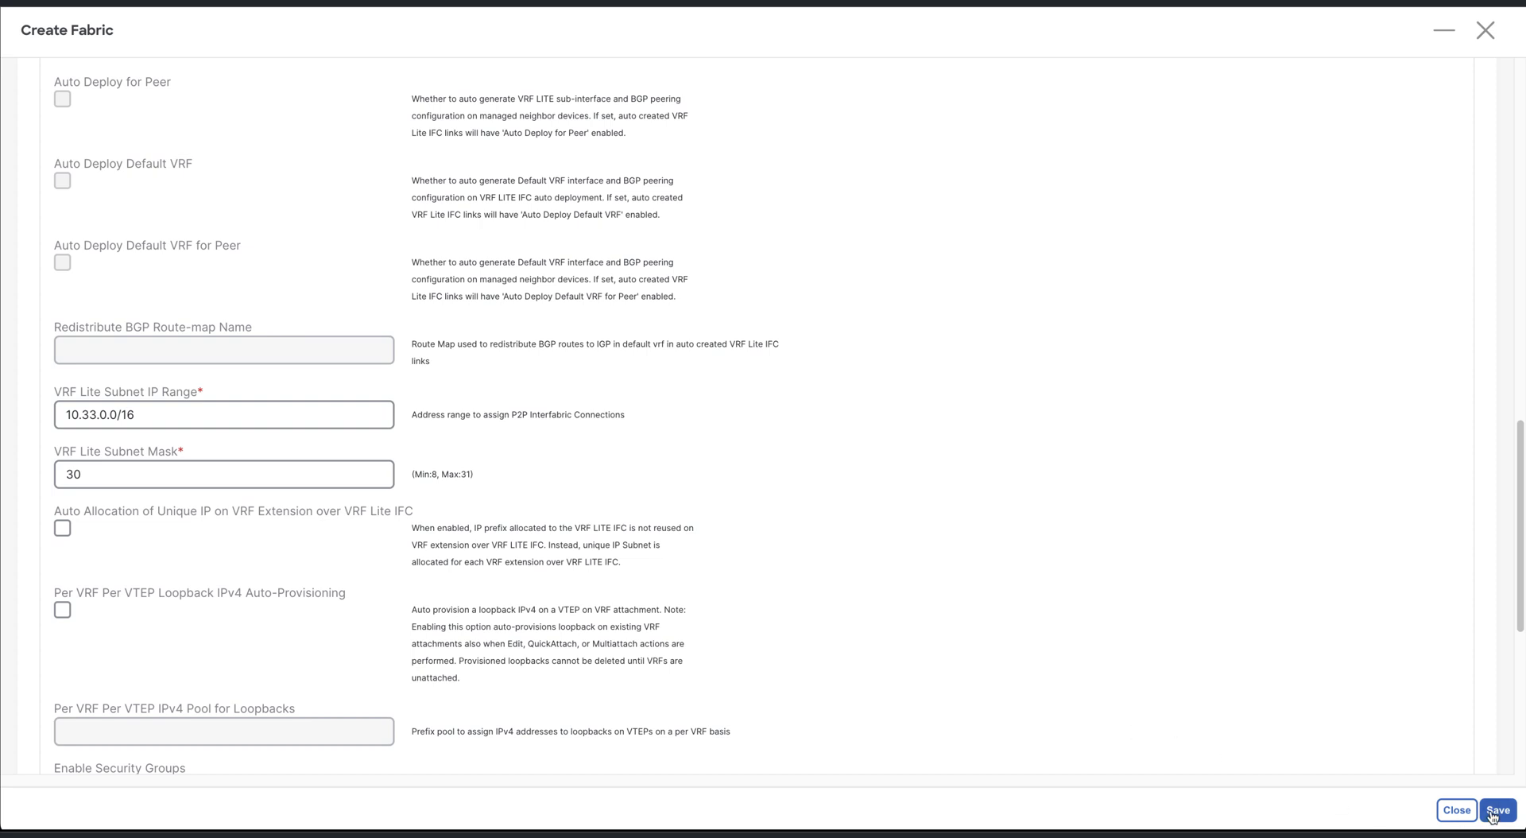
pyautogui.click(1492, 810)
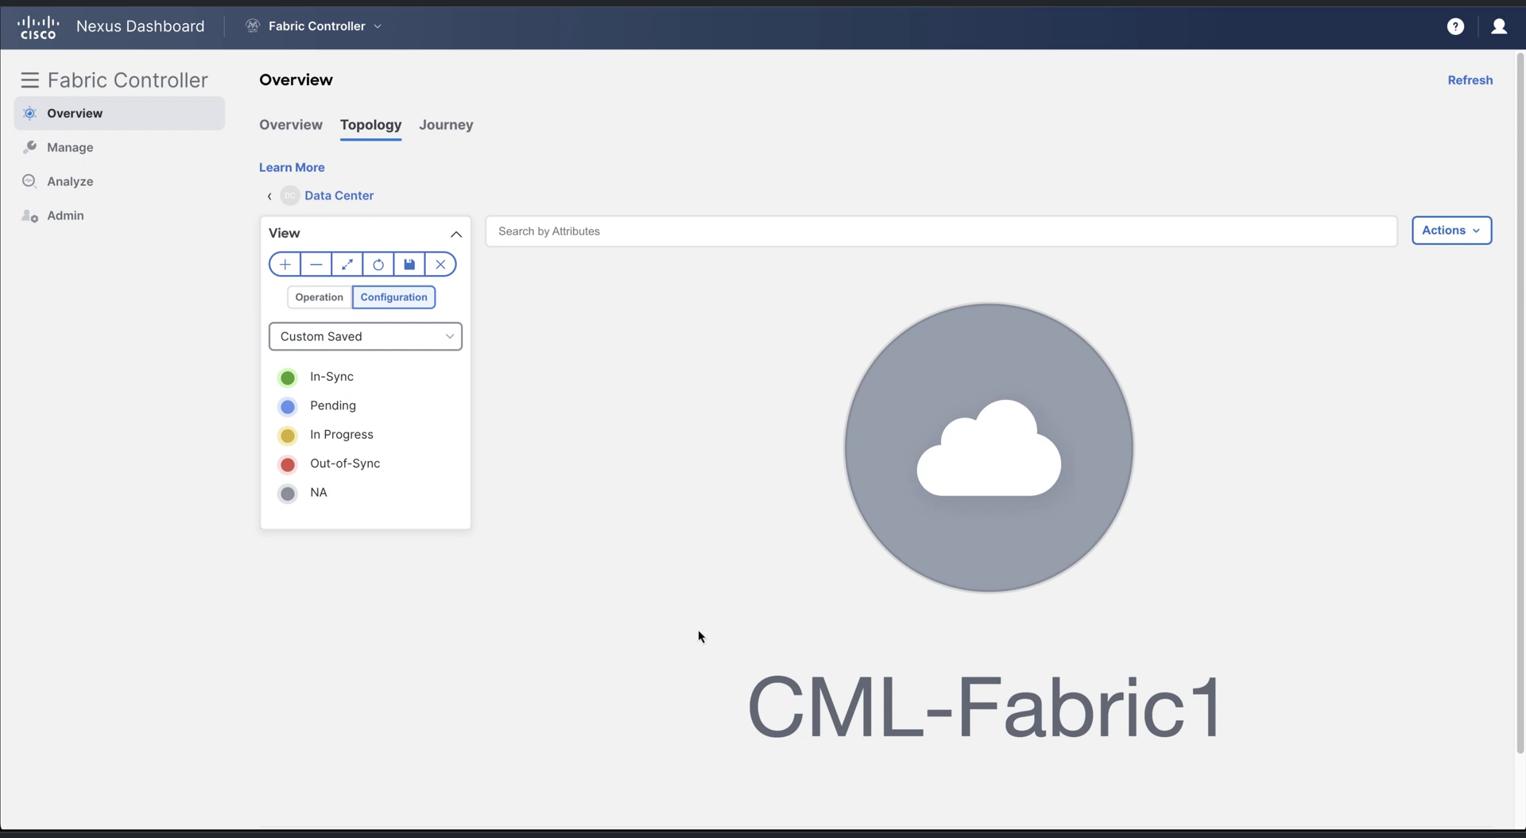
# Start a second Data Center VXLAN EVPN fabric named CML-Fabric2 with BGP ASN 65502
pyautogui.rightClick(575, 365)
pyautogui.click(603, 380)
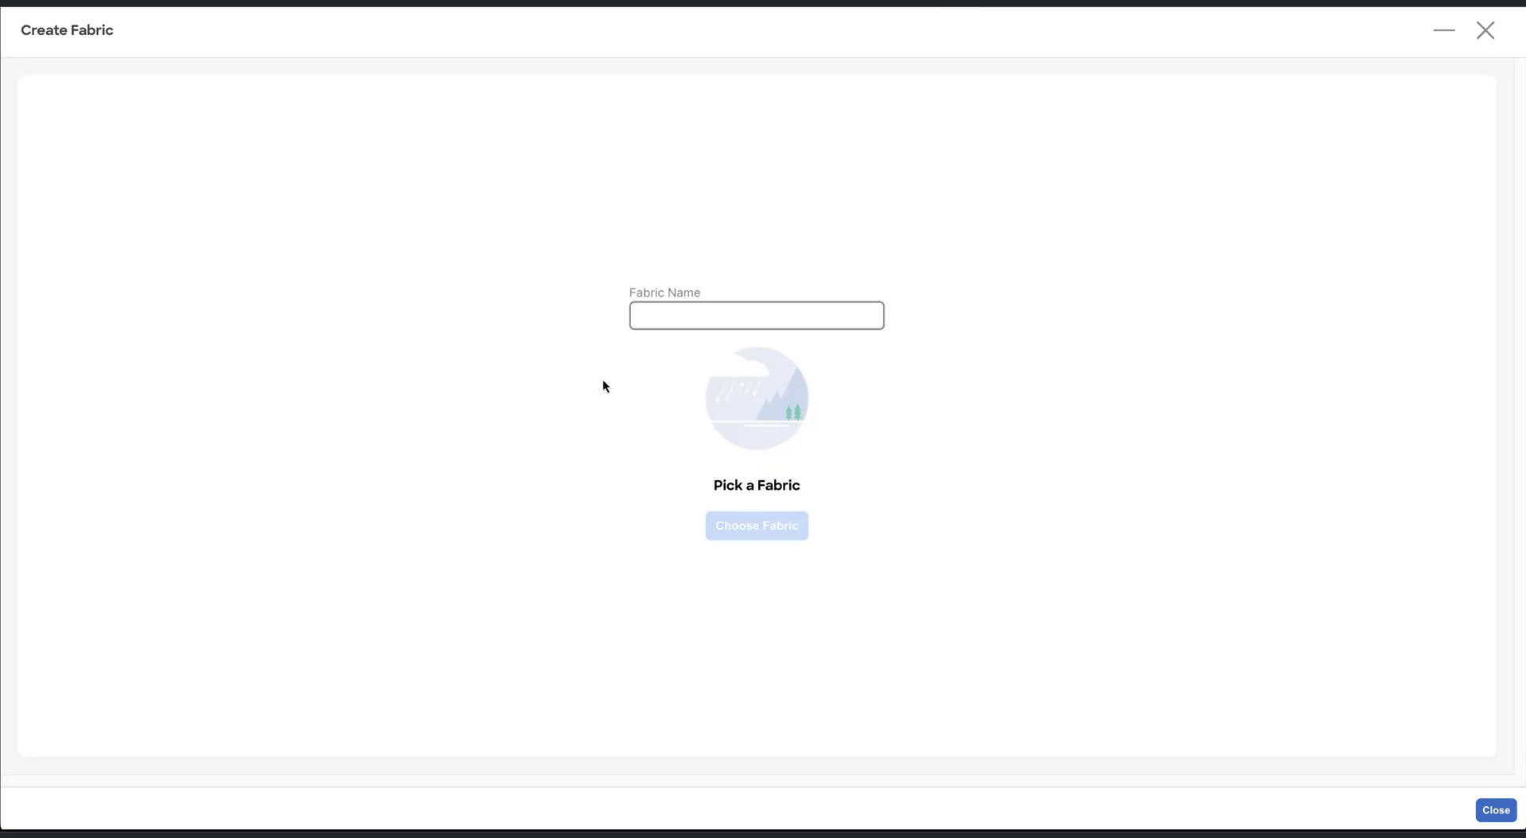
pyautogui.click(701, 313)
pyautogui.write('CML-Fabric2')
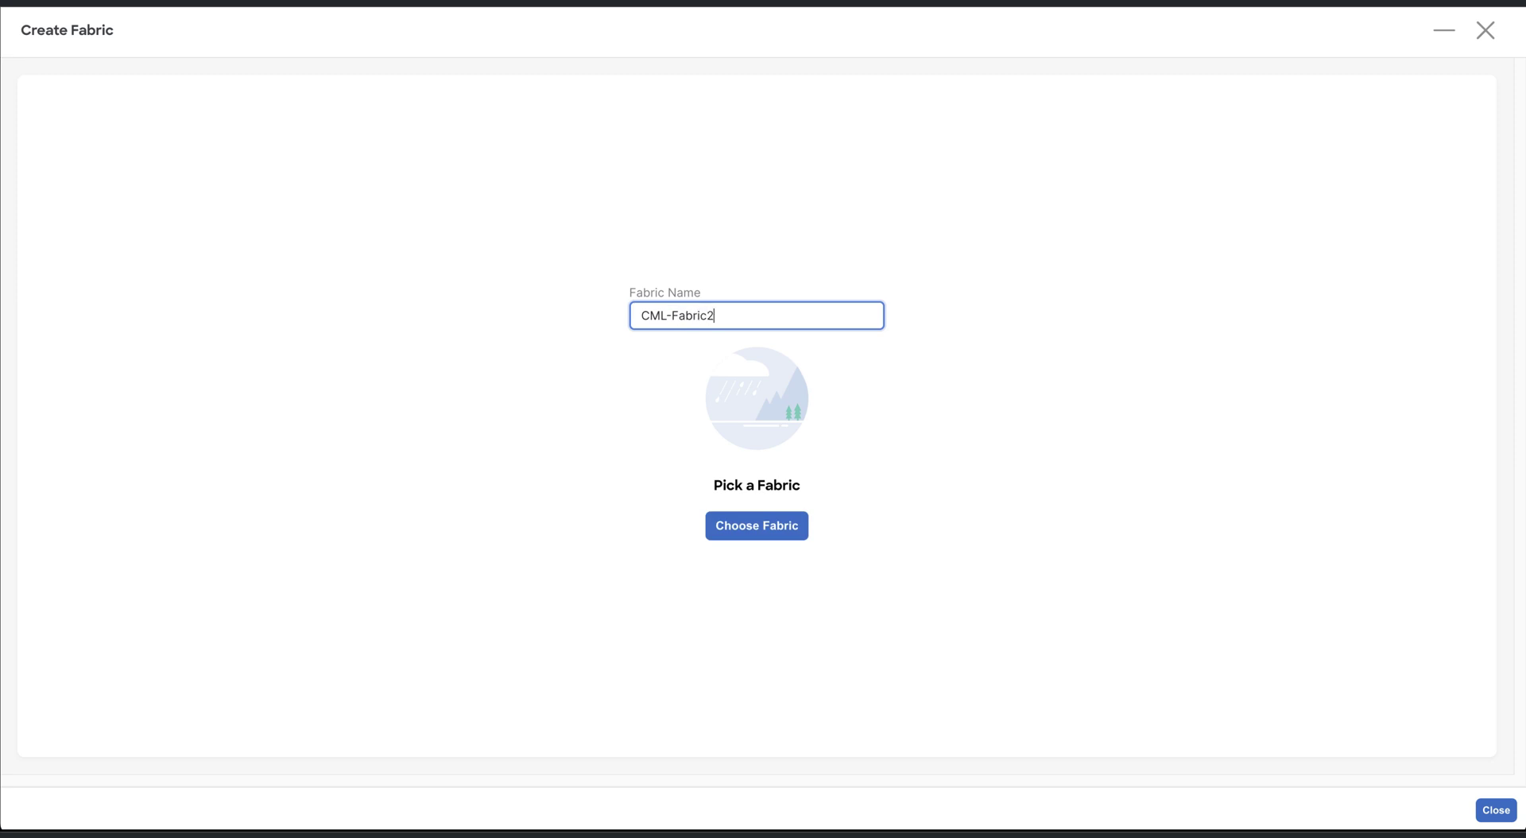
pyautogui.click(770, 523)
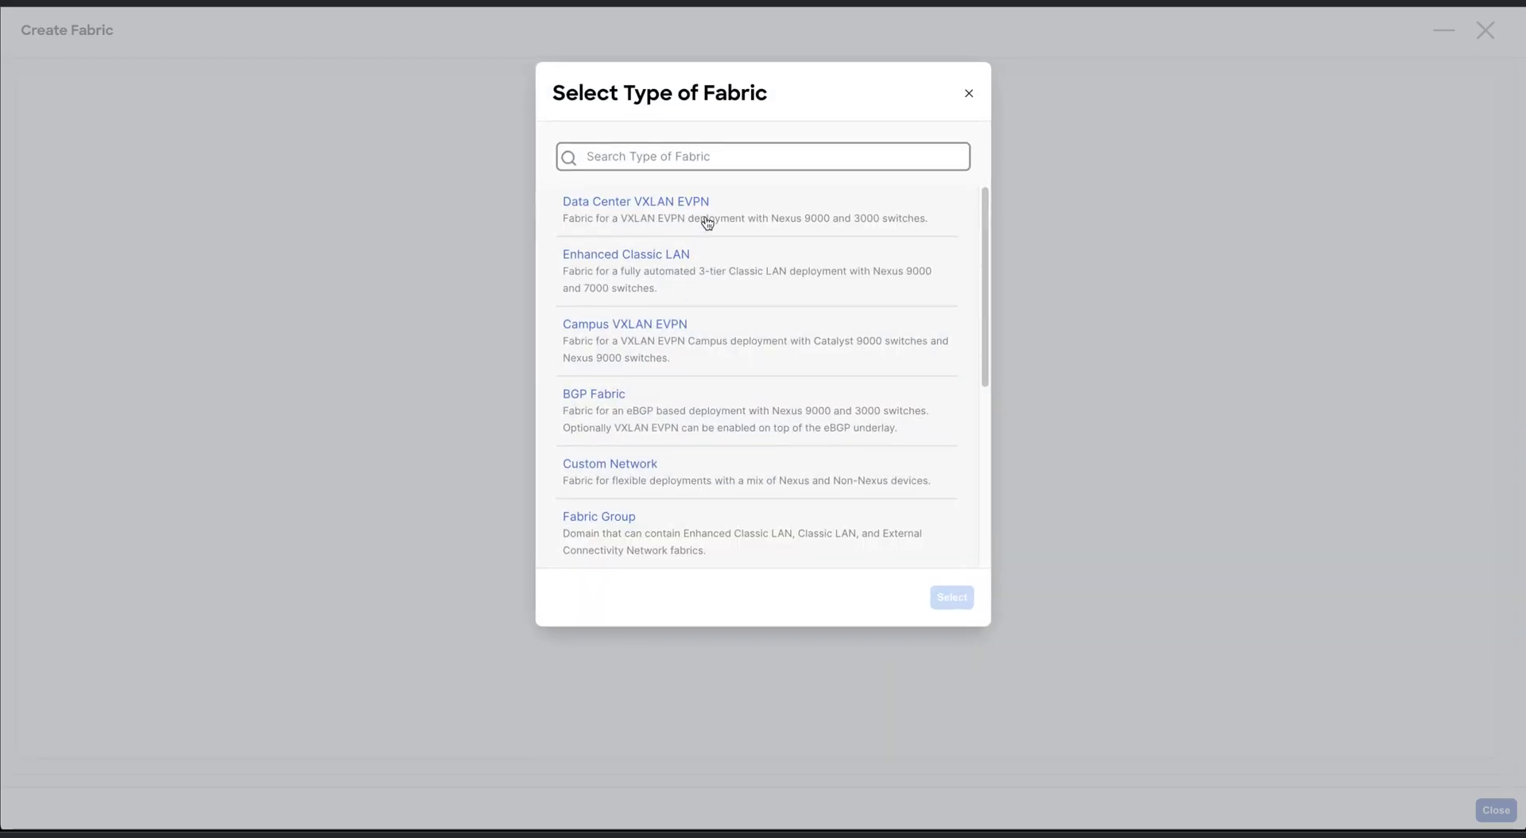
pyautogui.click(705, 221)
pyautogui.click(946, 596)
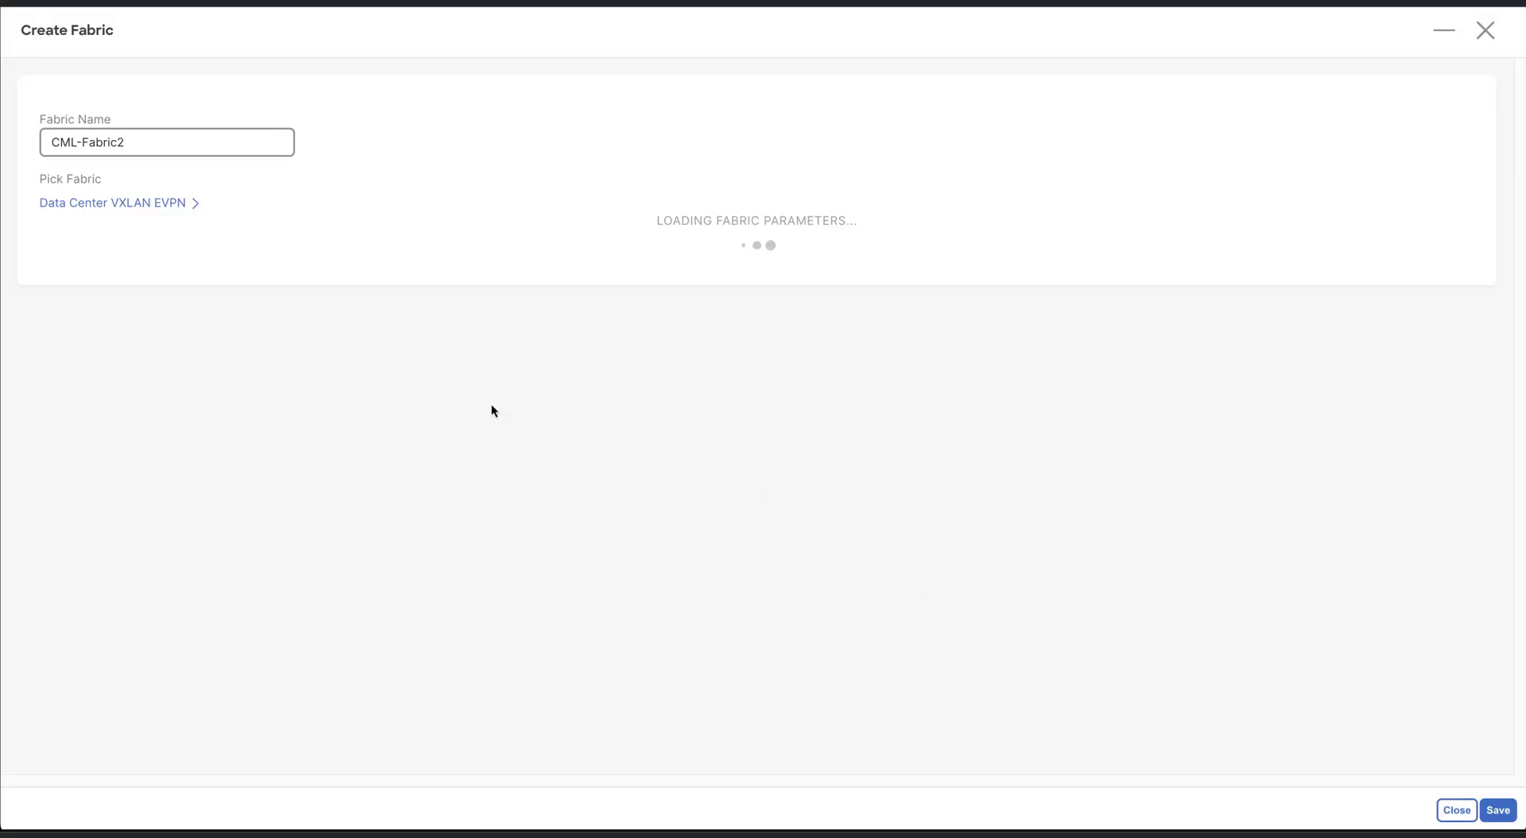
pyautogui.click(242, 312)
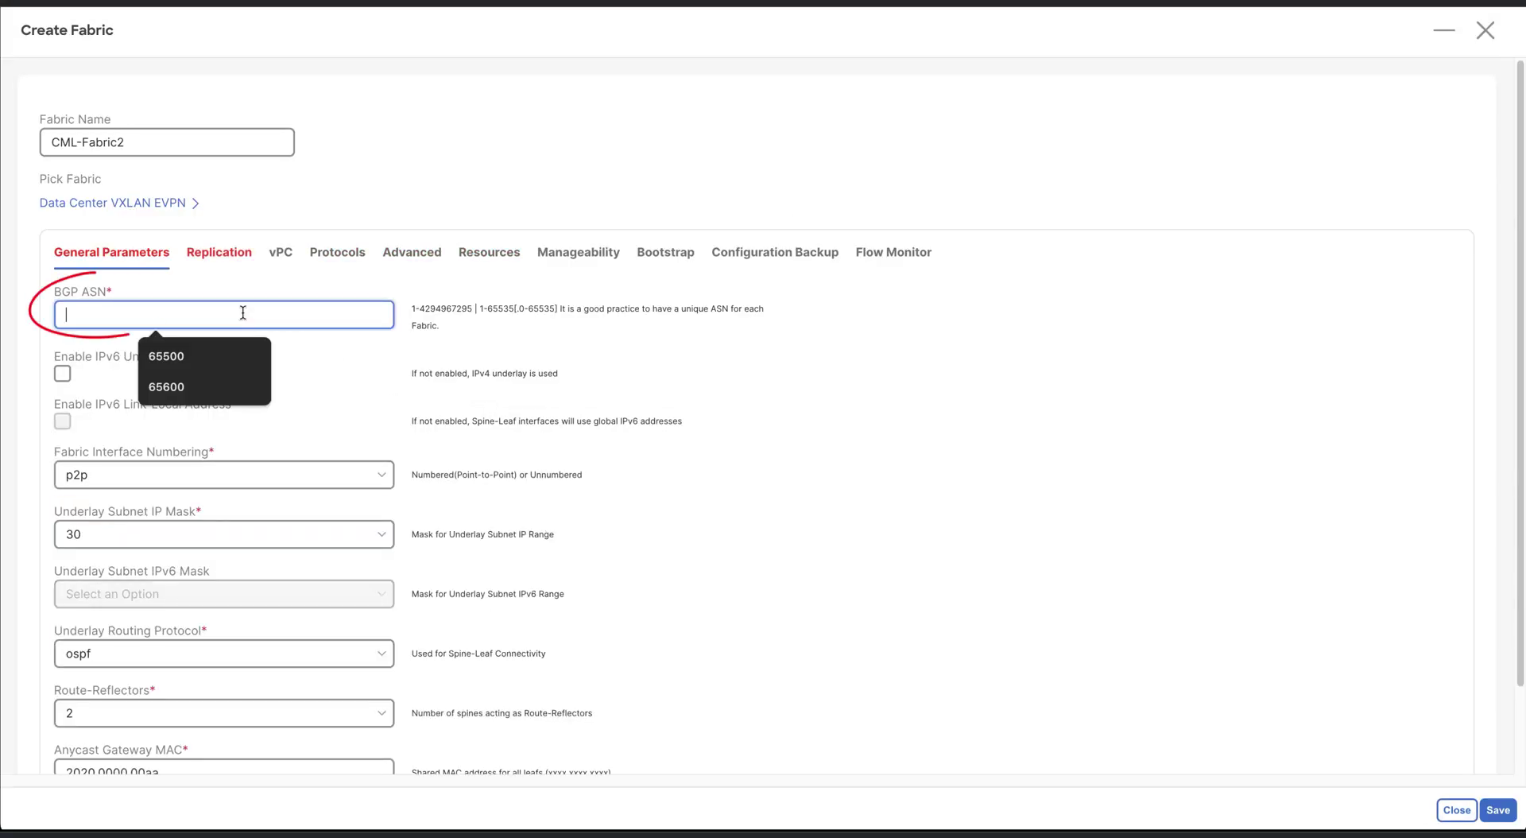
pyautogui.write('65502')
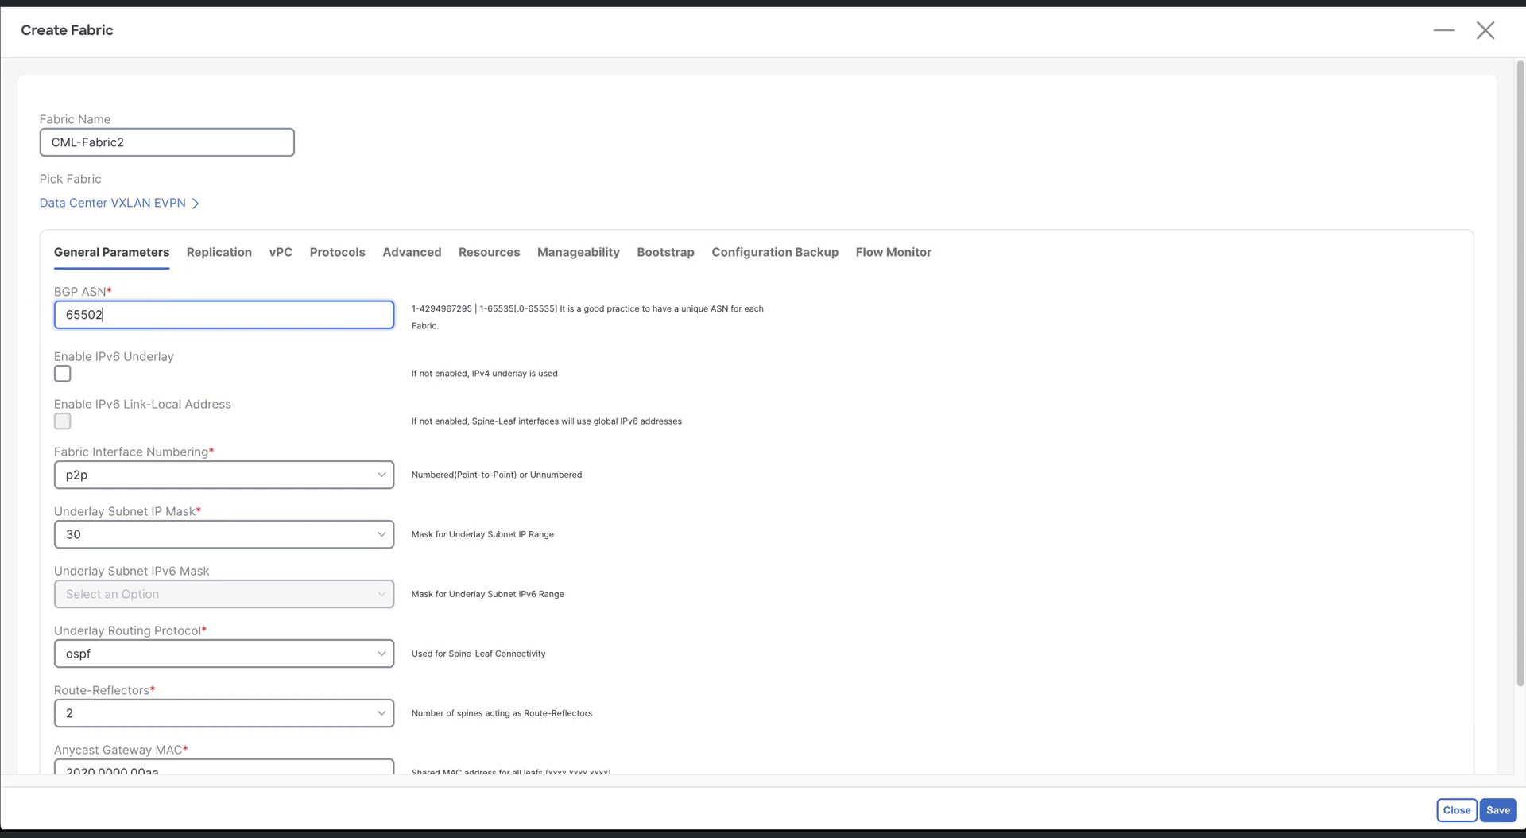
# Change the routing loopback, VTEP loopback and underlay subnet ranges to the 10.22/10.23/10.24 prefixes
pyautogui.click(492, 255)
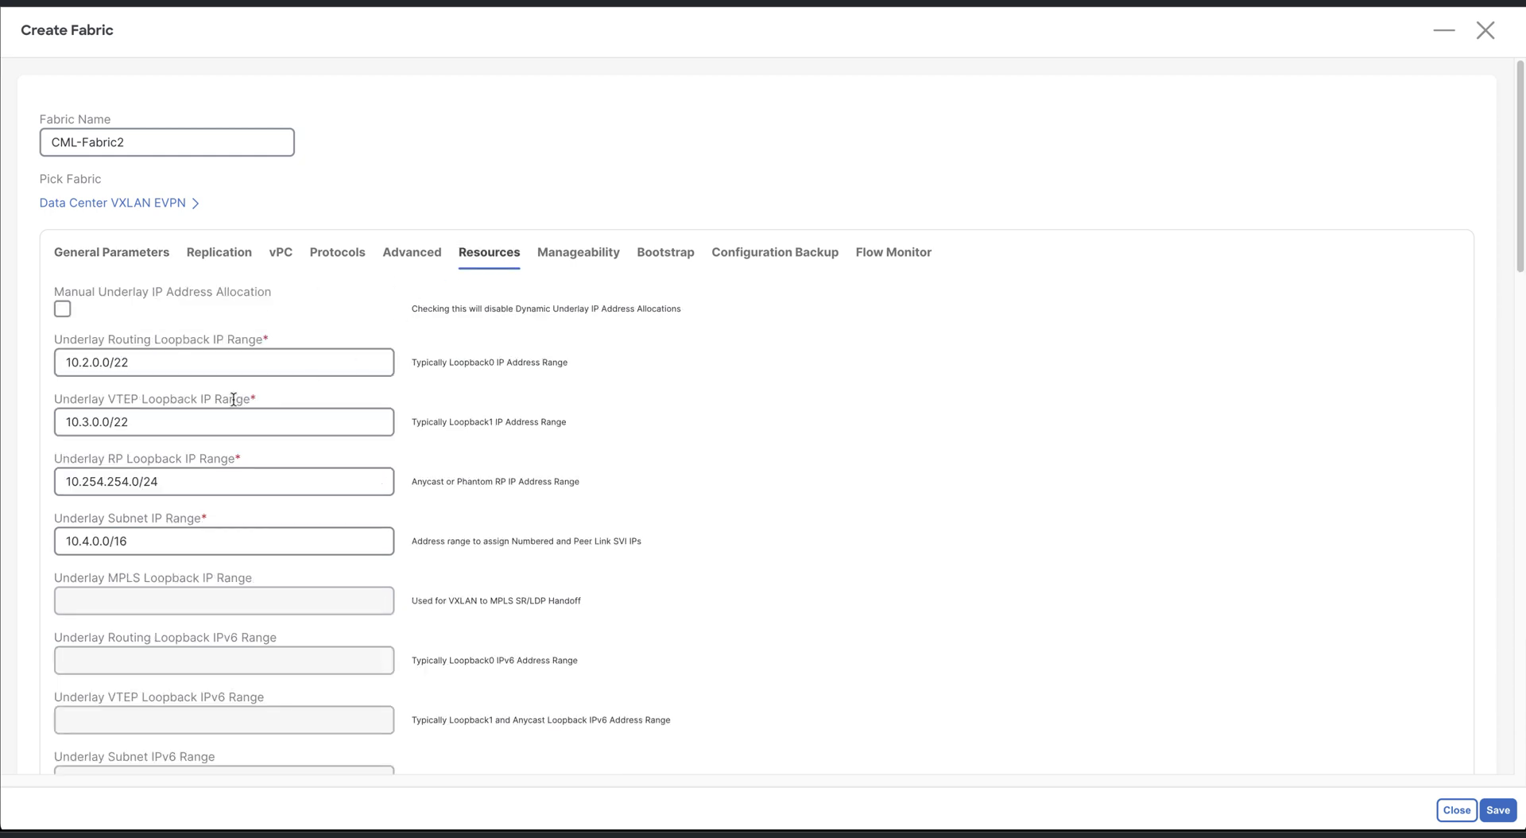
pyautogui.click(82, 362)
pyautogui.write('2')
pyautogui.click(84, 421)
pyautogui.write('2')
pyautogui.click(85, 540)
pyautogui.write('2')
pyautogui.click(401, 252)
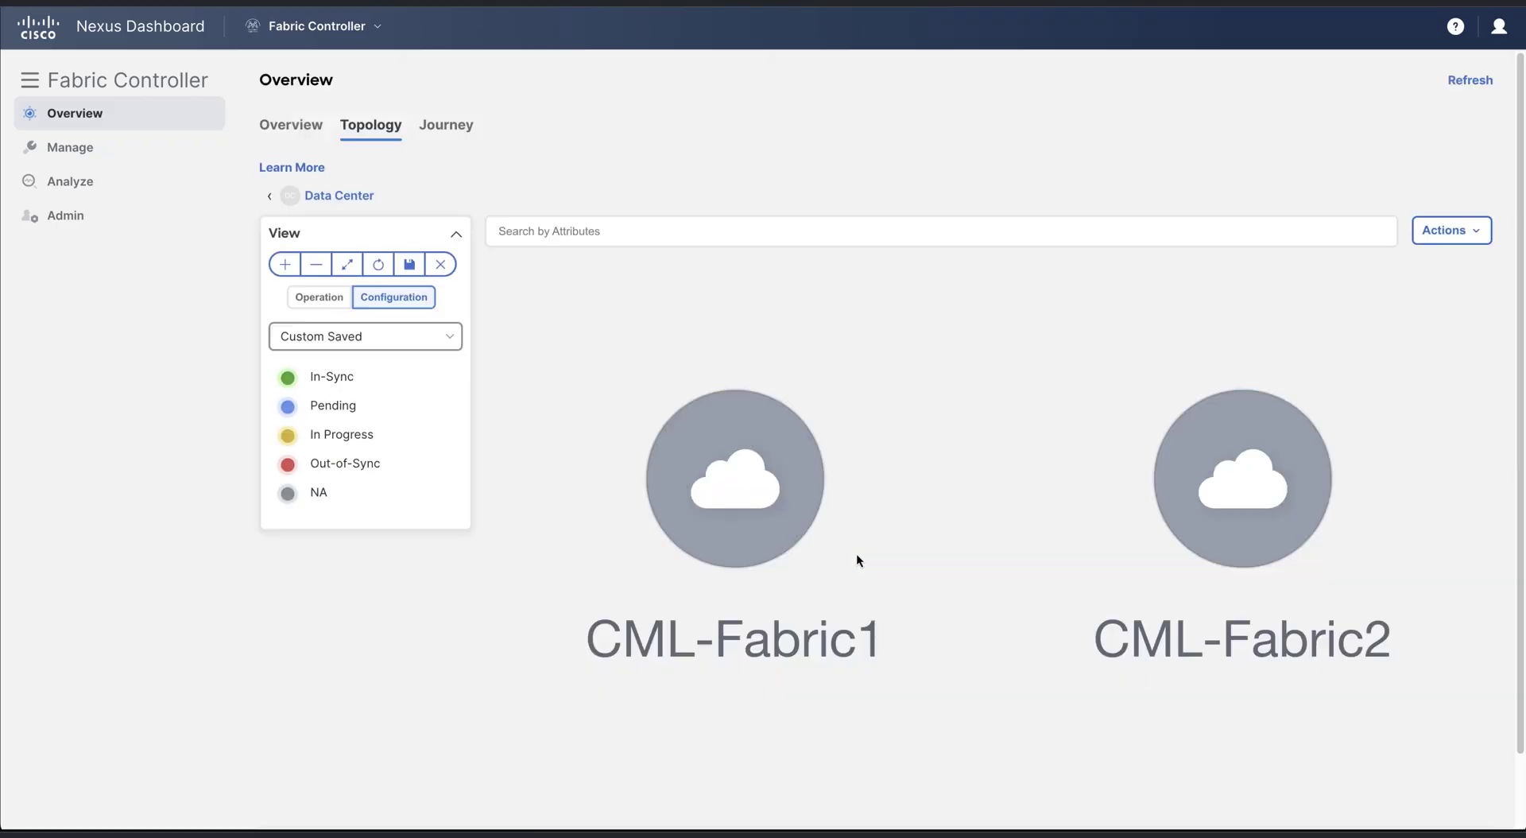
# Start a new VXLAN EVPN Multi-Site fabric named CML-MSD
pyautogui.rightClick(926, 359)
pyautogui.click(933, 363)
pyautogui.click(722, 313)
pyautogui.write('CML-MSD')
pyautogui.click(782, 524)
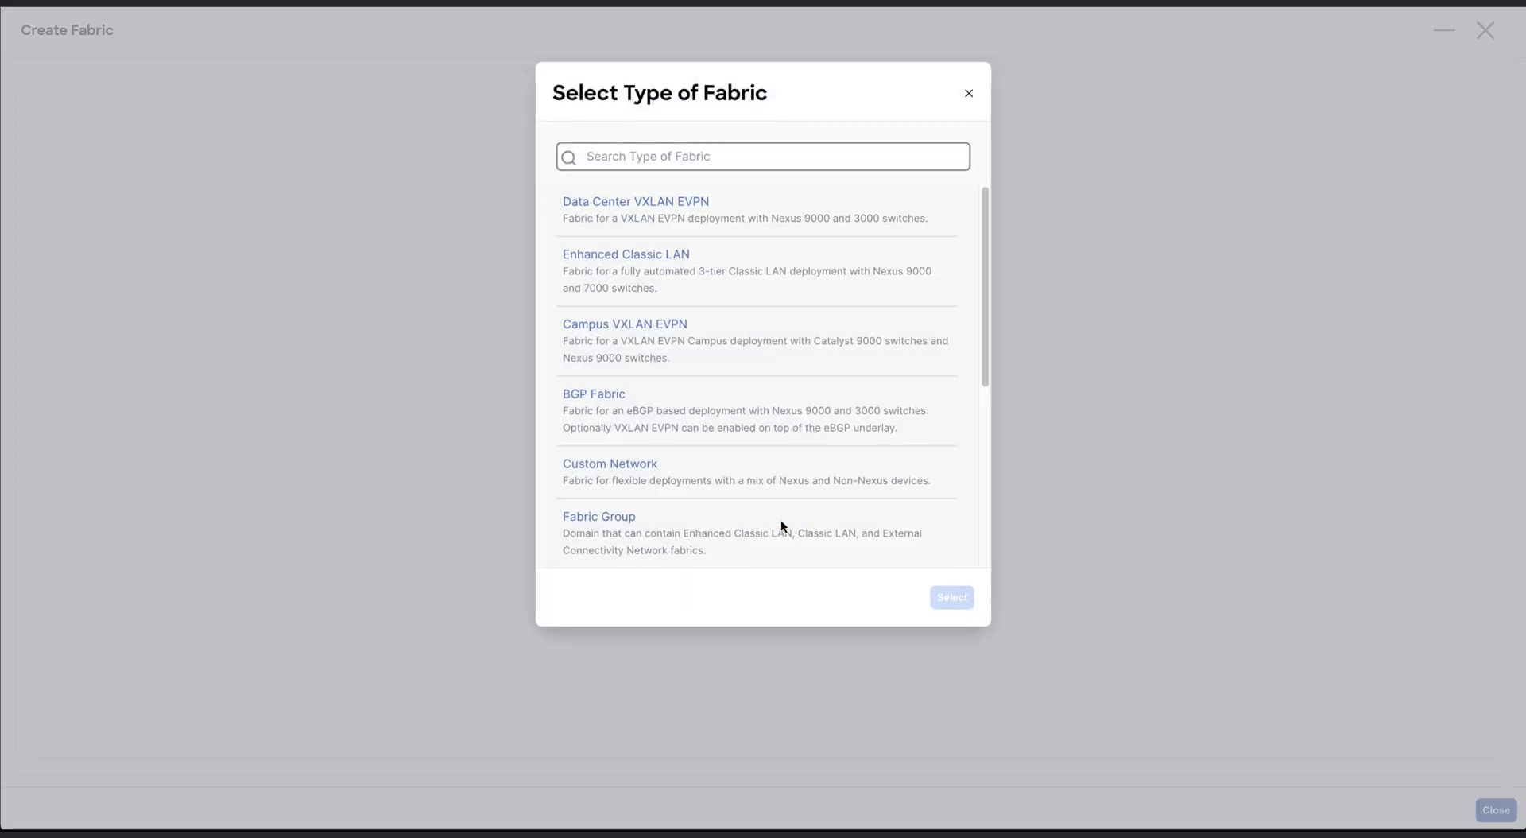
pyautogui.scroll(-4, 778, 450)
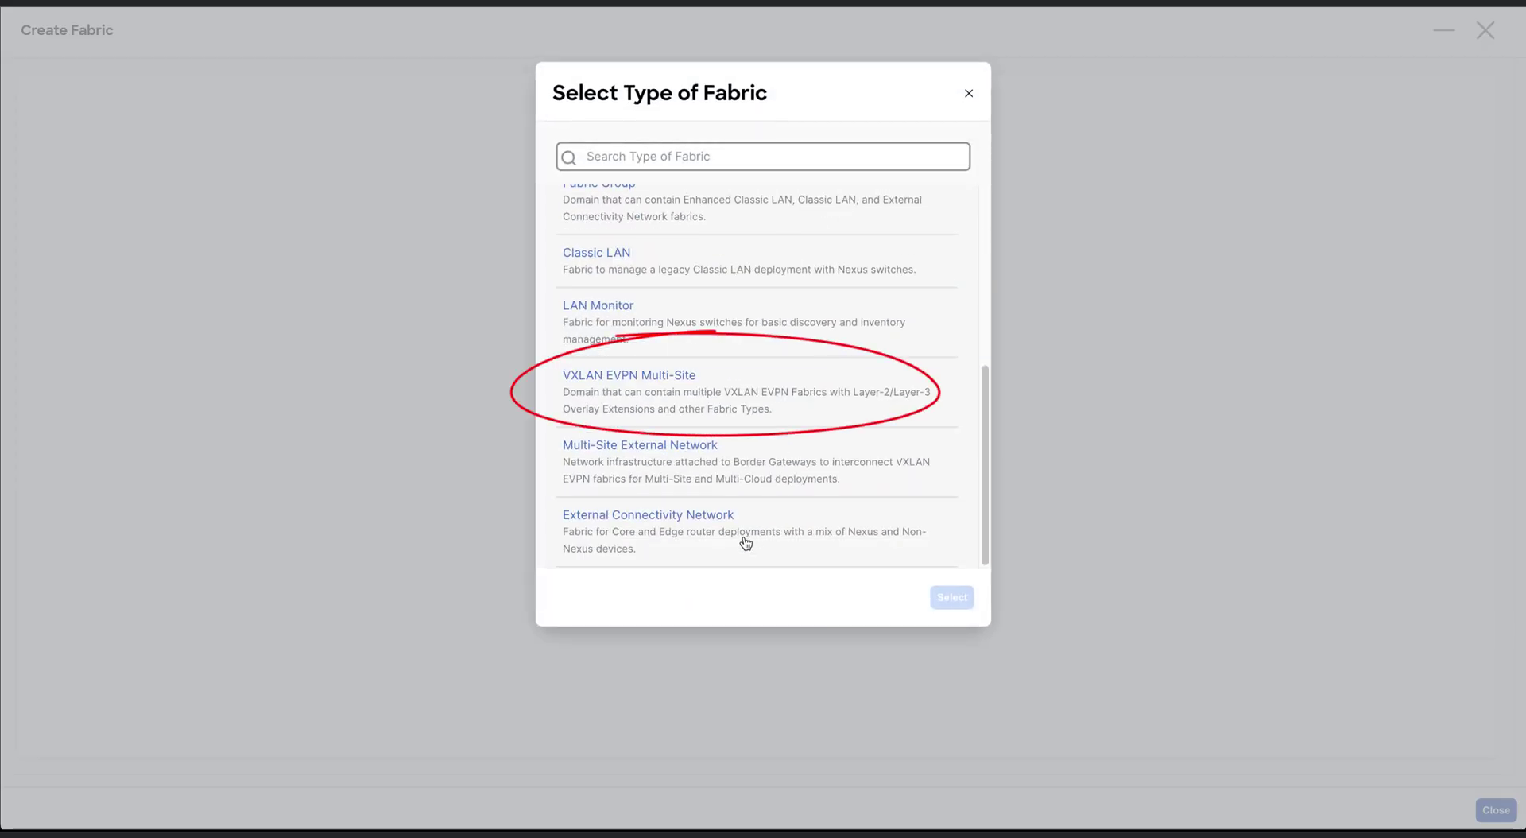
pyautogui.click(775, 400)
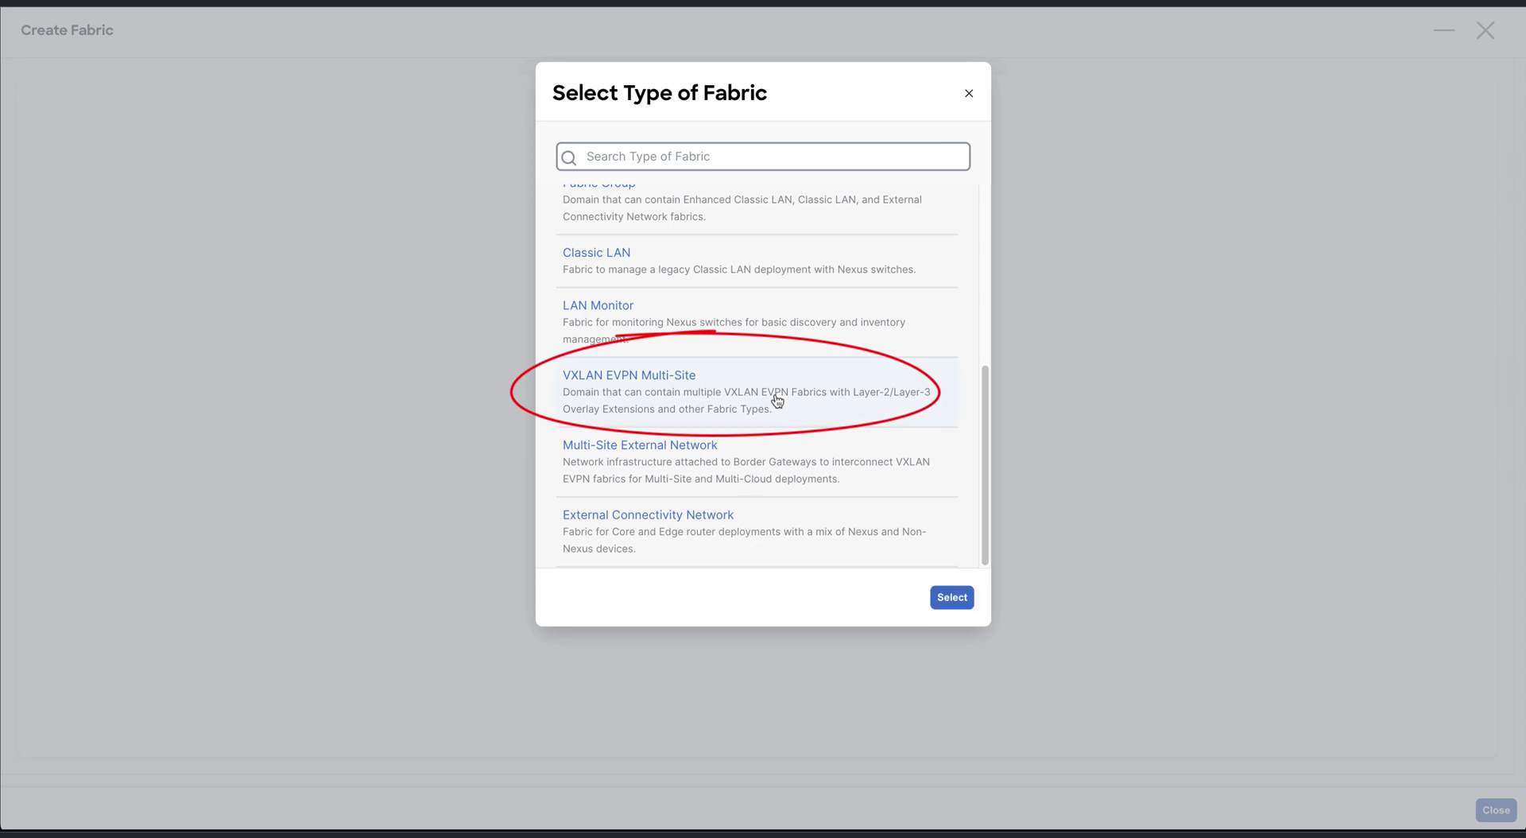
pyautogui.click(952, 597)
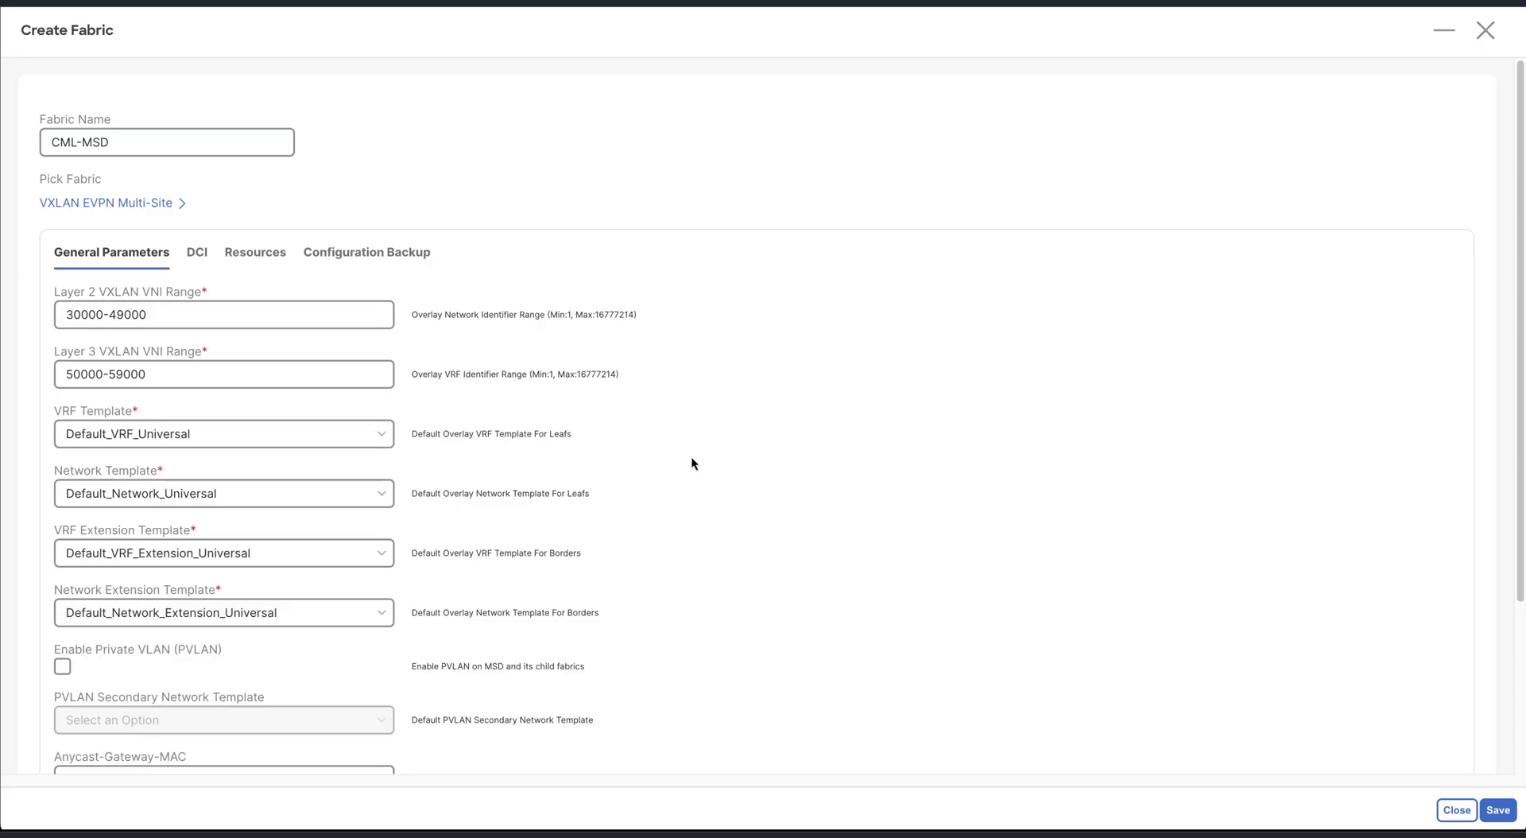
# Set the DCI overlay deployment method to Direct_To_BGWS and save the fabric
pyautogui.click(201, 257)
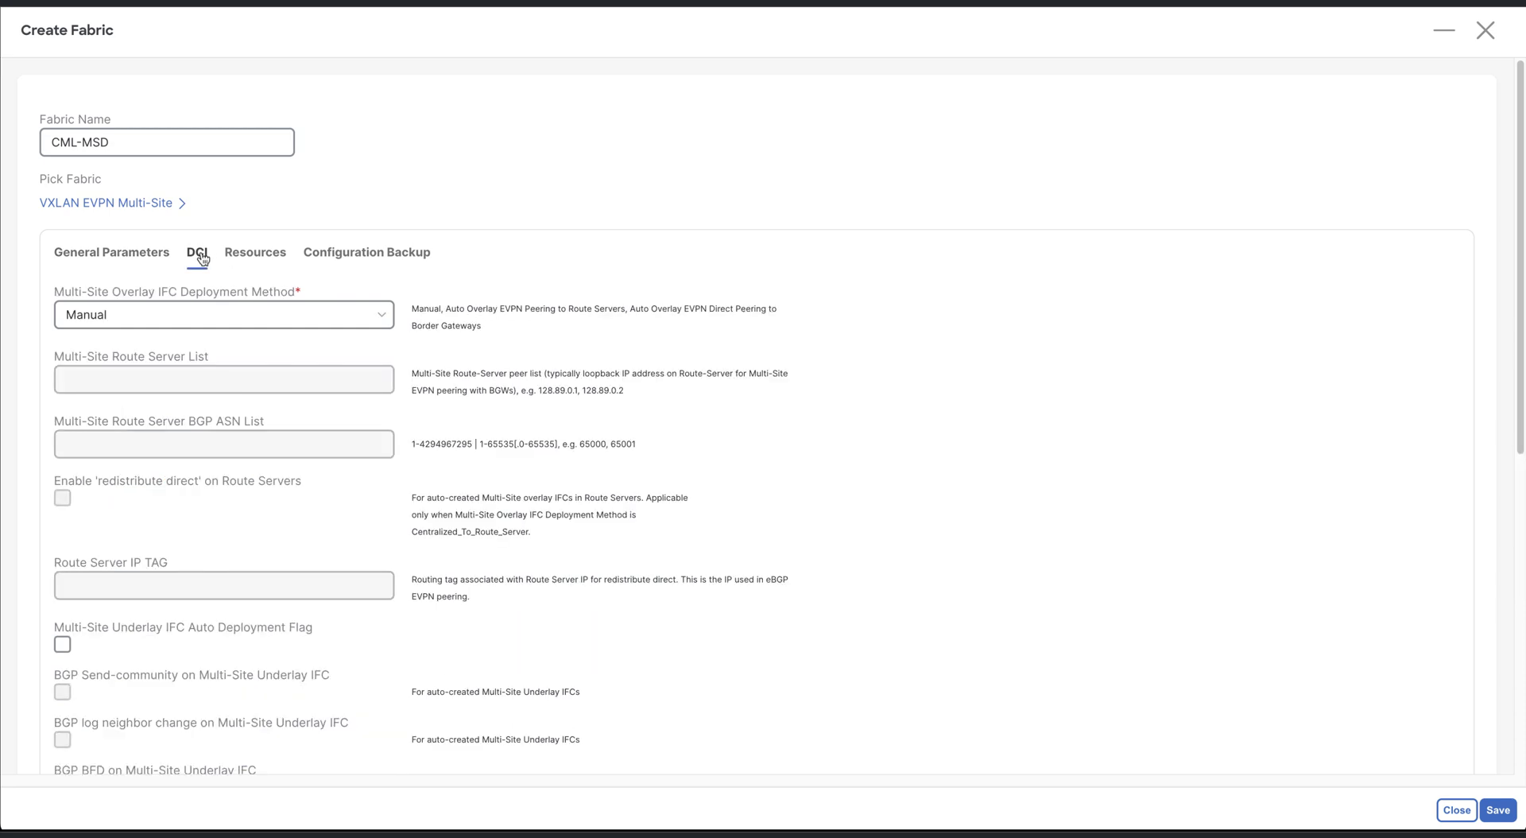
pyautogui.click(288, 325)
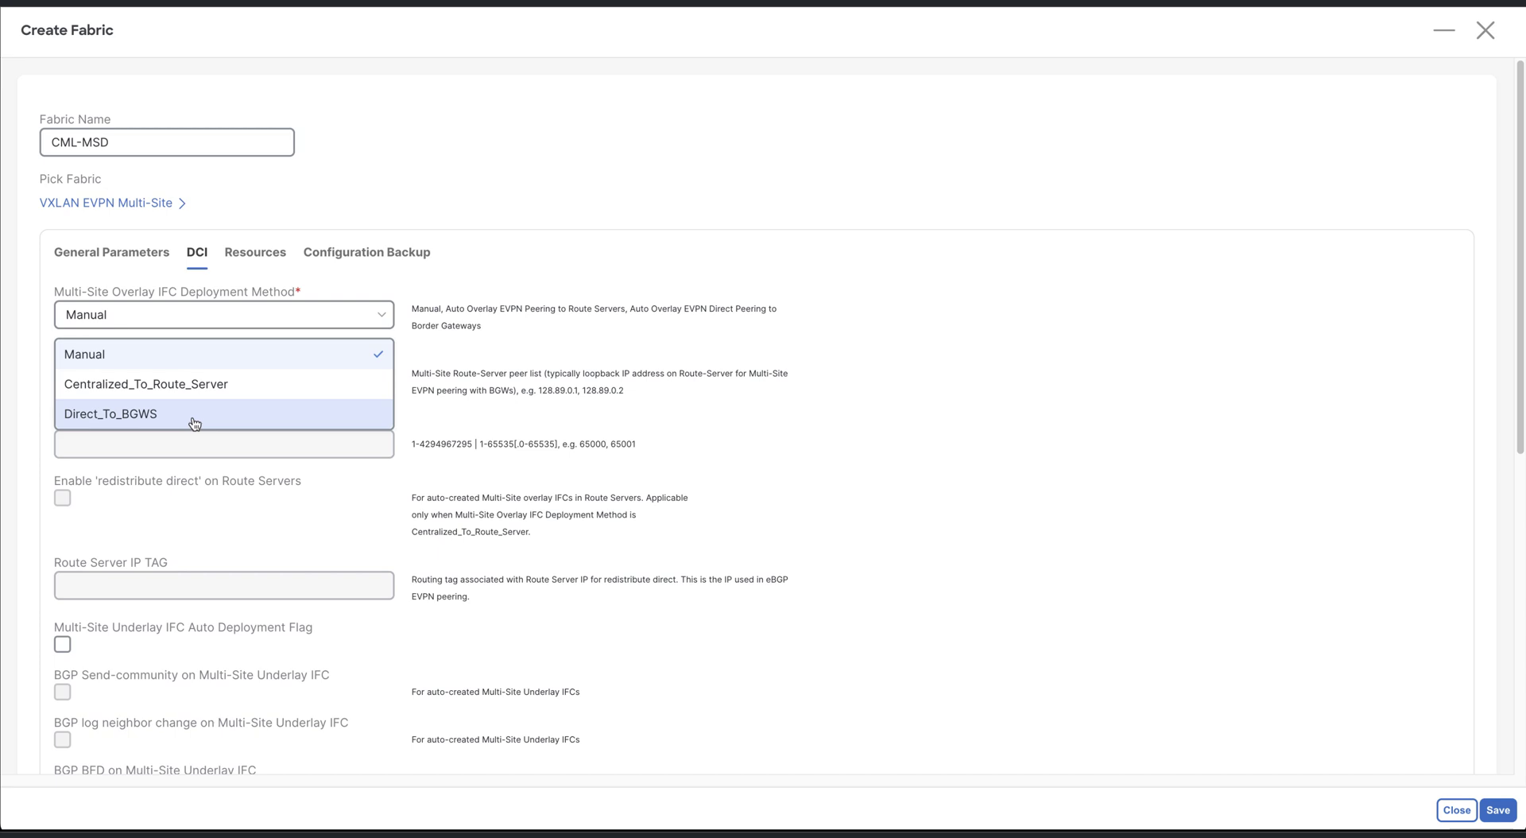
pyautogui.click(193, 414)
pyautogui.scroll(-1, 256, 641)
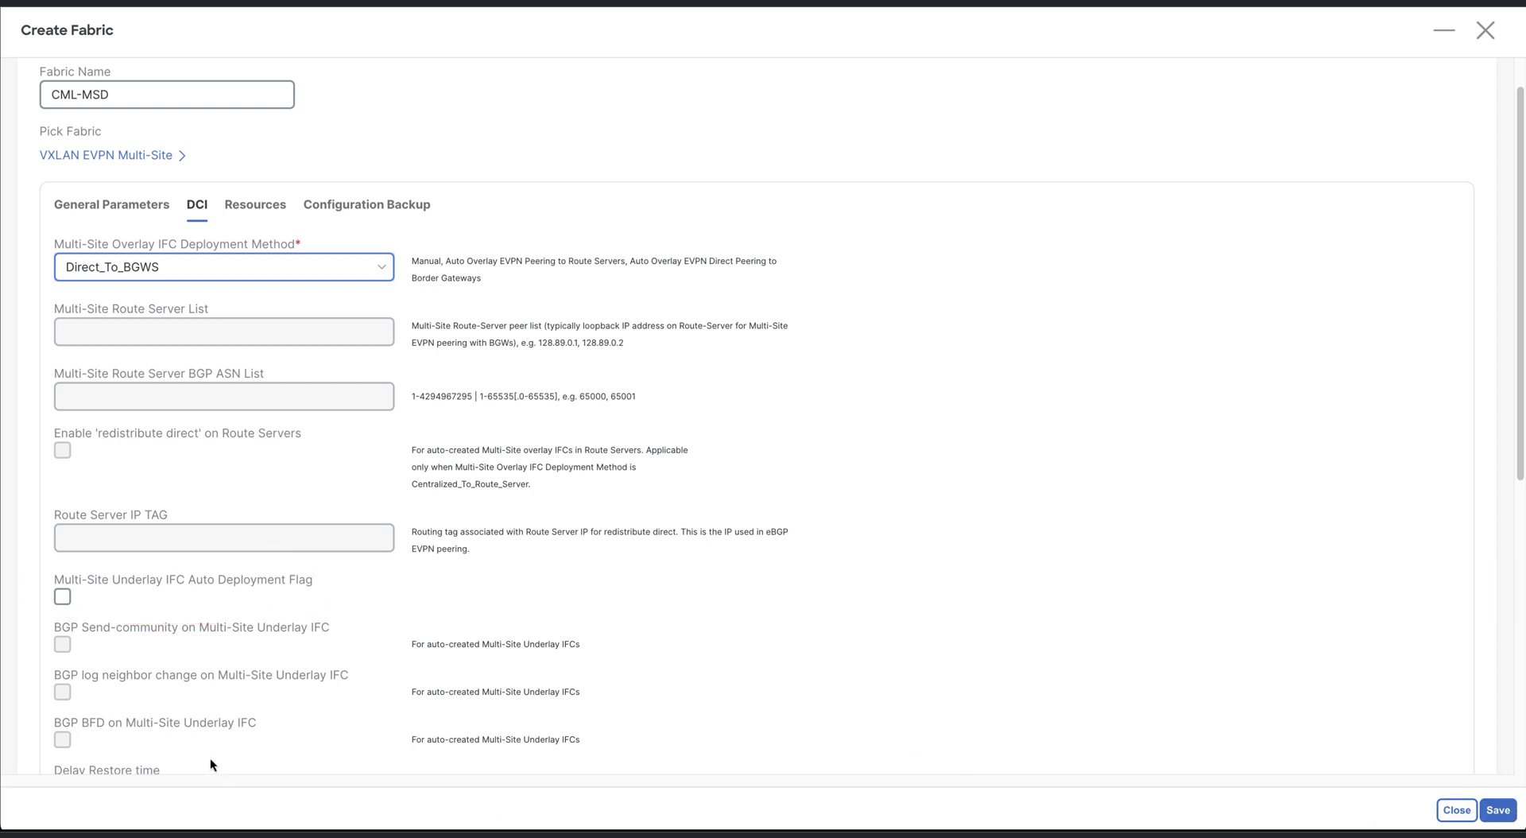
pyautogui.click(1497, 810)
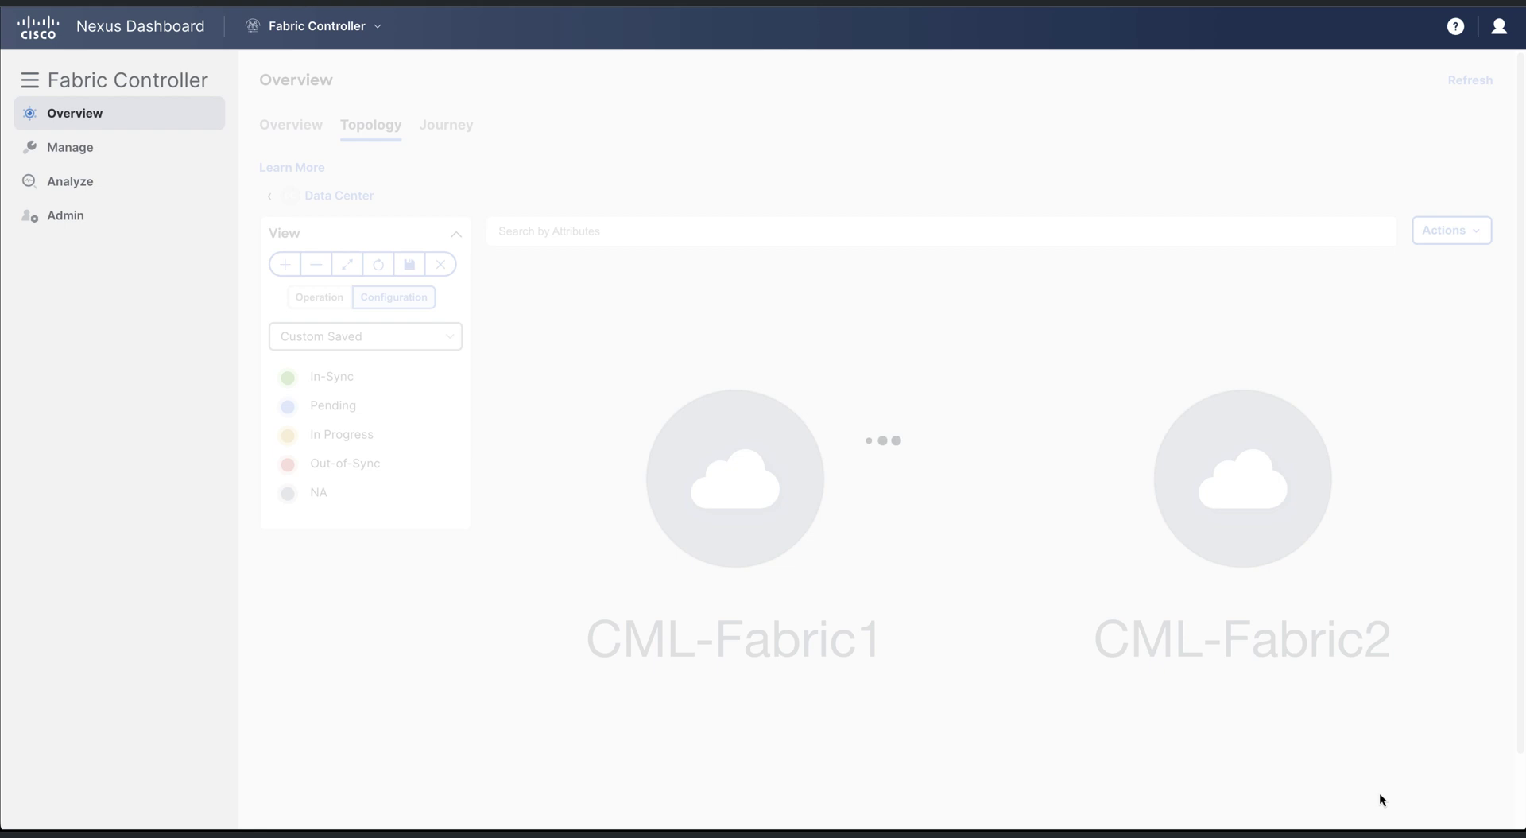
# Start a new External Connectivity Network fabric named CML-WAN
pyautogui.rightClick(849, 697)
pyautogui.click(866, 704)
pyautogui.click(747, 315)
pyautogui.write('CML-WAN')
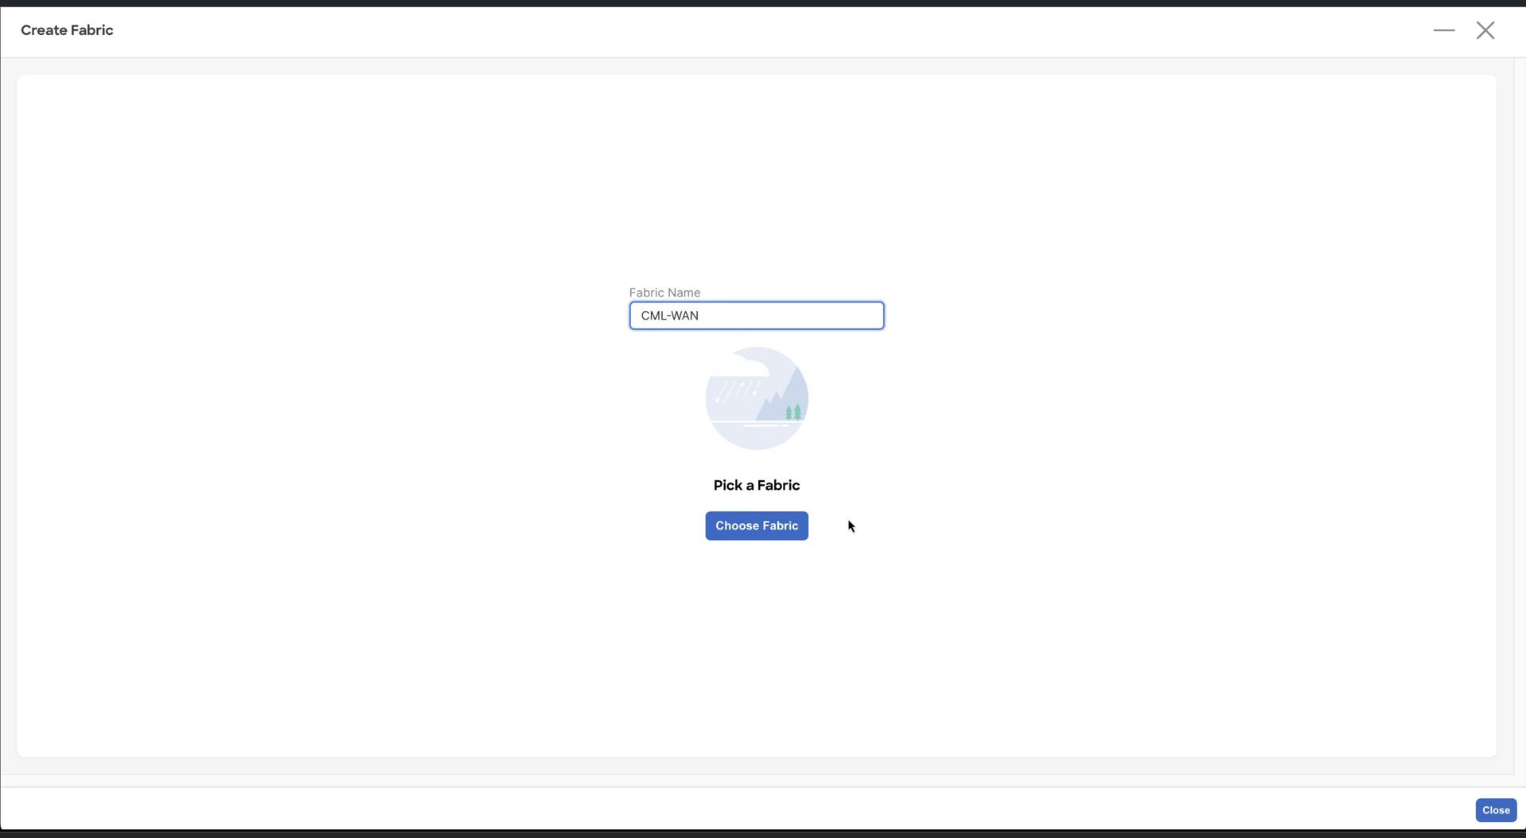
pyautogui.click(801, 531)
pyautogui.scroll(-5, 802, 537)
pyautogui.click(801, 534)
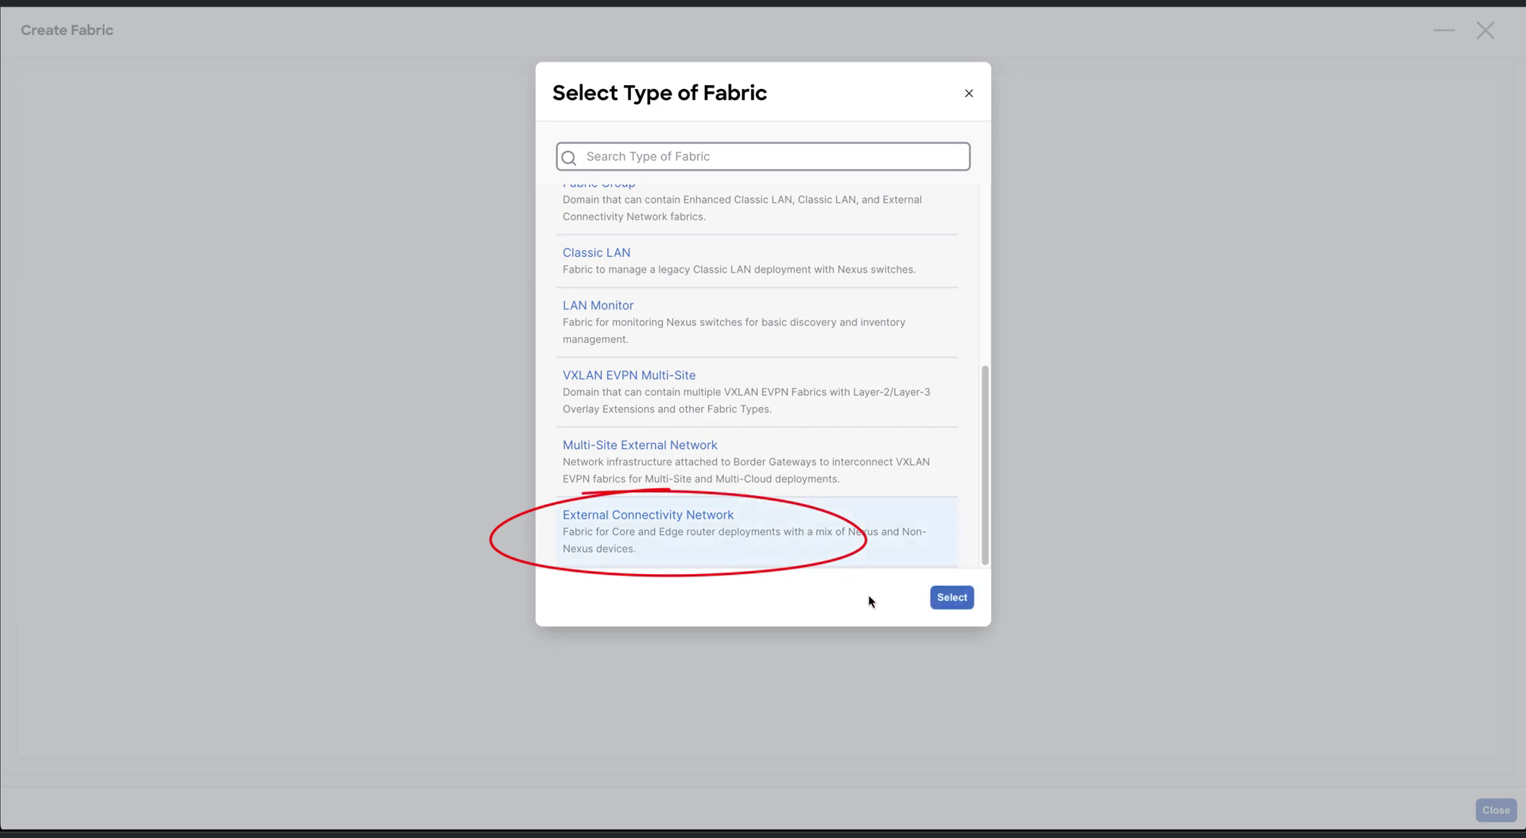
pyautogui.click(950, 598)
# Set BGP AS 65510, turn off Fabric Monitor Mode, and save the fabric
pyautogui.click(308, 323)
pyautogui.click(308, 313)
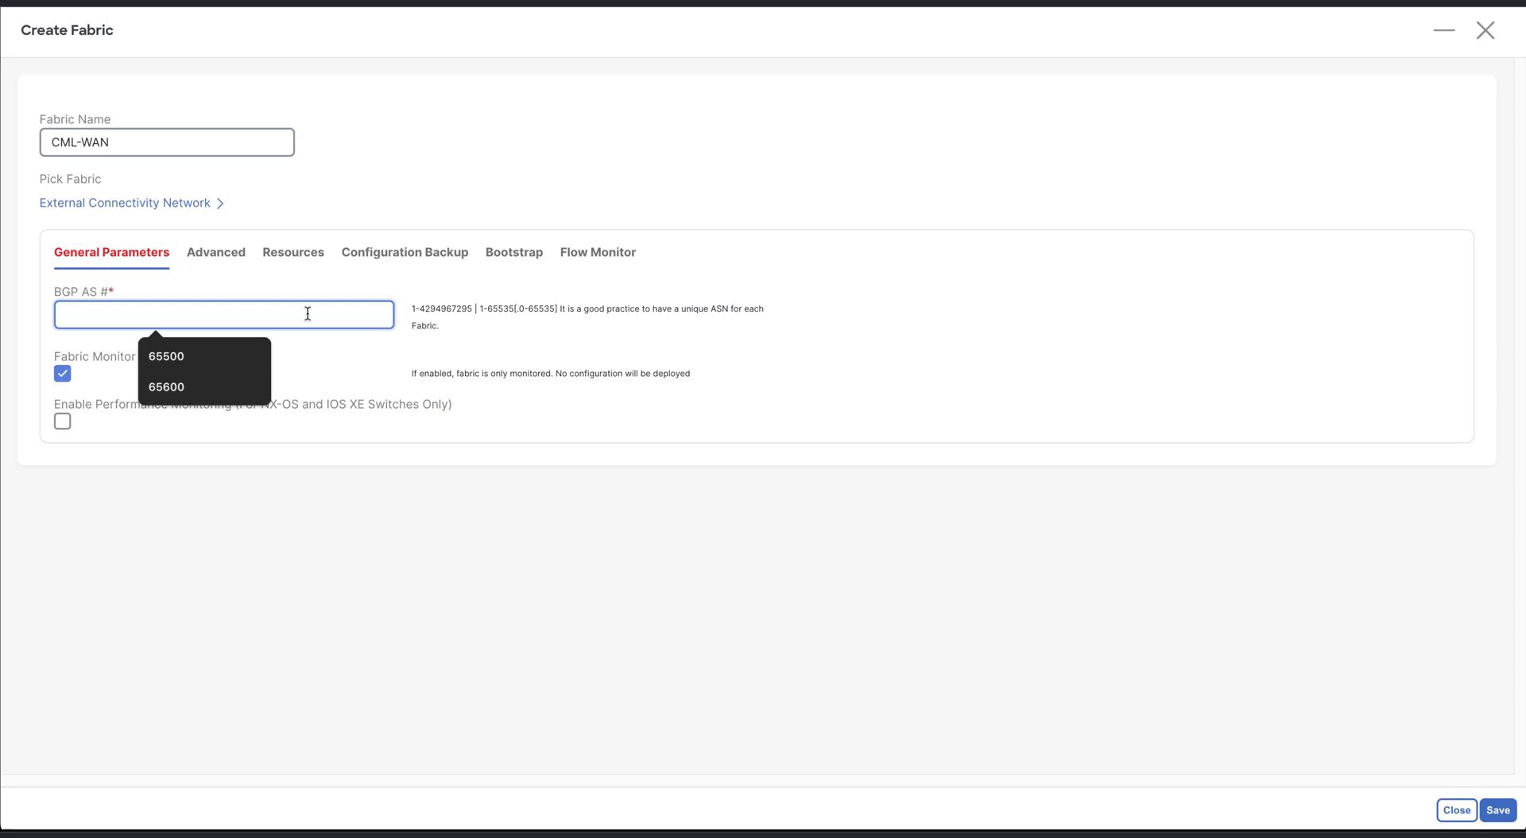
pyautogui.write('65510')
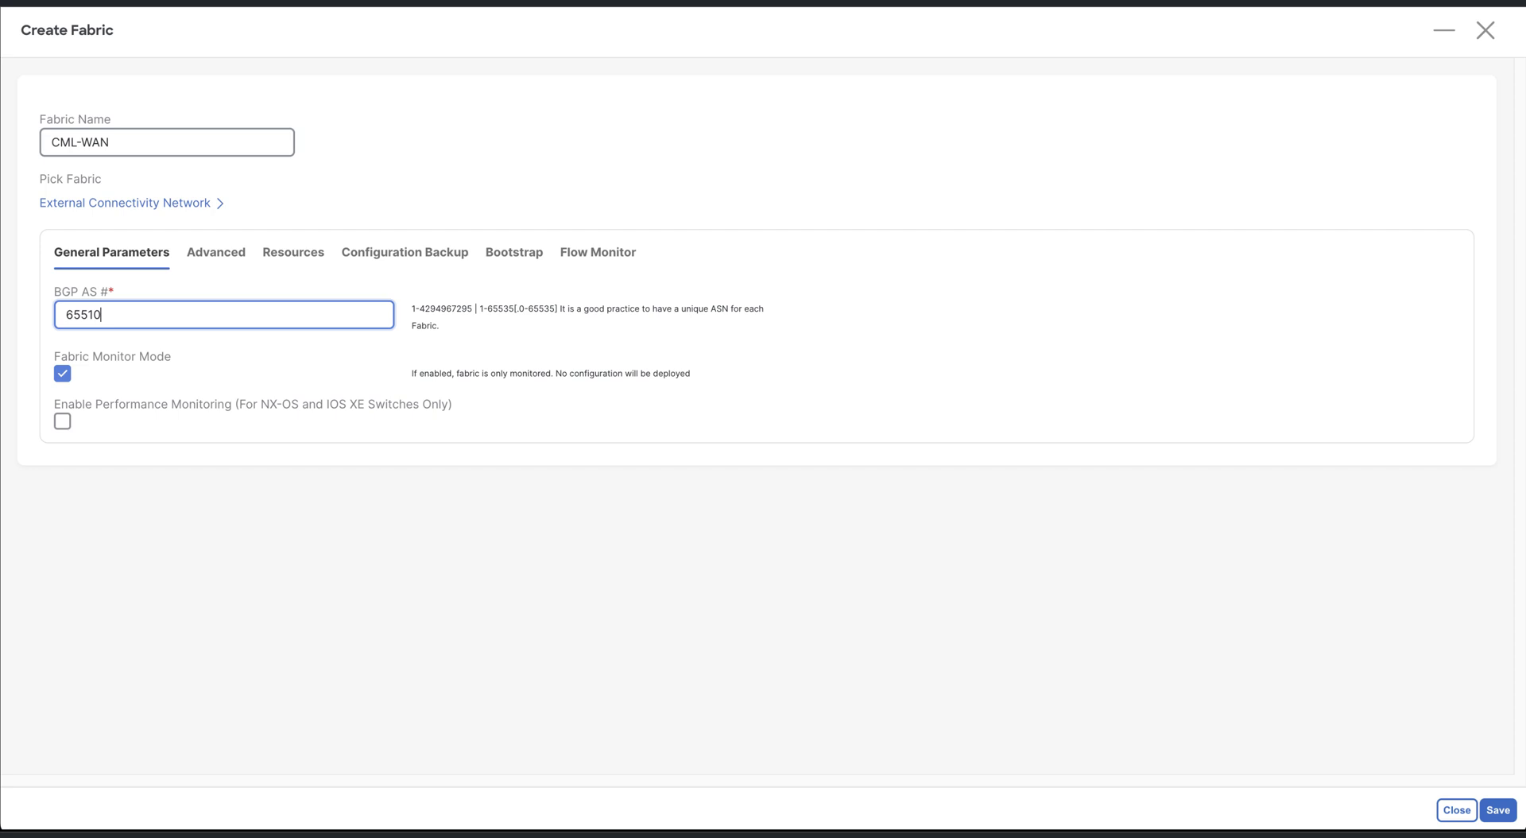
pyautogui.click(68, 374)
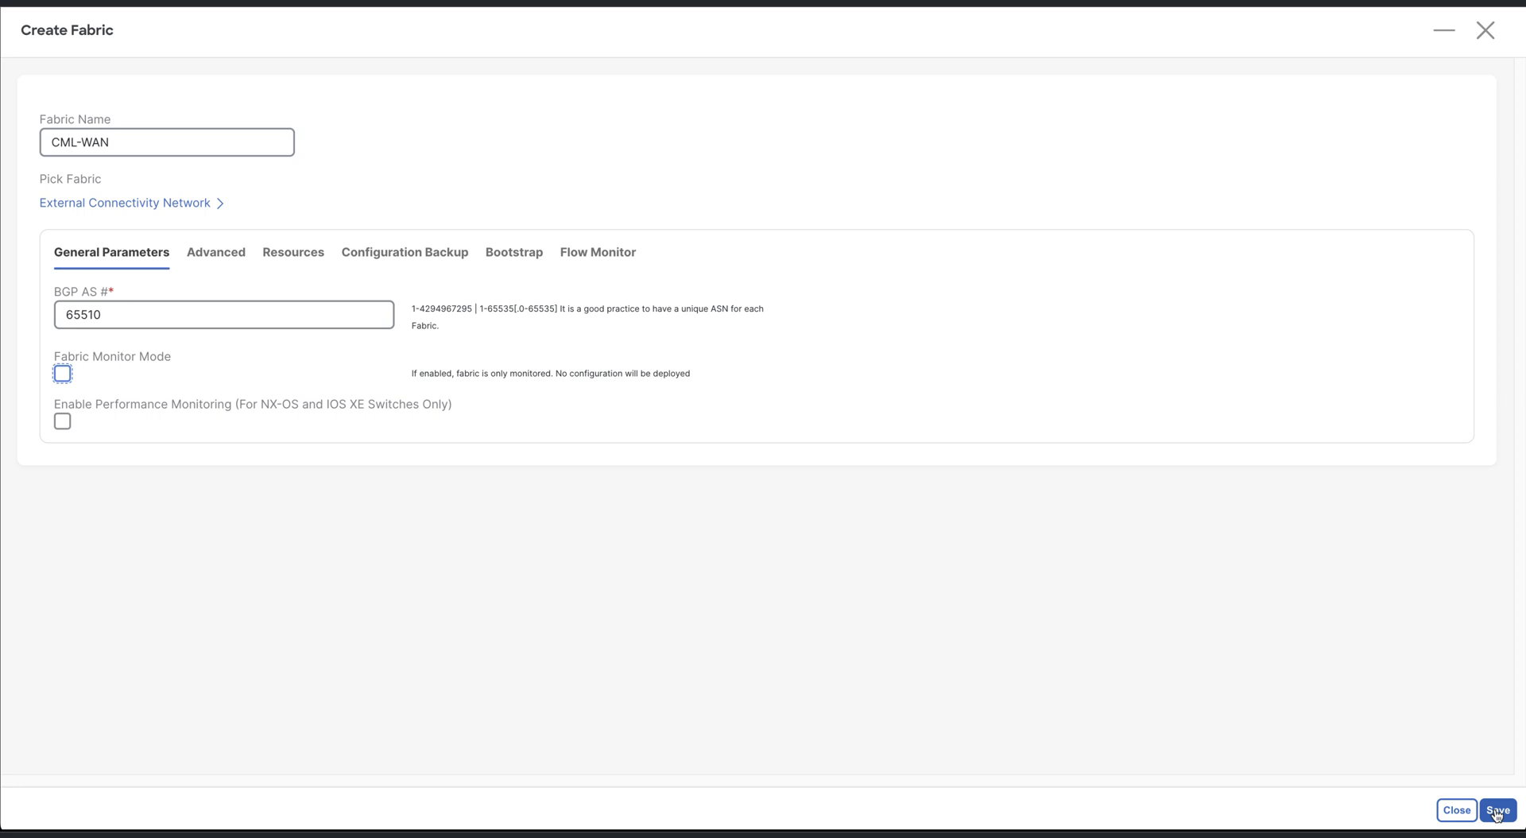
pyautogui.click(1497, 811)
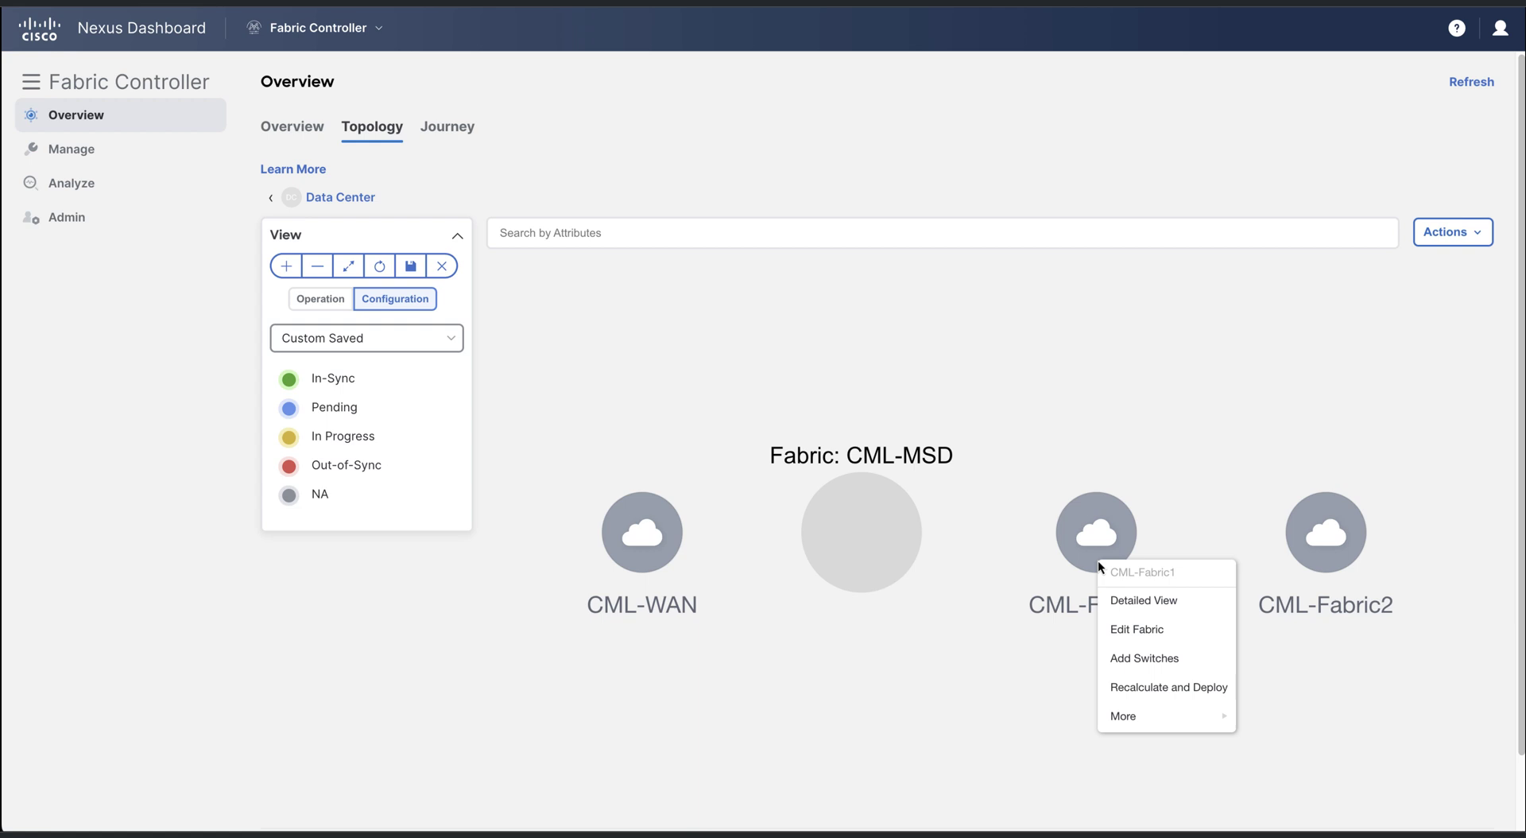
# Discover switches from seed 192.168.2.117 using the admin username and its password
pyautogui.click(1132, 659)
pyautogui.click(233, 235)
pyautogui.write('192.168.2.117')
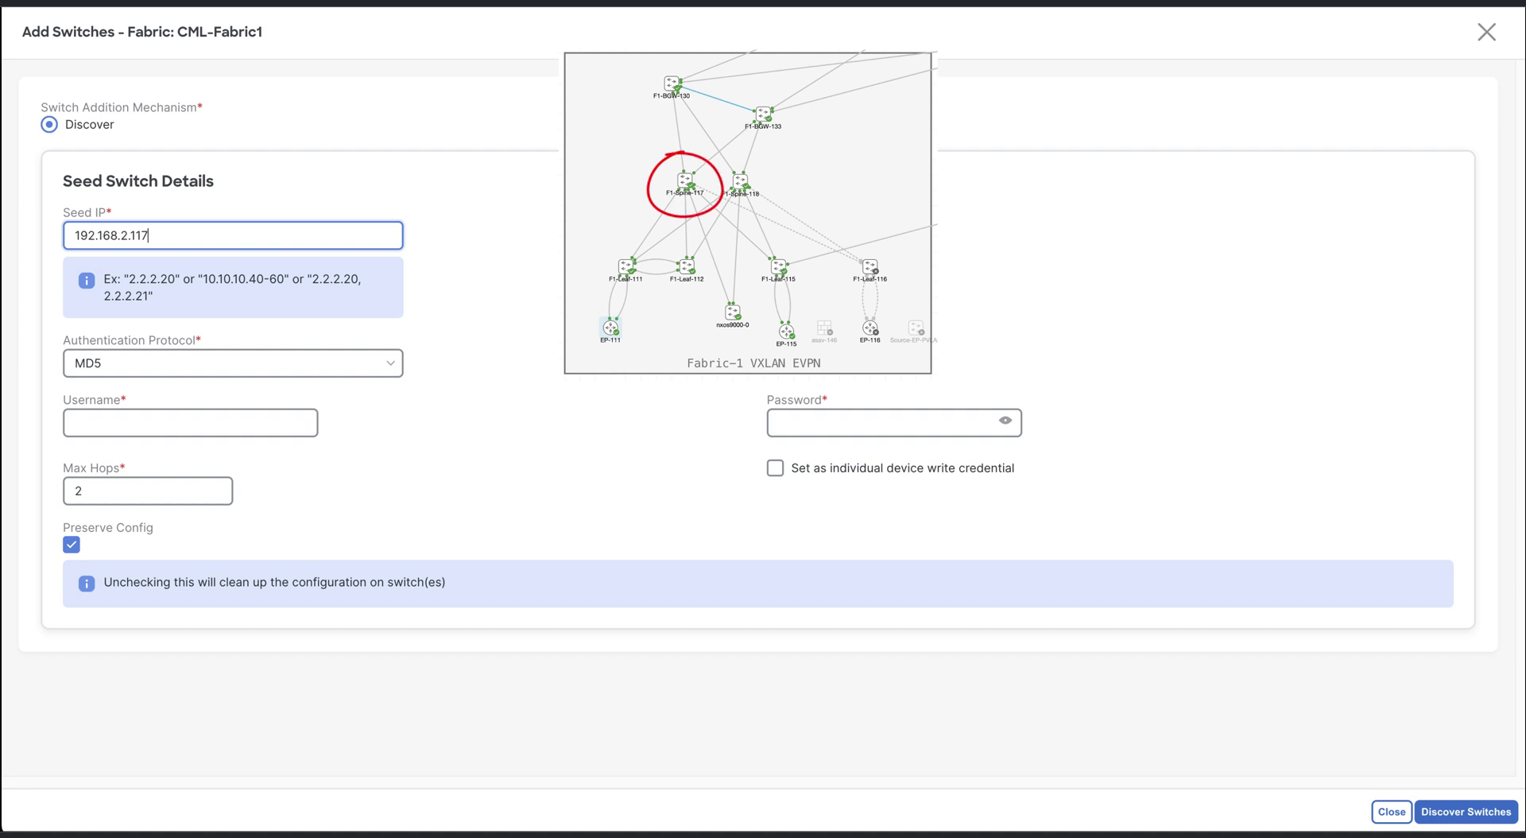
pyautogui.moveTo(111, 502)
pyautogui.mouseDown()
pyautogui.moveTo(59, 549)
pyautogui.moveTo(182, 528)
pyautogui.moveTo(135, 503)
pyautogui.mouseUp()
pyautogui.click(164, 421)
pyautogui.write('admin')
pyautogui.press('Tab')
pyautogui.write('C1')
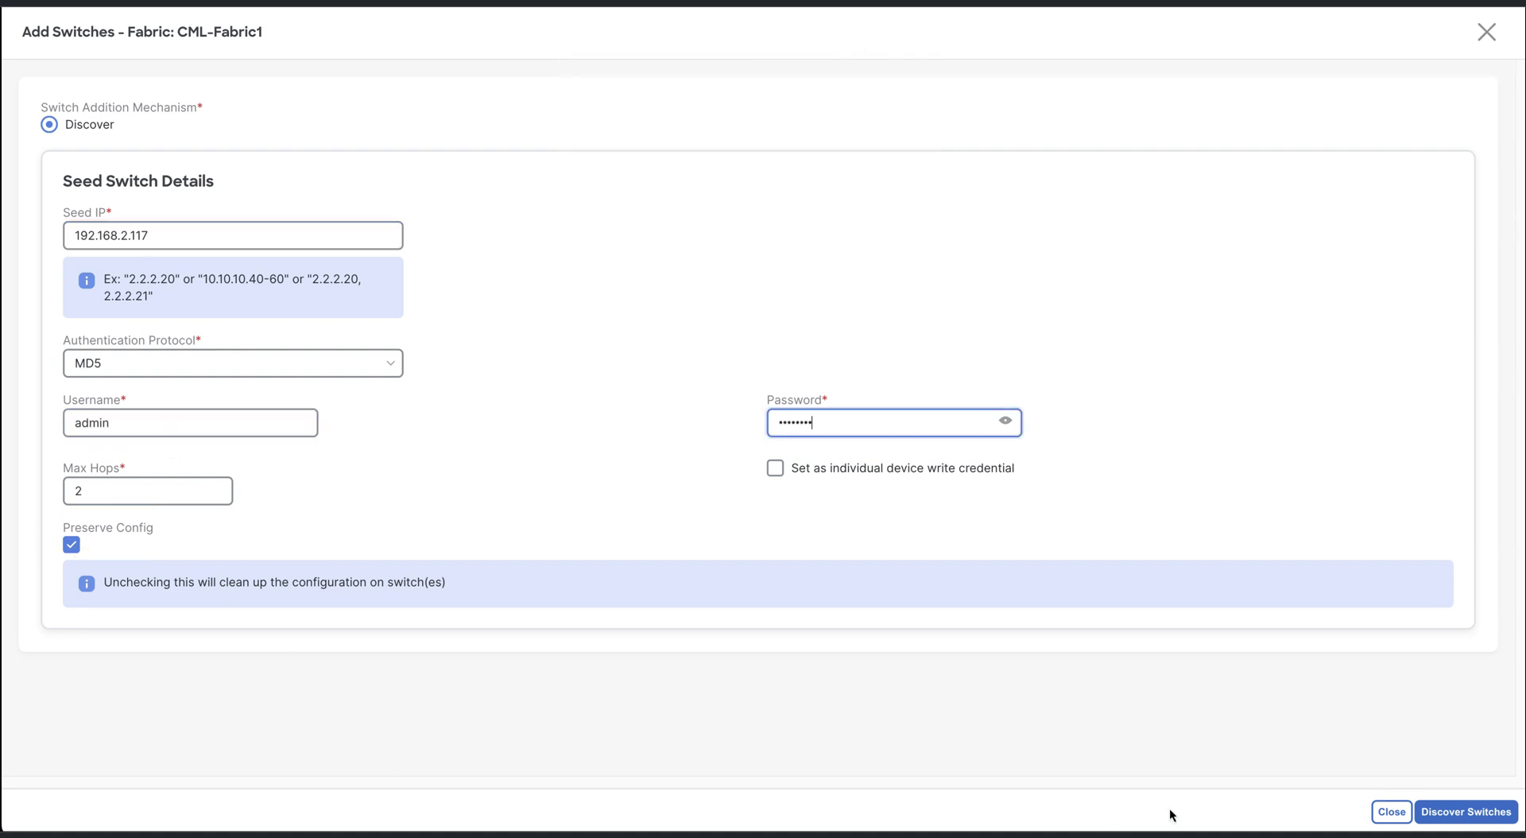
pyautogui.click(1450, 811)
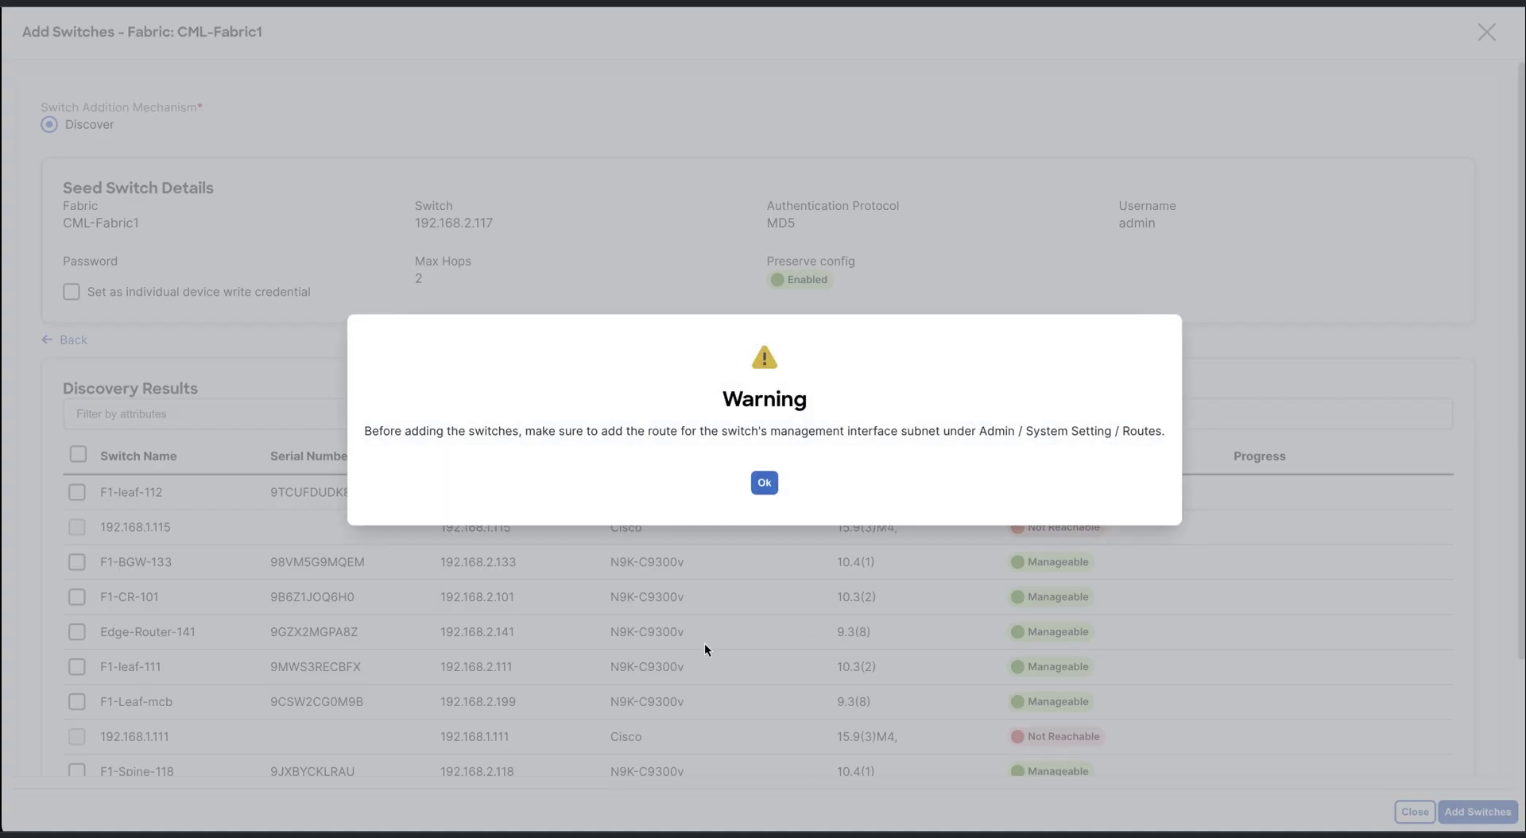
pyautogui.click(765, 483)
# Tick F1-leaf-112, F1-BGW-133, F1-leaf-111, F1-Leaf-mcb, F1-Spine-118 and F1-Spine-117
pyautogui.click(77, 491)
pyautogui.click(76, 561)
pyautogui.click(76, 666)
pyautogui.click(76, 701)
pyautogui.scroll(-1, 83, 696)
pyautogui.scroll(-1, 82, 696)
pyautogui.click(76, 636)
pyautogui.click(76, 671)
# Show 20 rows, tick F1-Leaf-115 and F1-BGW-130, and add all selected switches to CML-Fabric1
pyautogui.click(1274, 716)
pyautogui.click(1290, 580)
pyautogui.scroll(-1, 699, 688)
pyautogui.click(76, 614)
pyautogui.click(77, 685)
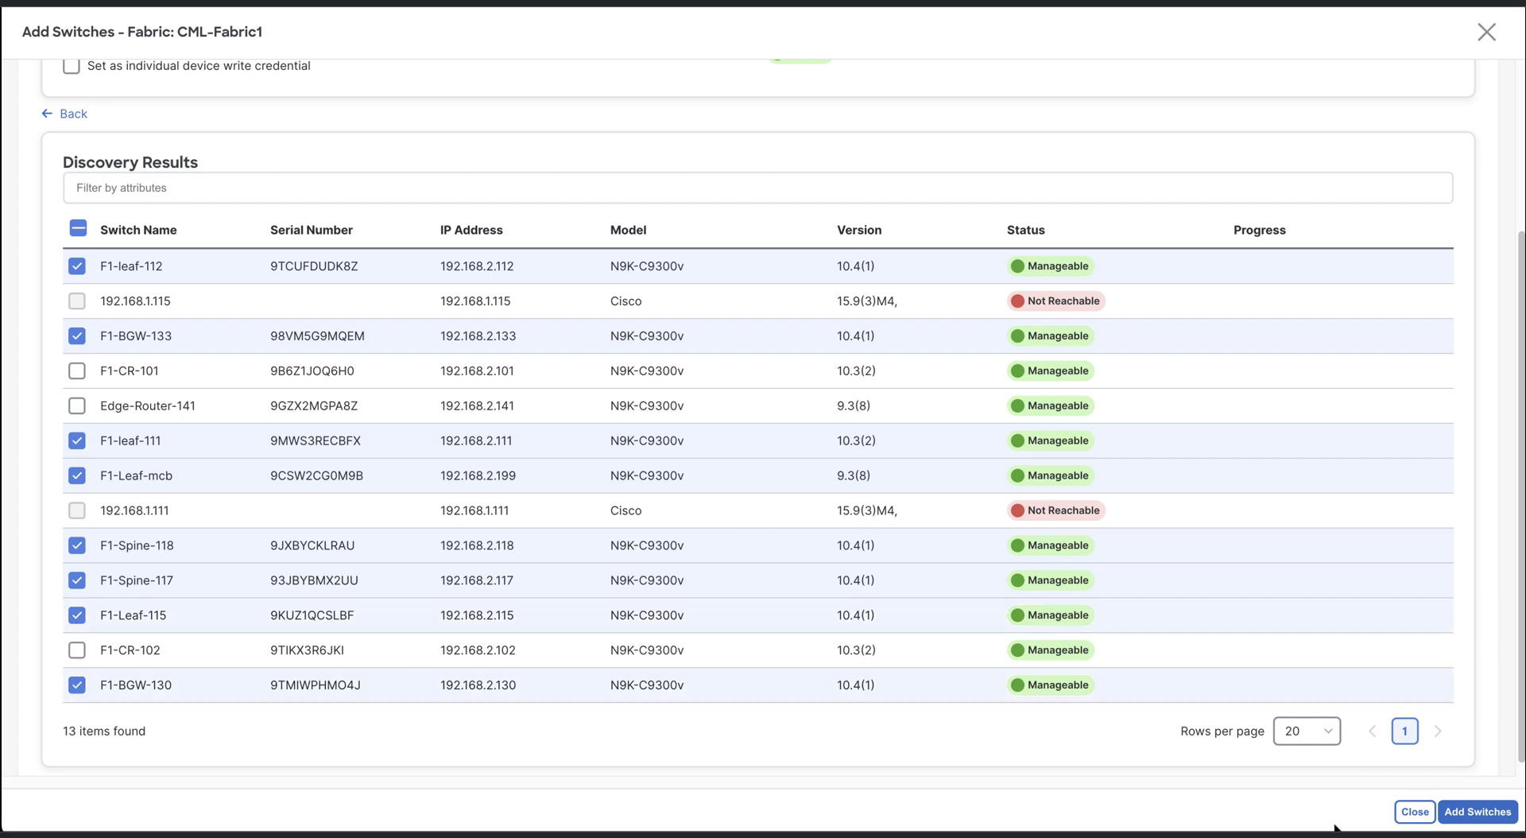
pyautogui.click(1475, 817)
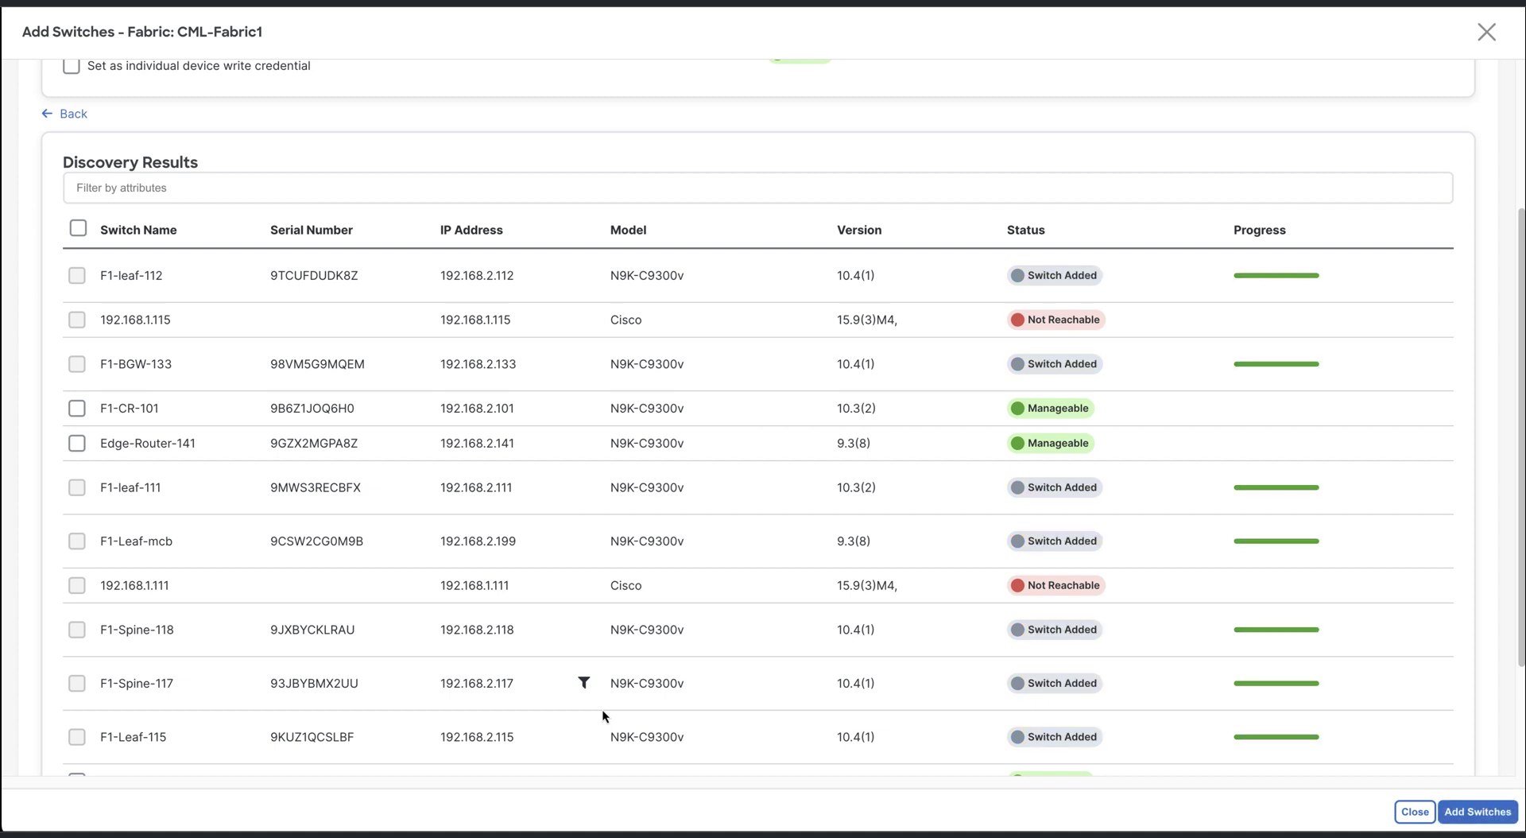
# Open the switch list in CML-Fabric1's detailed view
pyautogui.click(1415, 813)
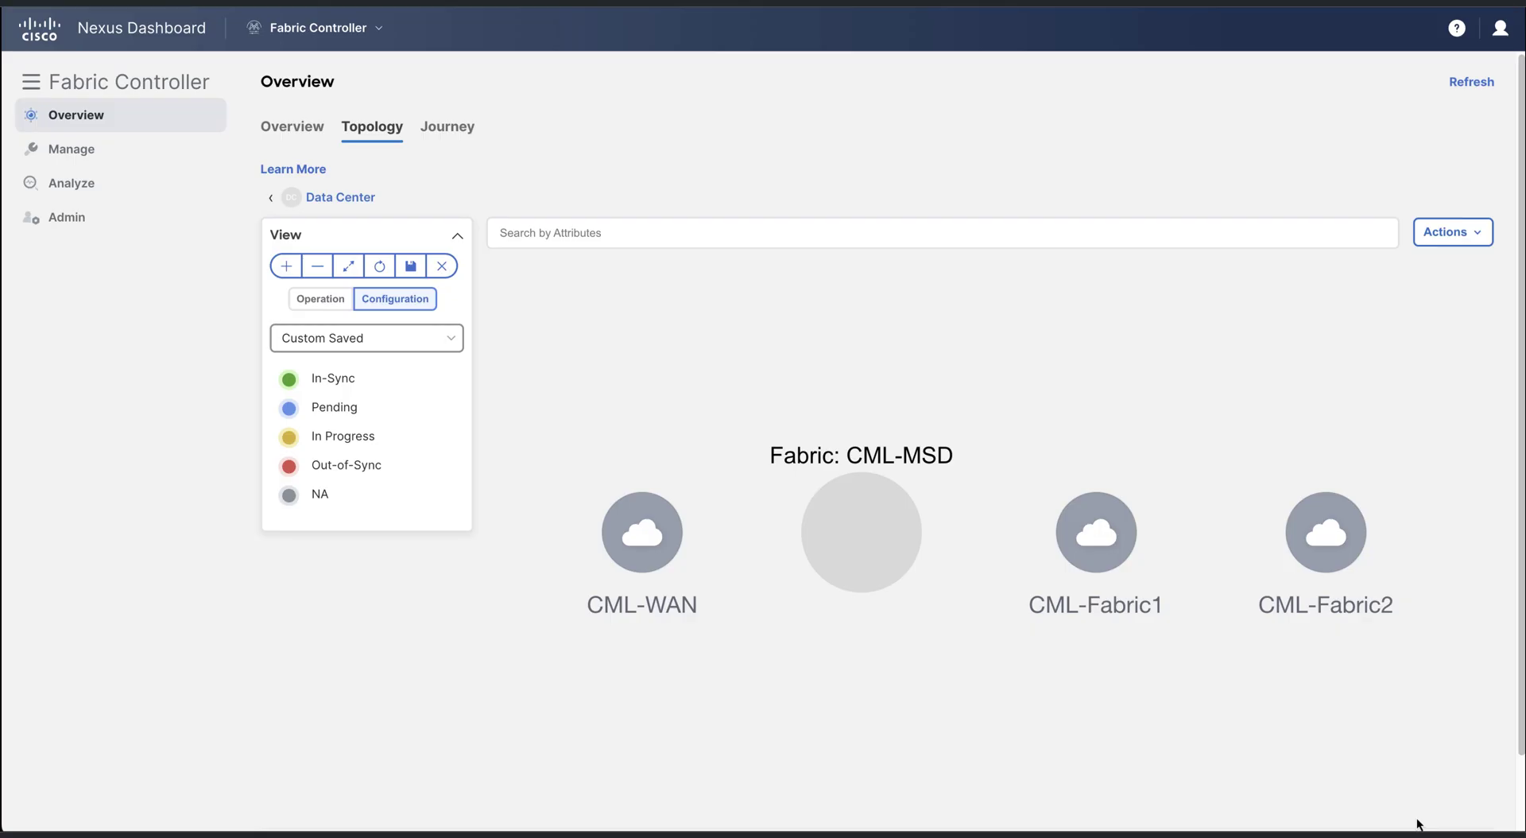
pyautogui.doubleClick(1108, 558)
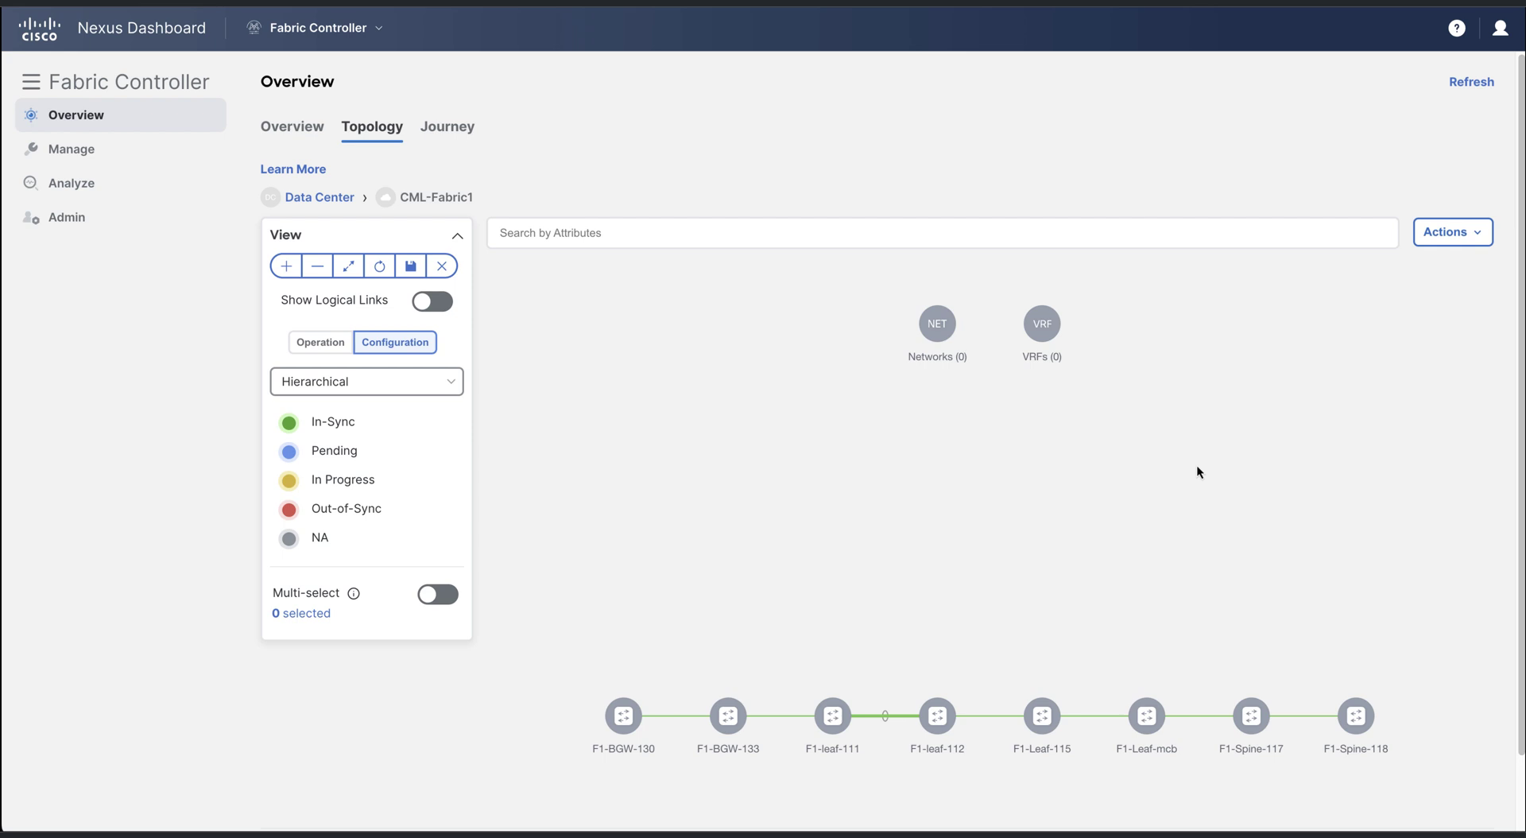
pyautogui.click(1445, 232)
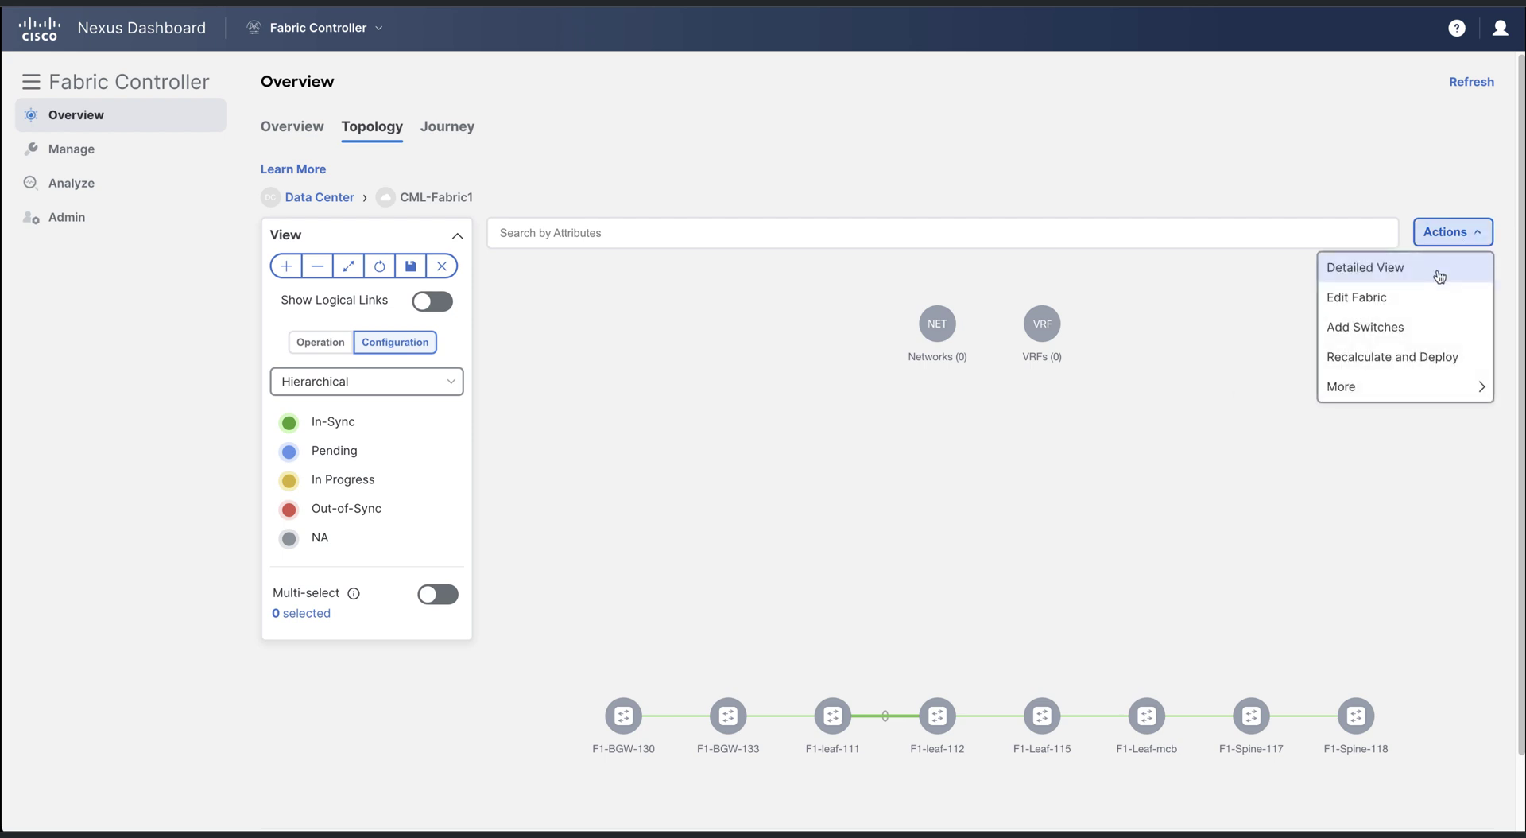
pyautogui.click(1437, 268)
pyautogui.click(157, 98)
# Set F1-BGW-130 and F1-BGW-133 to the Border Gateway role
pyautogui.click(53, 239)
pyautogui.click(53, 274)
pyautogui.click(1435, 161)
pyautogui.click(1355, 313)
pyautogui.click(746, 370)
pyautogui.click(942, 594)
pyautogui.click(764, 478)
# Set F1-Spine-117 and F1-Spine-118 to the Spine role and return to the refreshed topology
pyautogui.click(53, 476)
pyautogui.click(53, 511)
pyautogui.click(1435, 162)
pyautogui.click(1355, 312)
pyautogui.click(737, 205)
pyautogui.click(951, 599)
pyautogui.click(763, 480)
pyautogui.click(1486, 34)
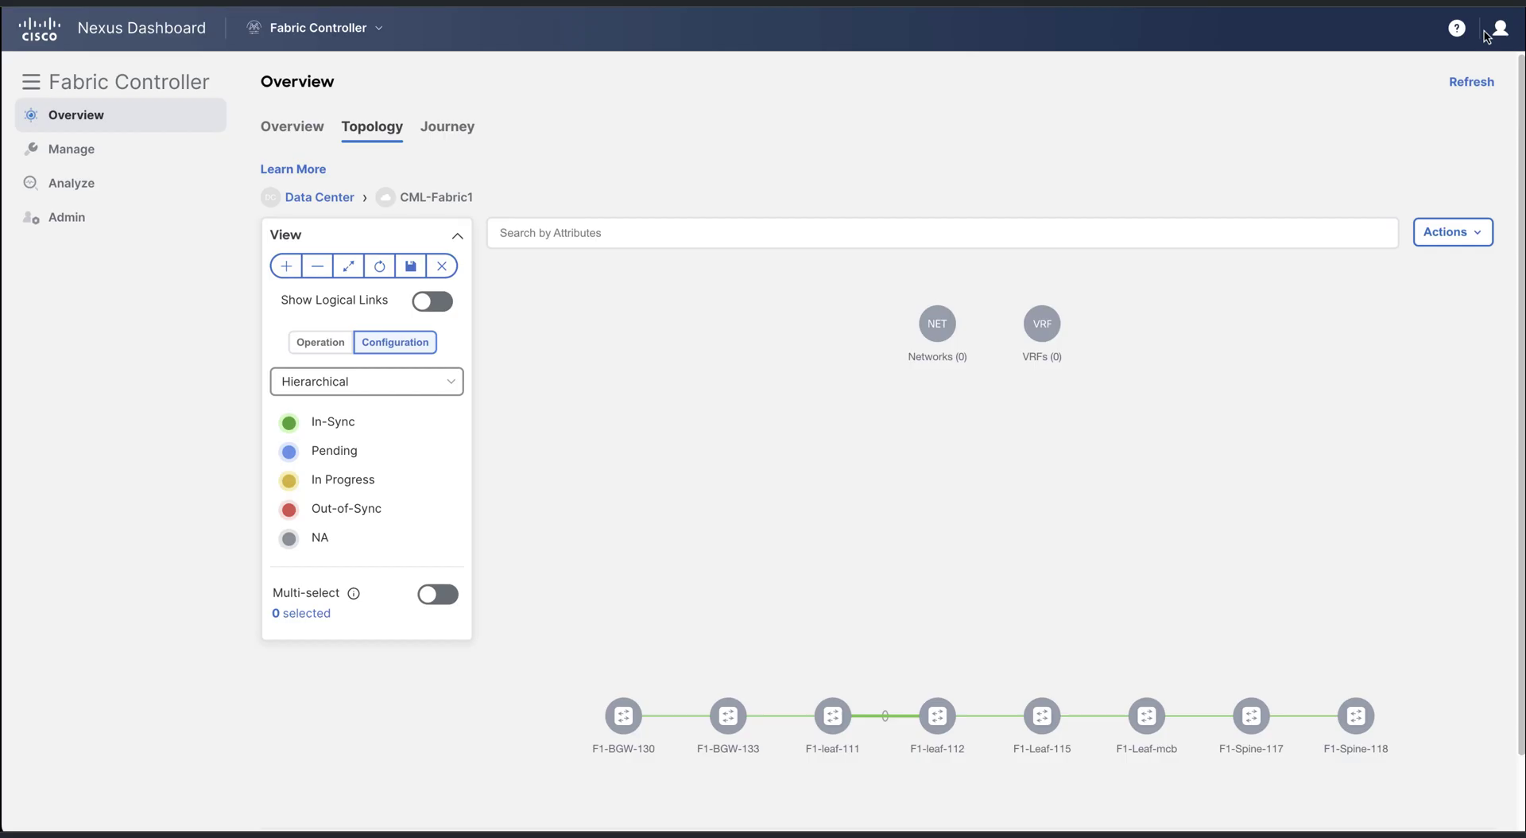
pyautogui.click(380, 268)
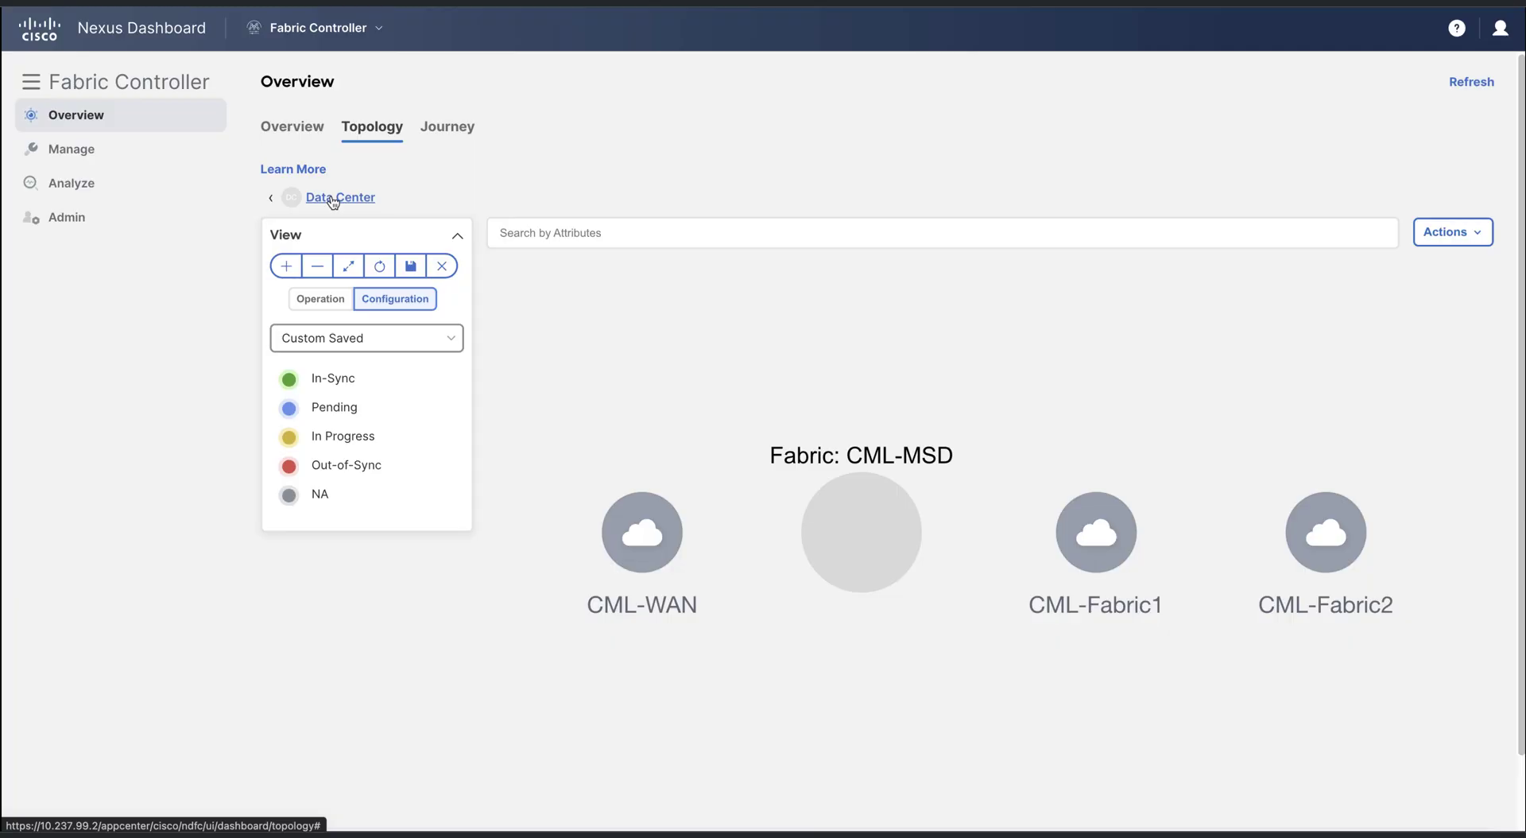
# Discover switches for CML-Fabric2 from seed 192.168.2.121 with the admin username and its password
pyautogui.click(1342, 556)
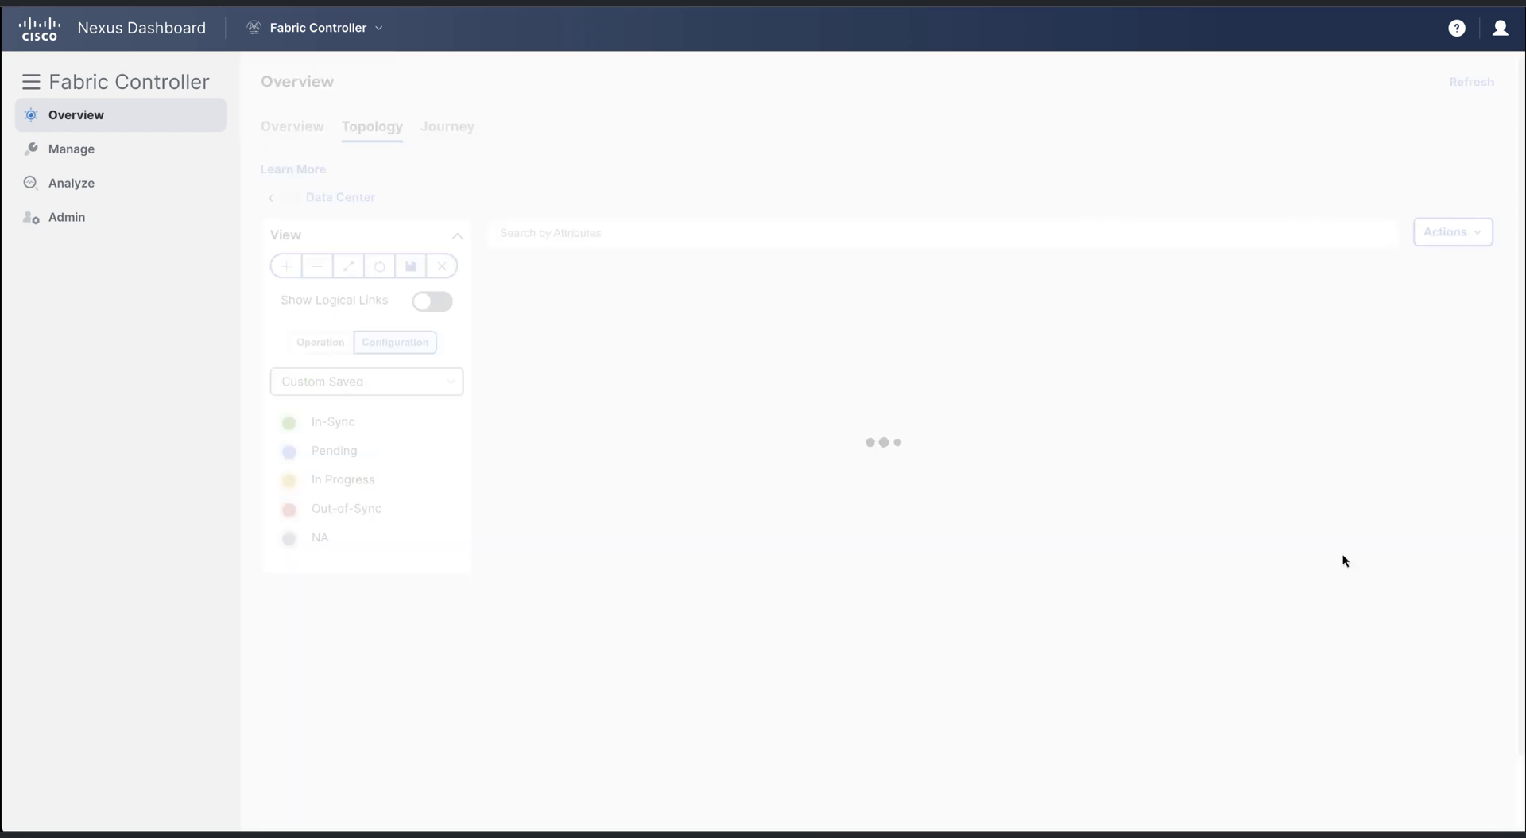
pyautogui.click(1451, 232)
pyautogui.click(1427, 322)
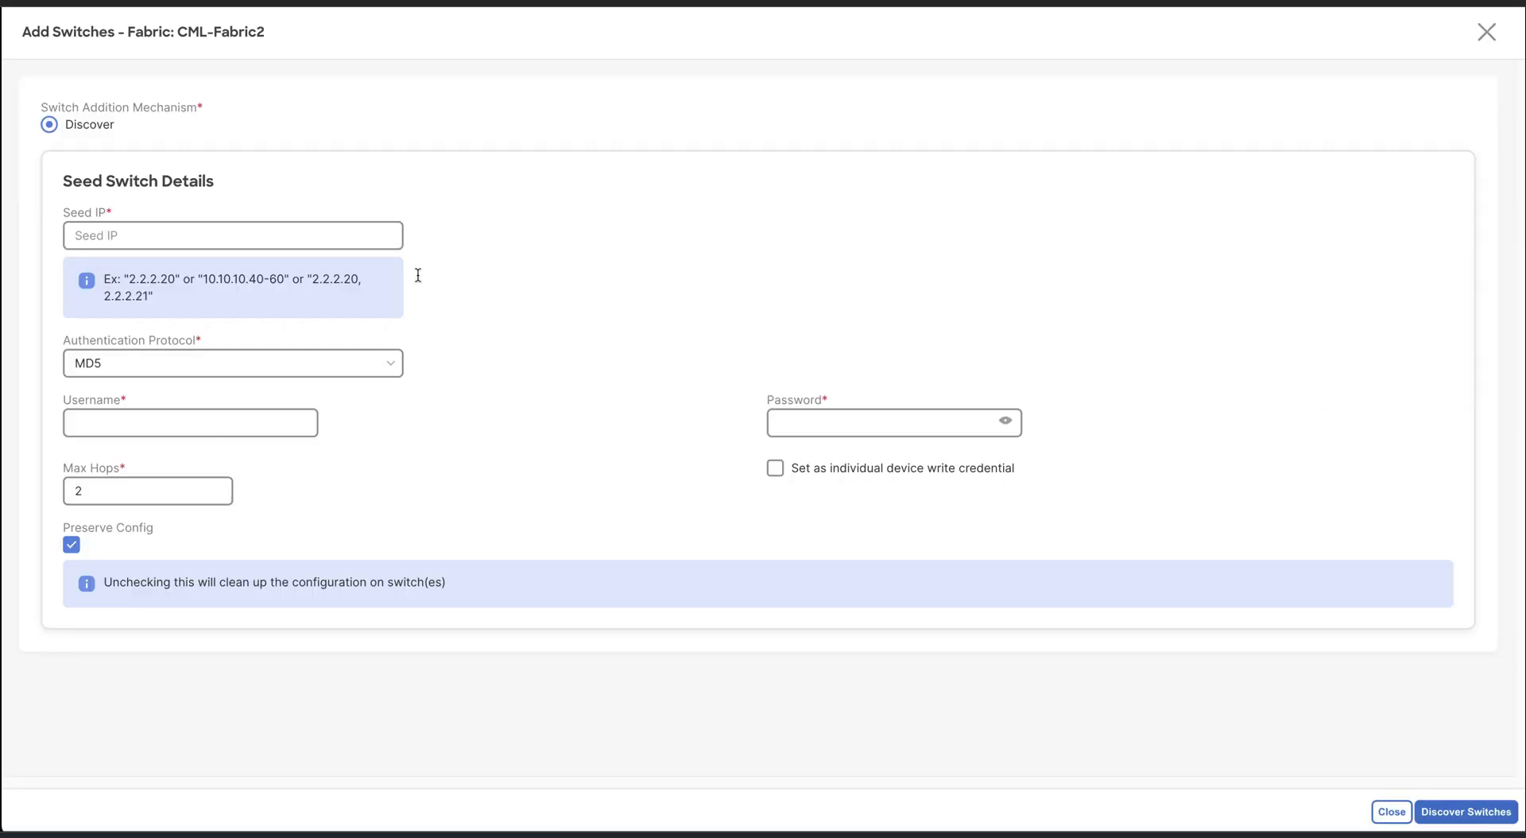
pyautogui.click(259, 235)
pyautogui.press('Down')
pyautogui.press('Down')
pyautogui.press('Return')
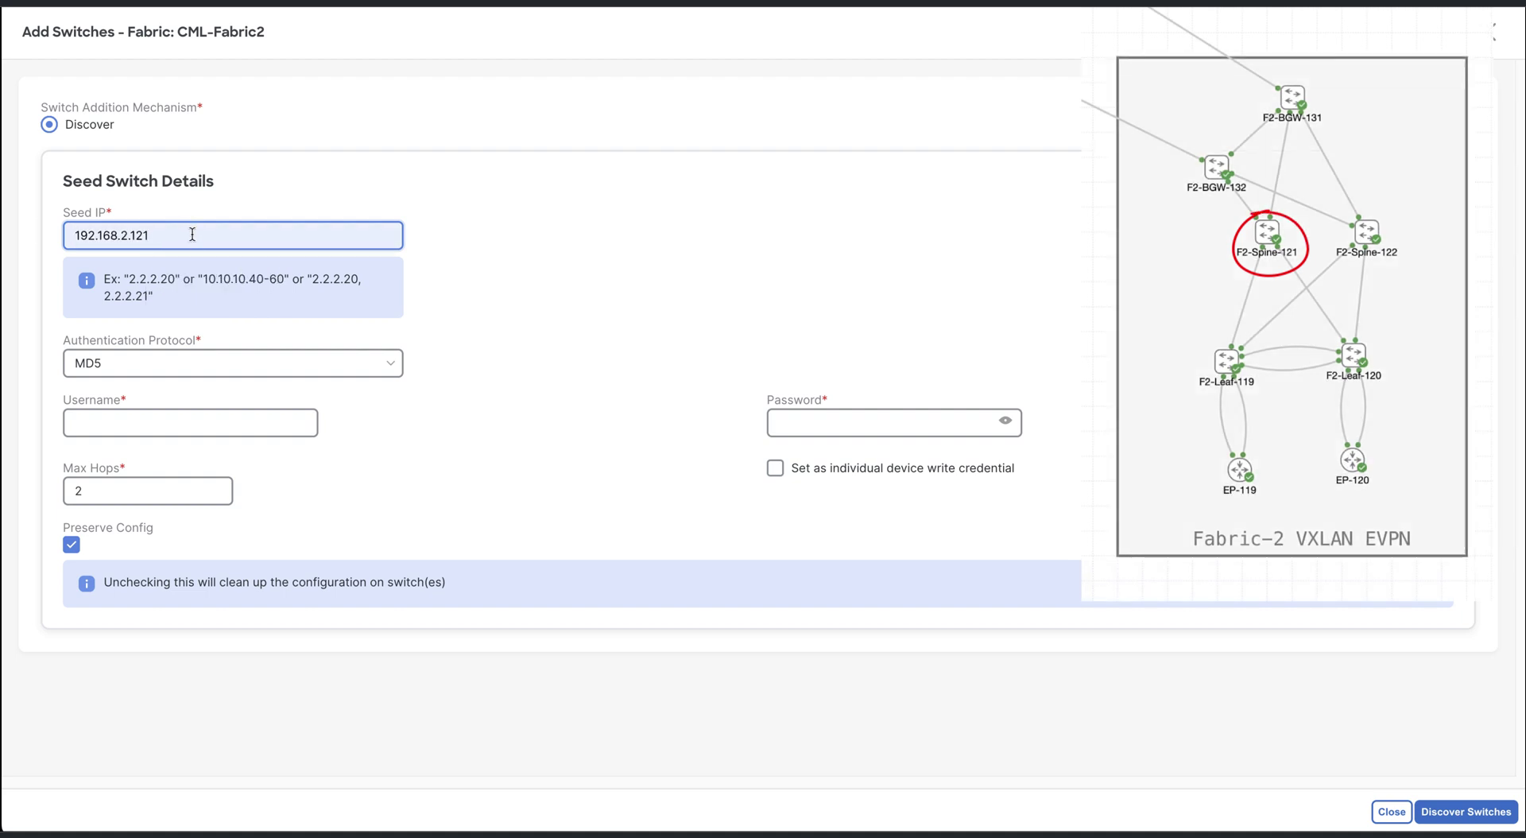
pyautogui.press('Tab')
pyautogui.write('admin')
pyautogui.press('Tab')
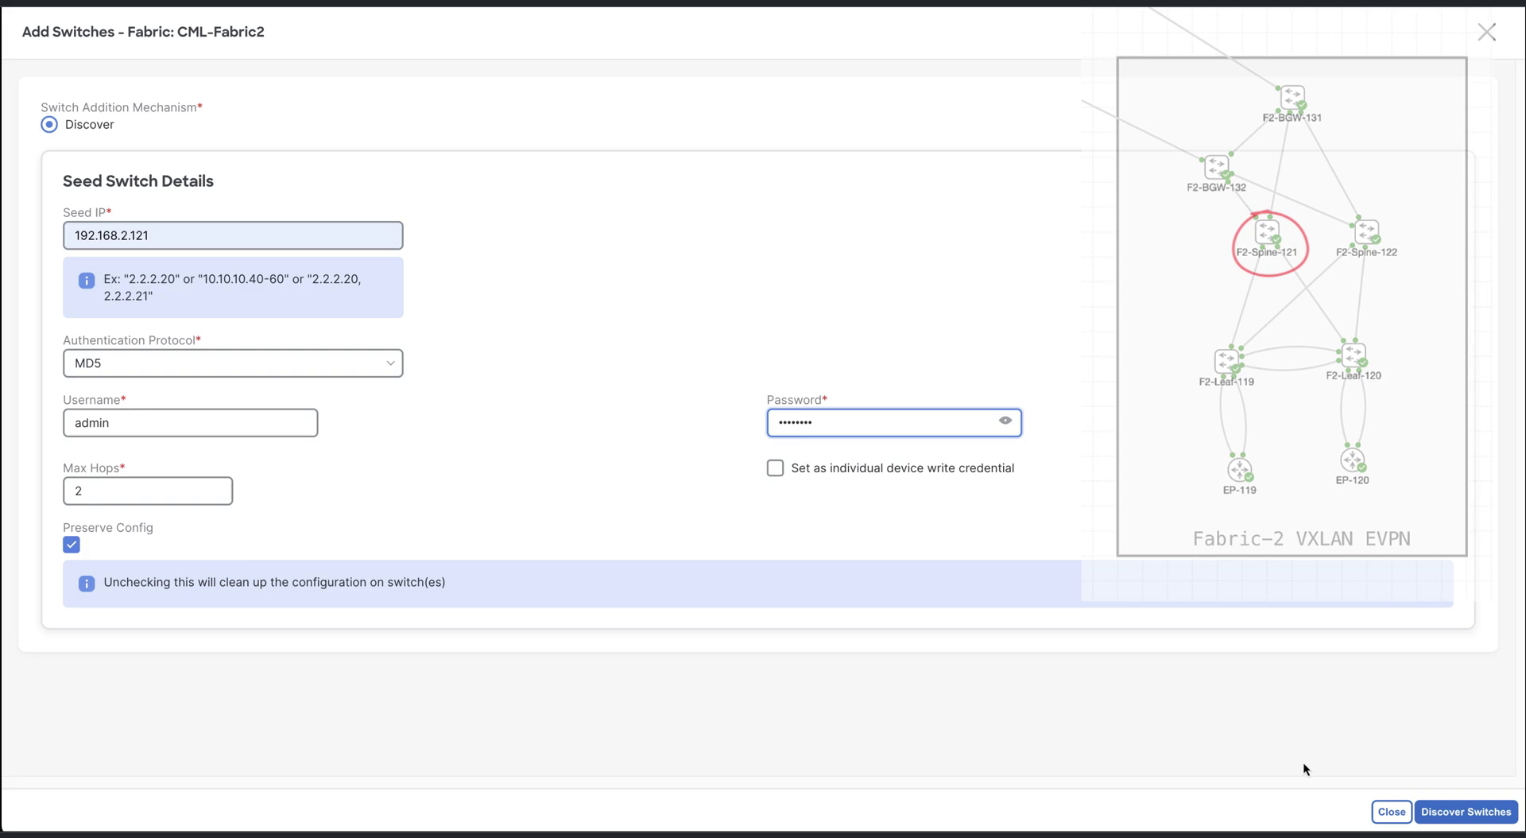
pyautogui.press('Return')
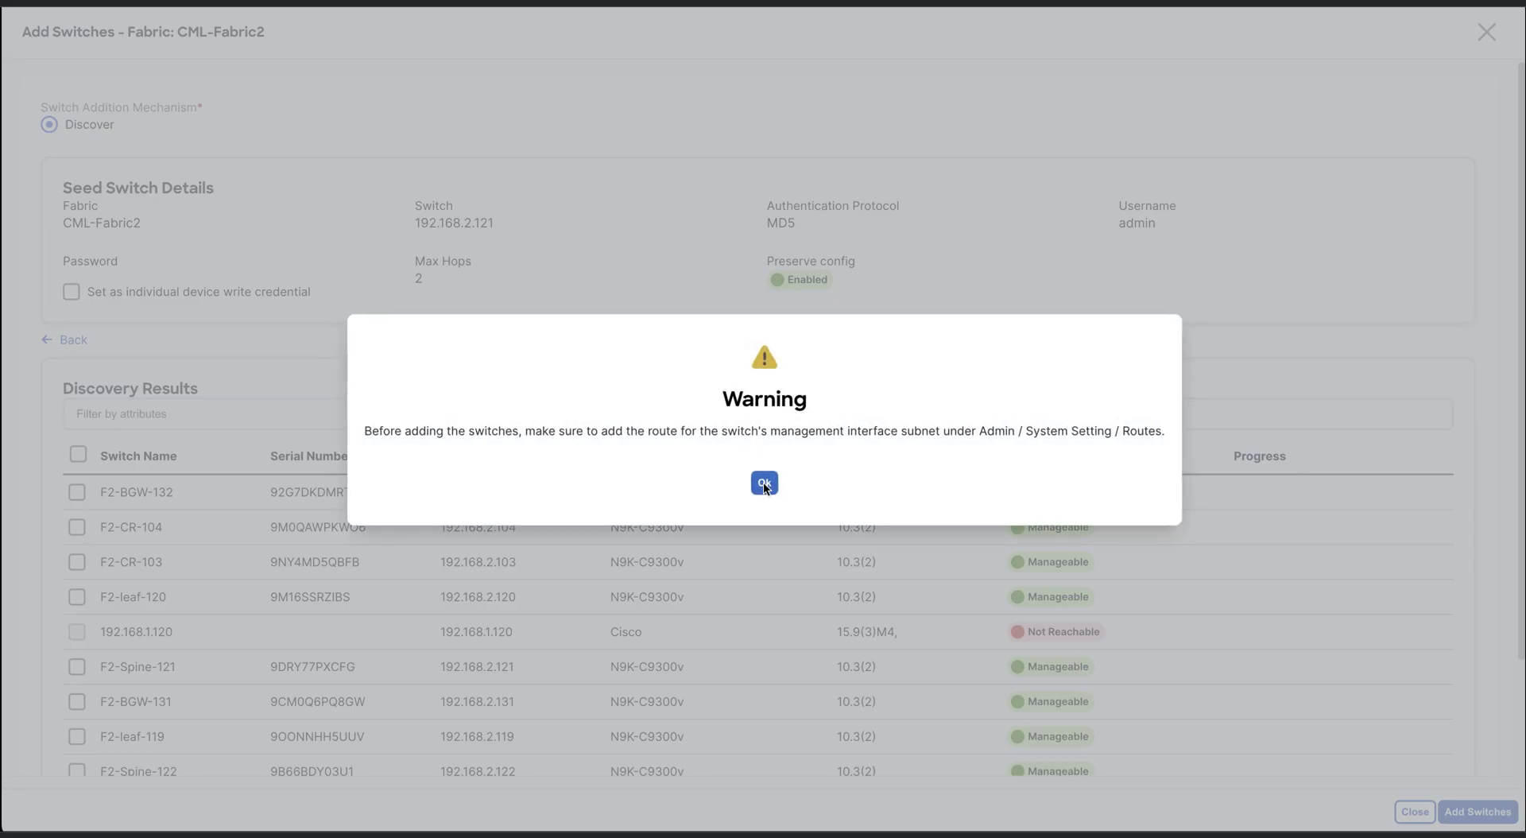
pyautogui.click(764, 485)
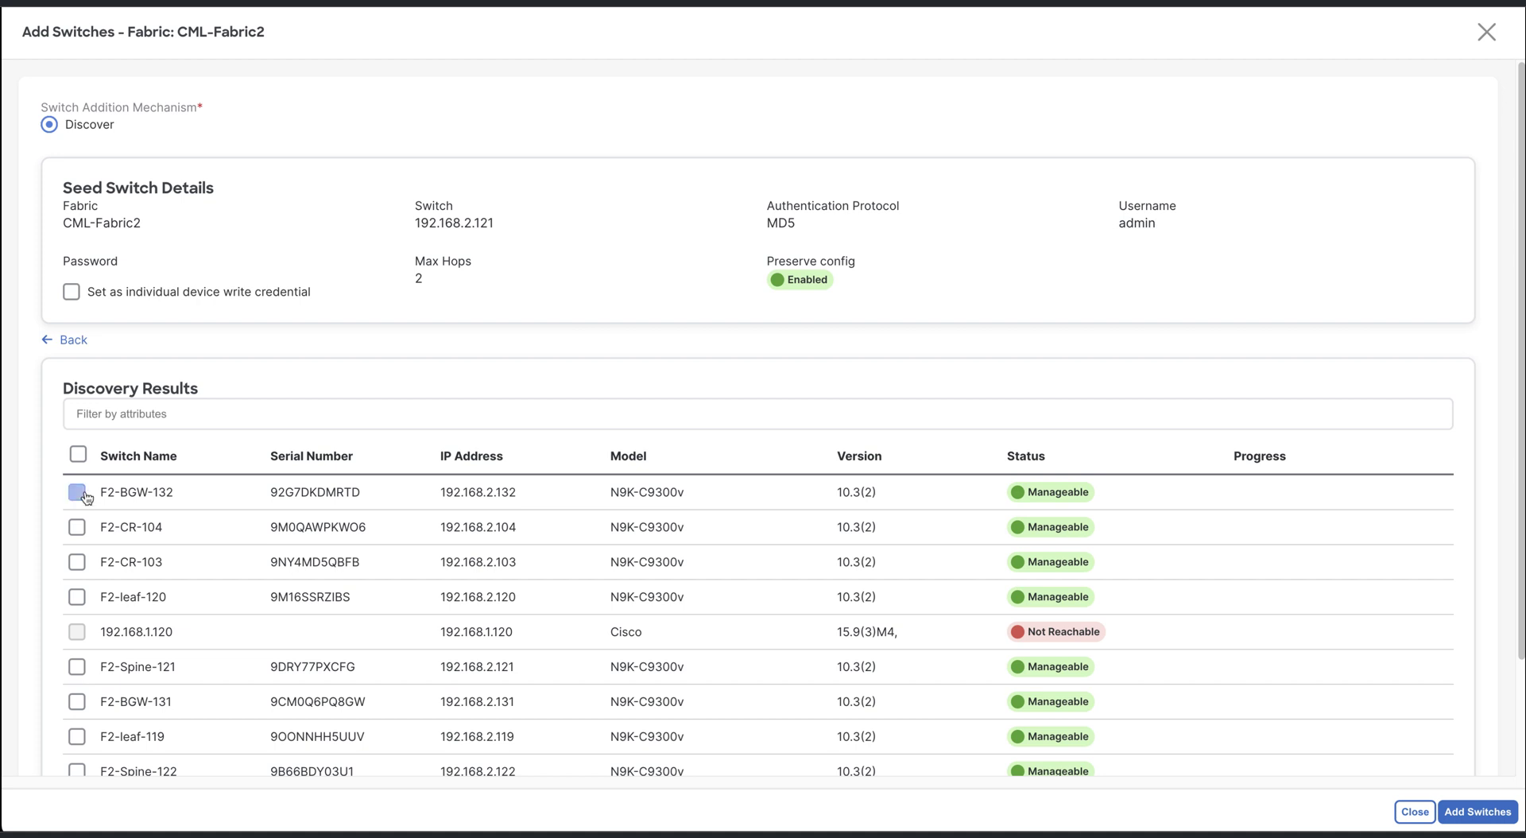
# Add F2-BGW-132, F2-leaf-120, F2-Spine-121, F2-BGW-131, F2-leaf-119 and F2-Spine-122 to CML-Fabric2
pyautogui.click(77, 492)
pyautogui.click(77, 596)
pyautogui.click(76, 666)
pyautogui.scroll(-2, 73, 736)
pyautogui.click(76, 566)
pyautogui.click(76, 601)
pyautogui.click(76, 636)
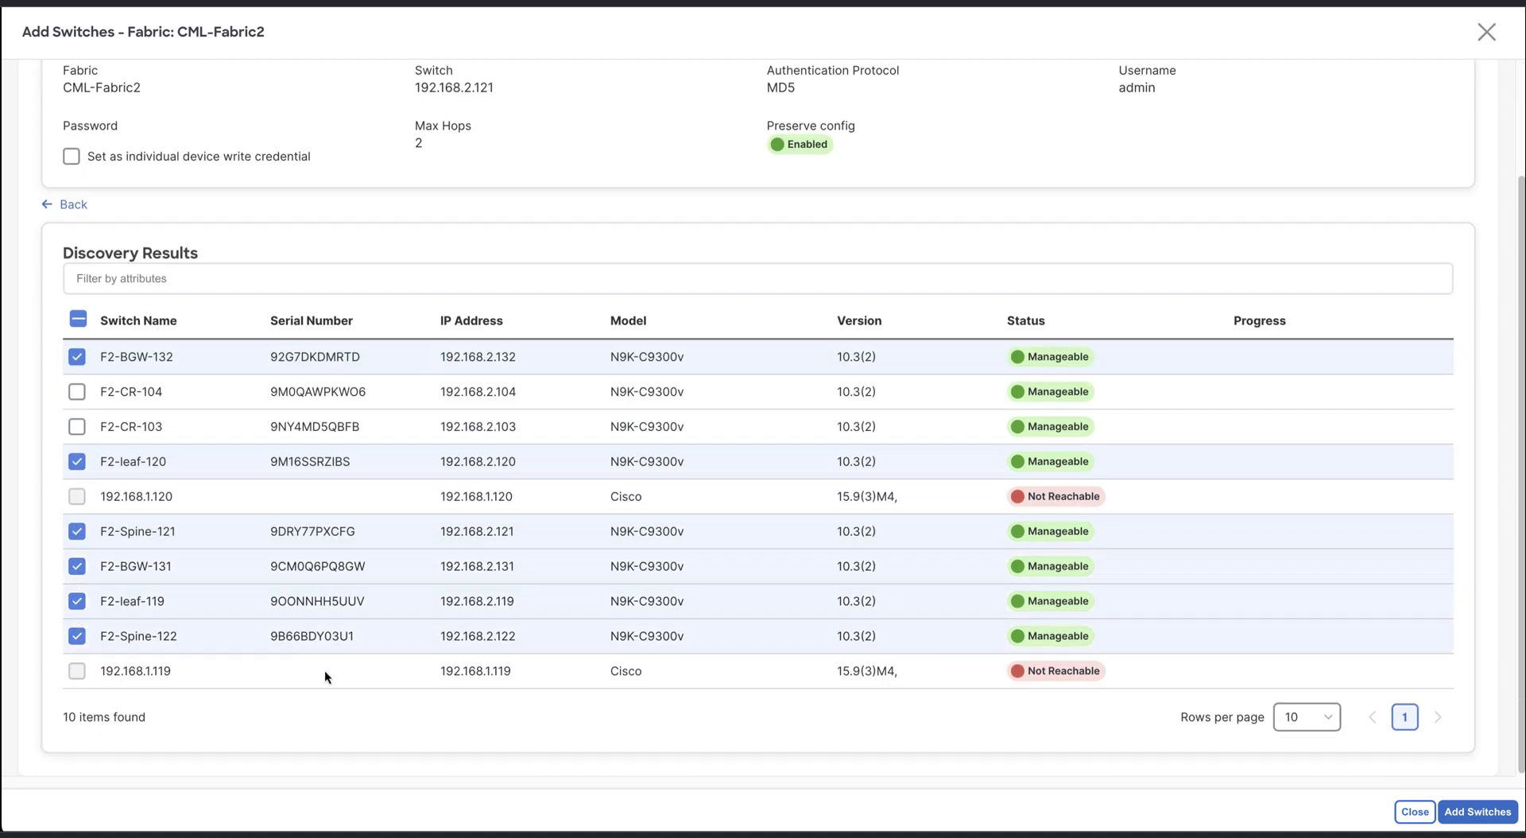
pyautogui.click(1461, 818)
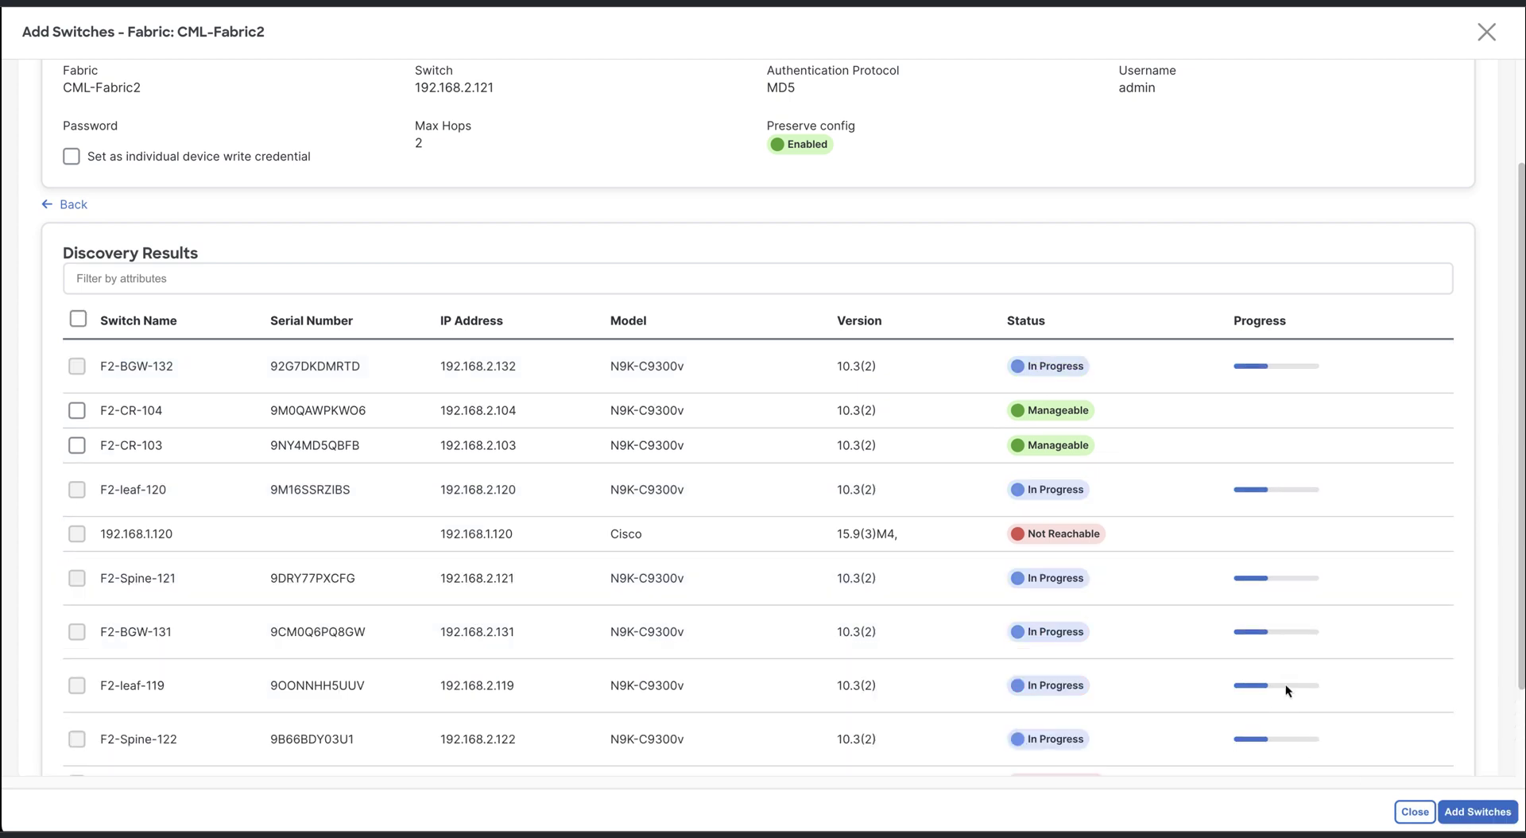
pyautogui.click(1414, 811)
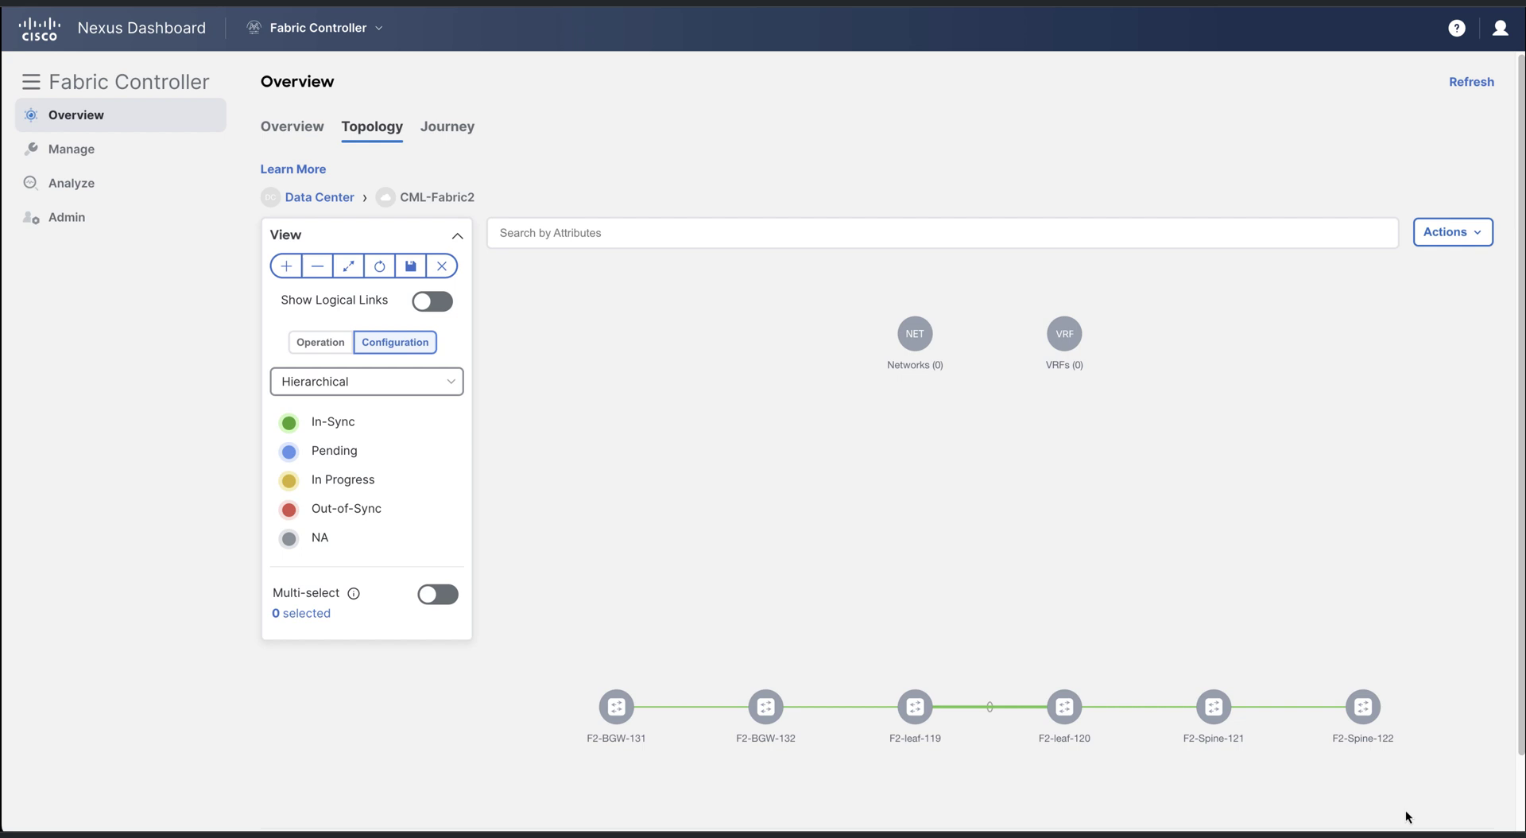
# In CML-Fabric2's switch list, give F2-BGW-131 and F2-BGW-132 the Border Gateway role
pyautogui.click(1478, 234)
pyautogui.click(1407, 274)
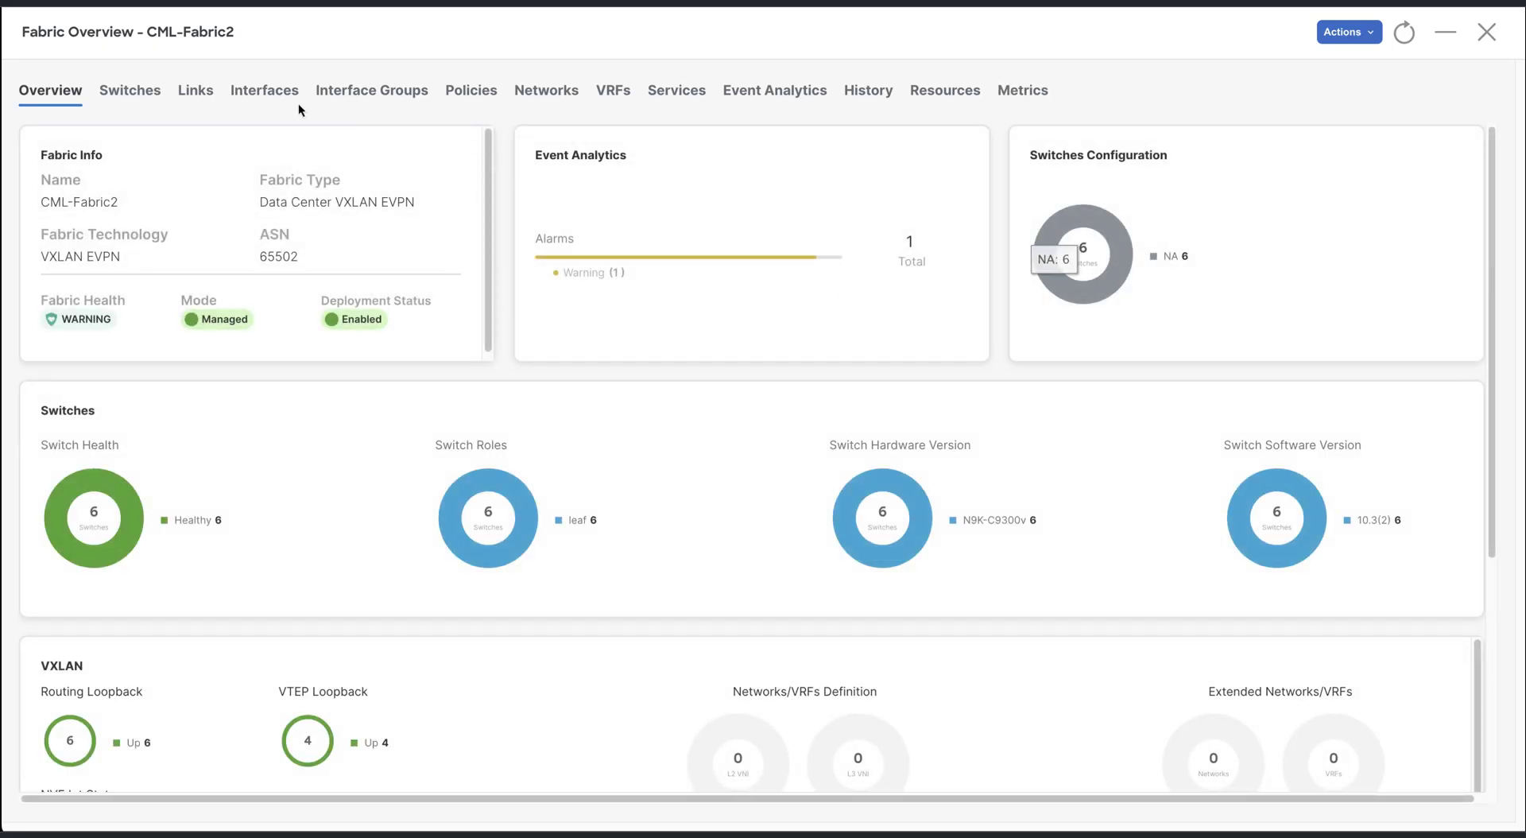
pyautogui.click(143, 94)
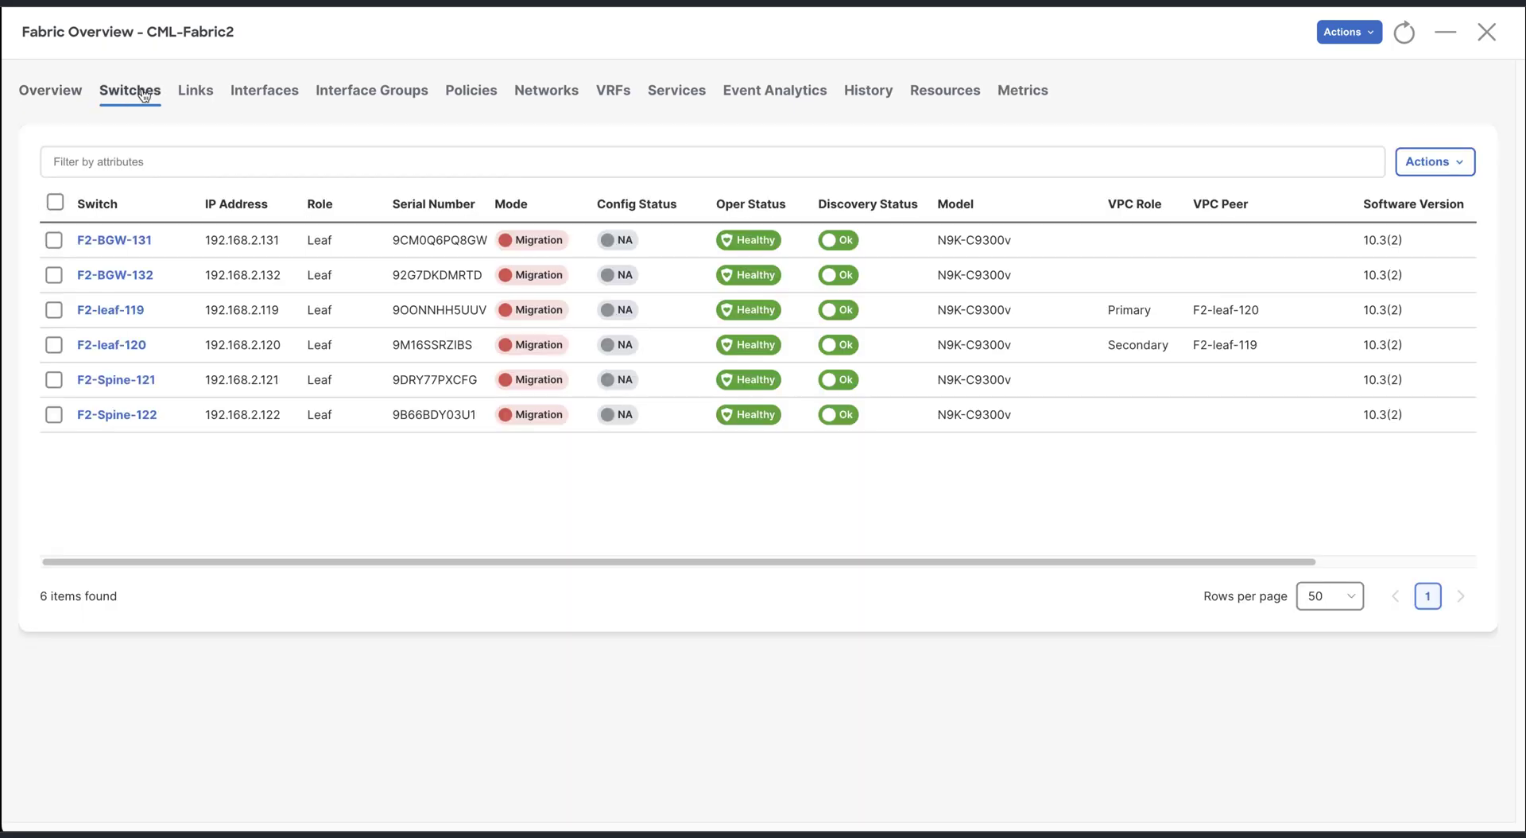
pyautogui.click(54, 240)
pyautogui.click(54, 274)
pyautogui.click(1456, 161)
pyautogui.click(1345, 313)
pyautogui.click(648, 348)
pyautogui.click(953, 599)
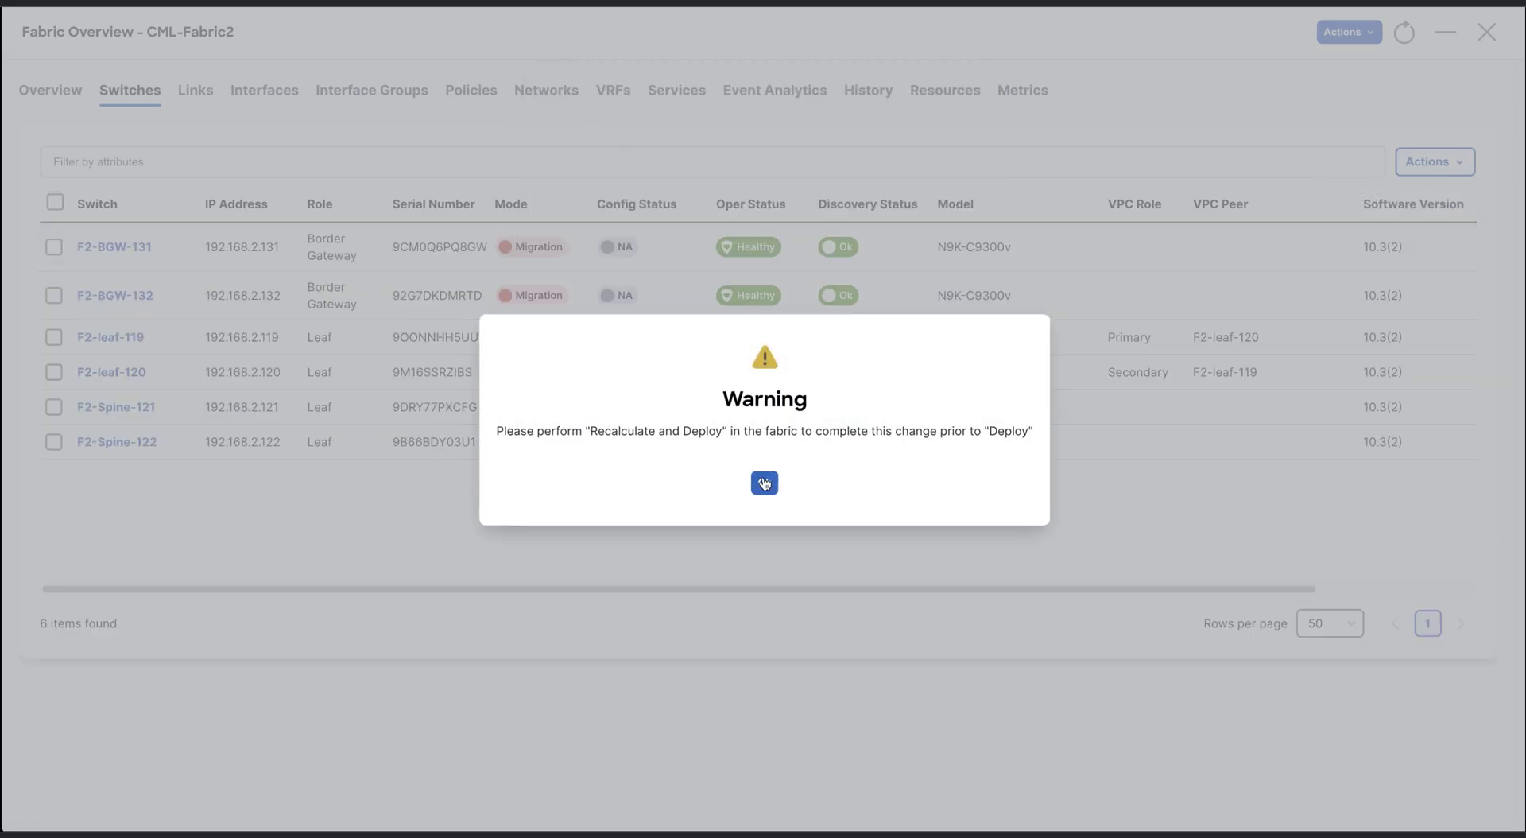
pyautogui.click(764, 482)
# Give F2-Spine-121 and F2-Spine-122 the Spine role
pyautogui.click(53, 407)
pyautogui.click(53, 441)
pyautogui.click(1435, 161)
pyautogui.click(1351, 311)
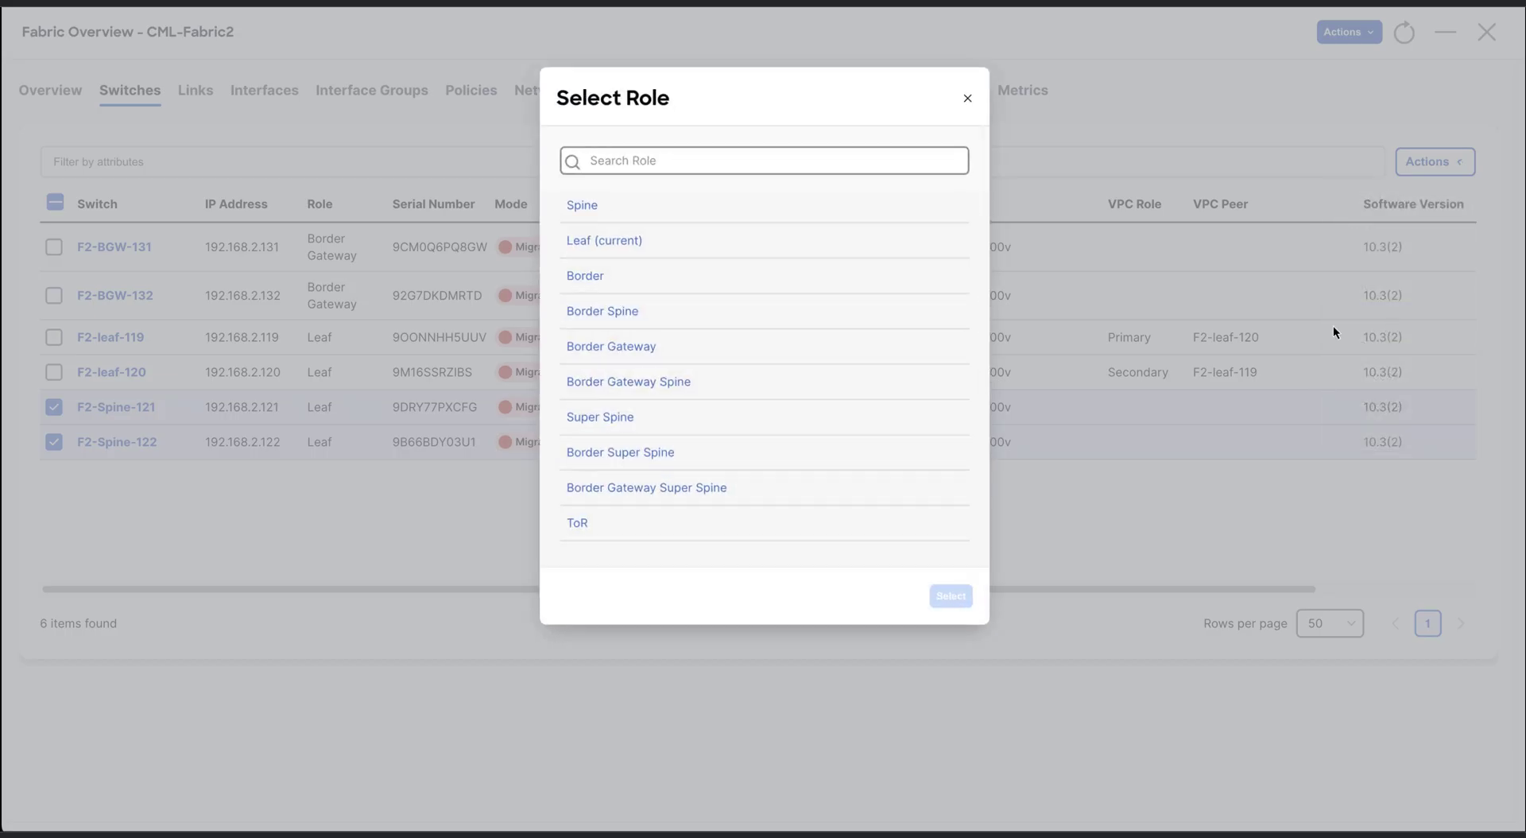
pyautogui.click(732, 213)
pyautogui.click(951, 596)
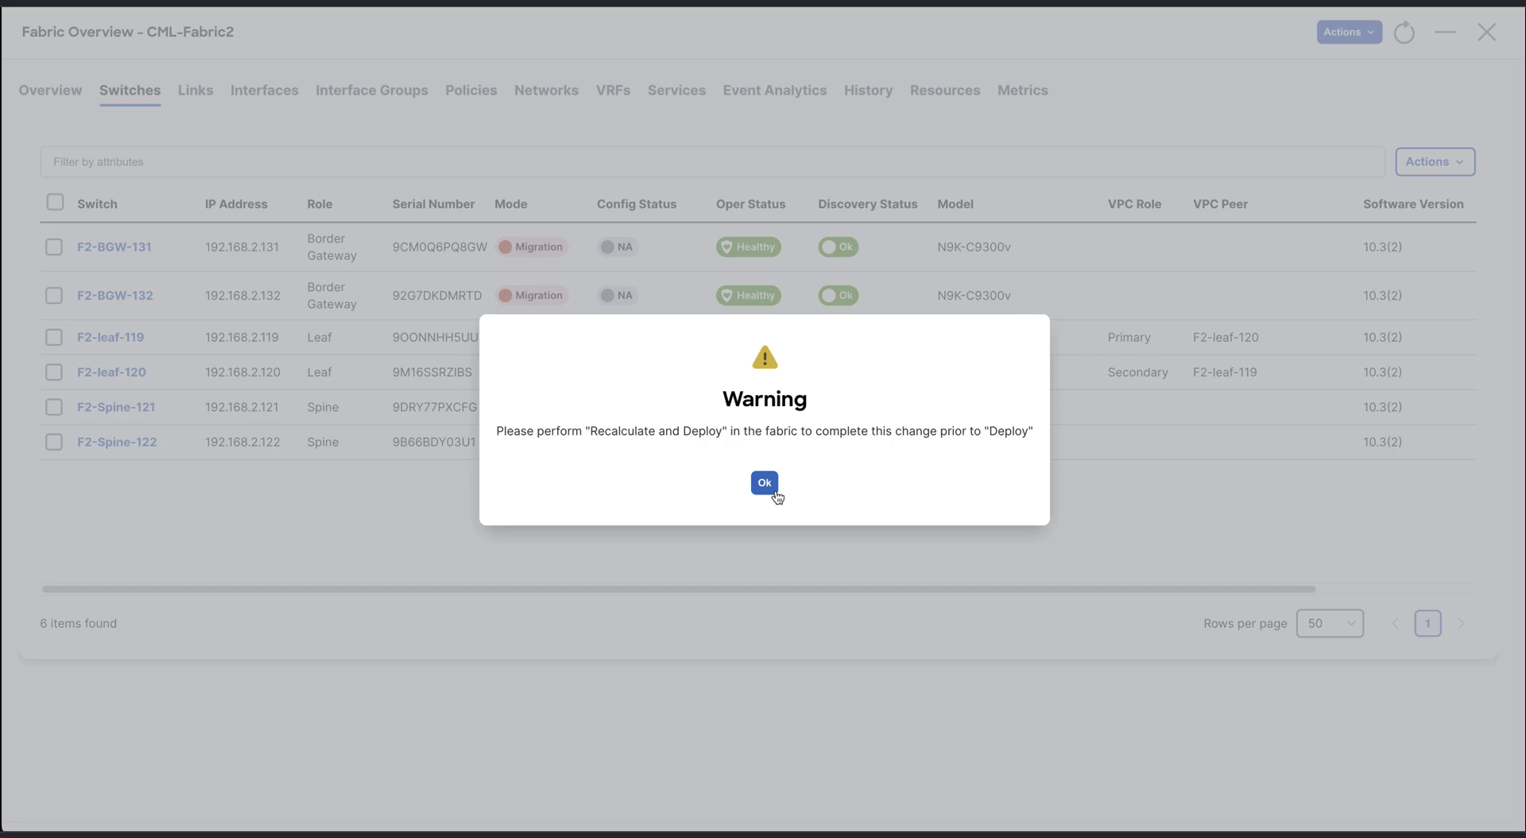
pyautogui.click(764, 482)
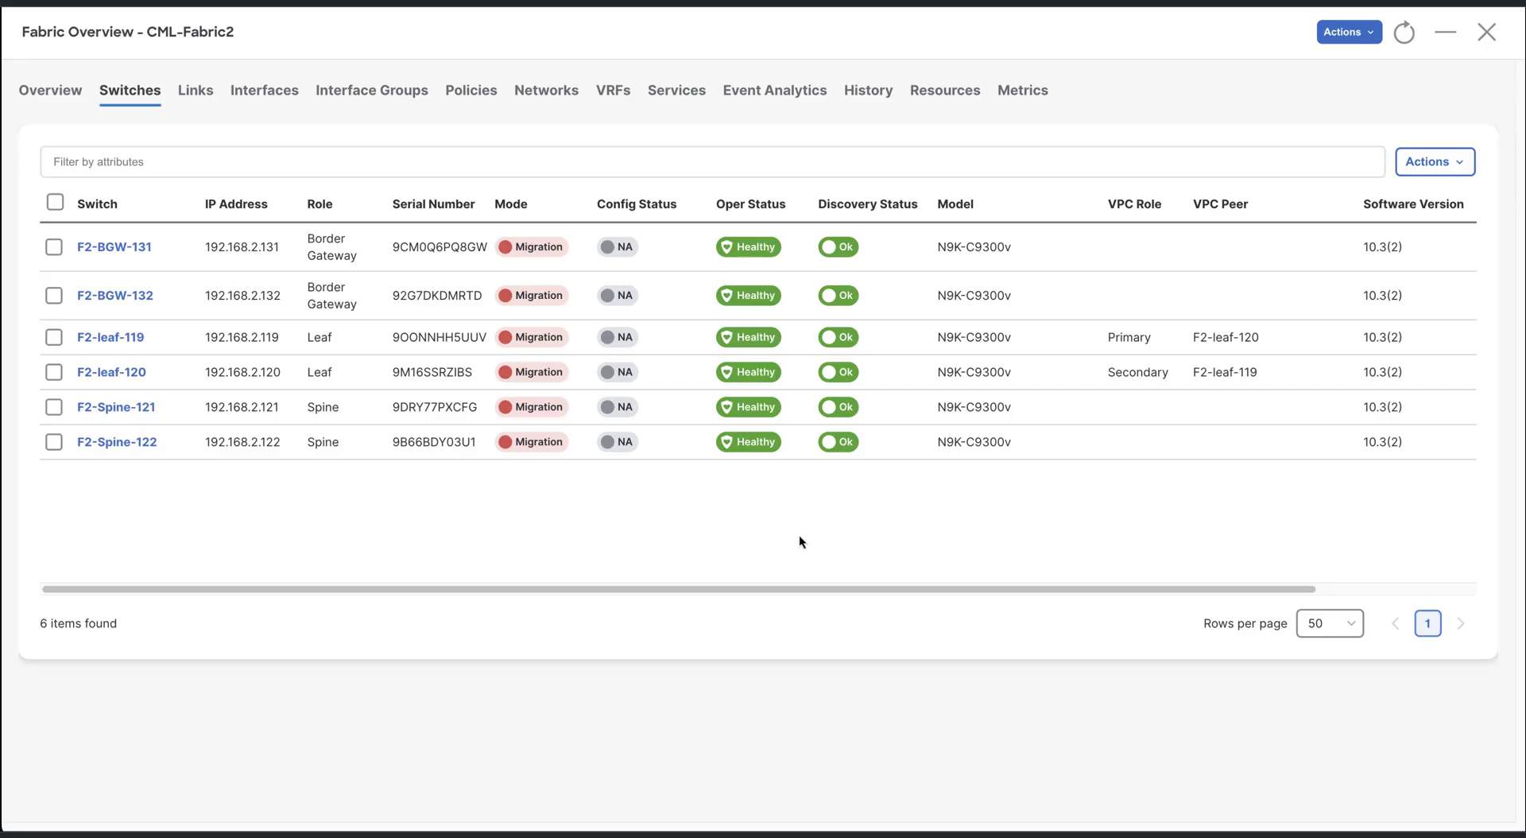
# Close the detailed view, refresh the CML-Fabric2 topology, and return to the Data Center view
pyautogui.click(1487, 41)
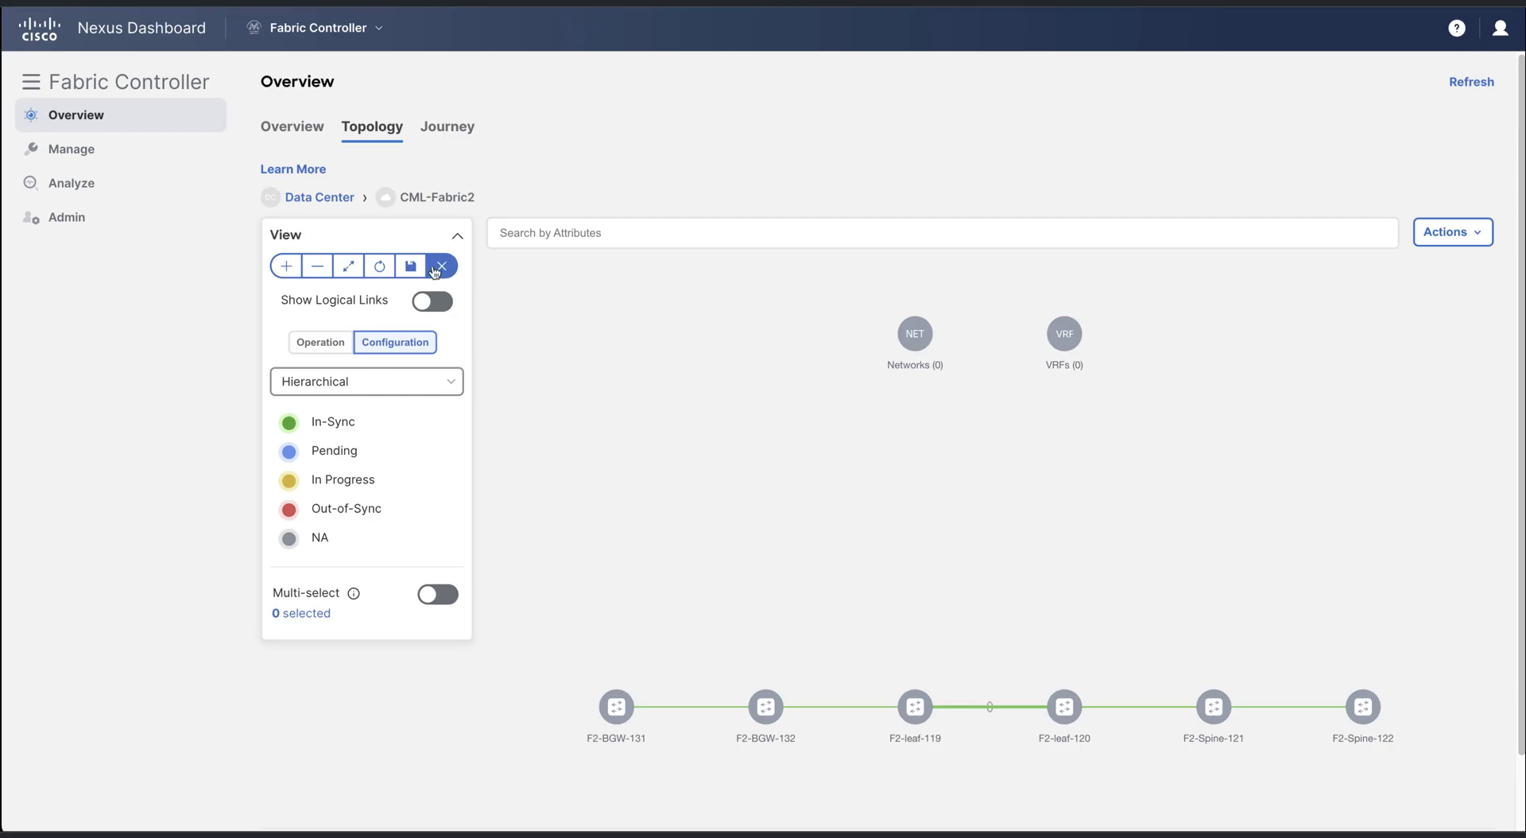
pyautogui.click(379, 267)
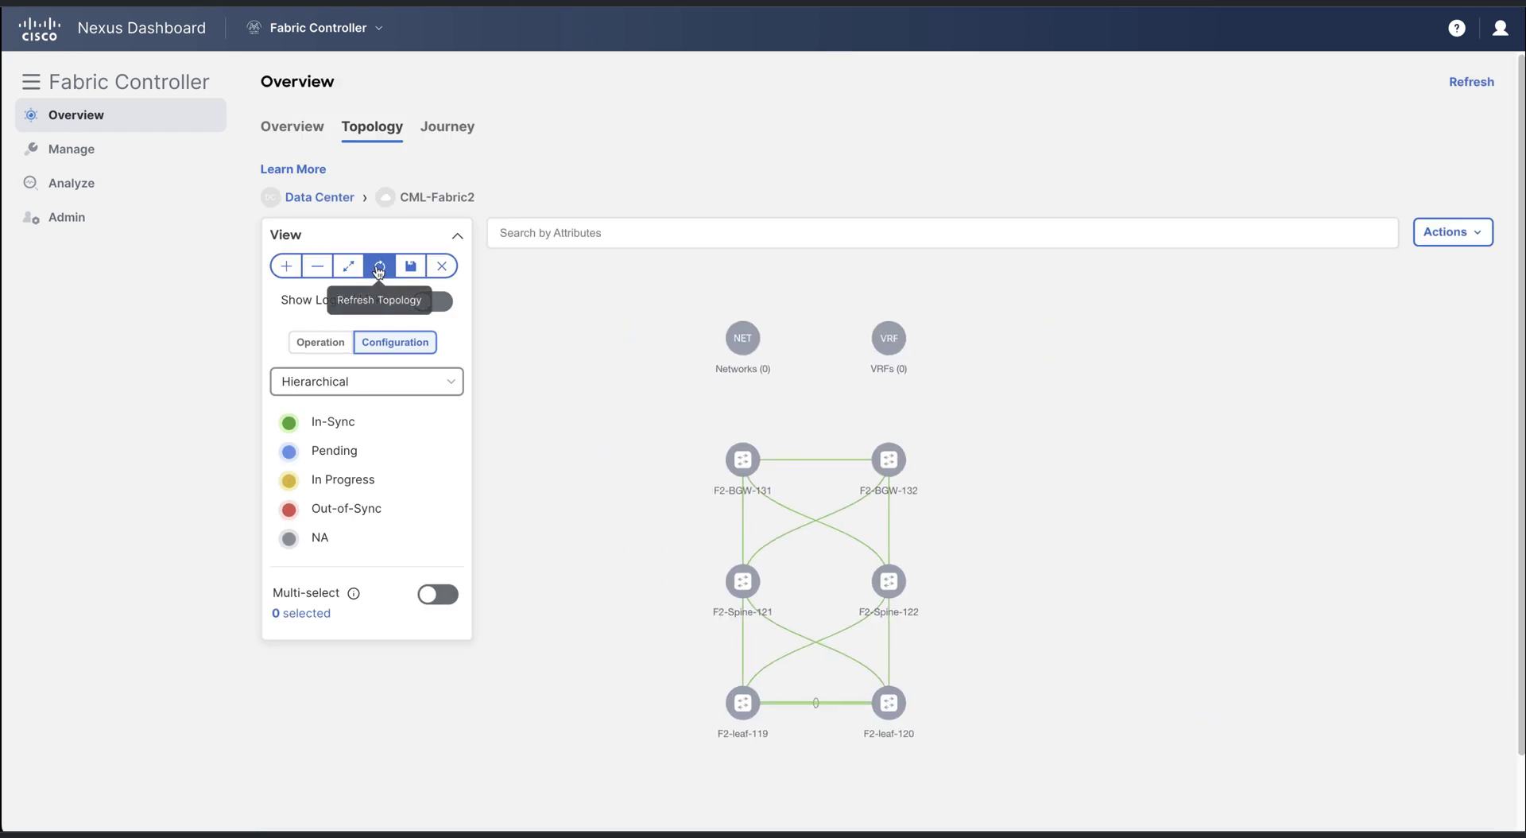
pyautogui.click(324, 198)
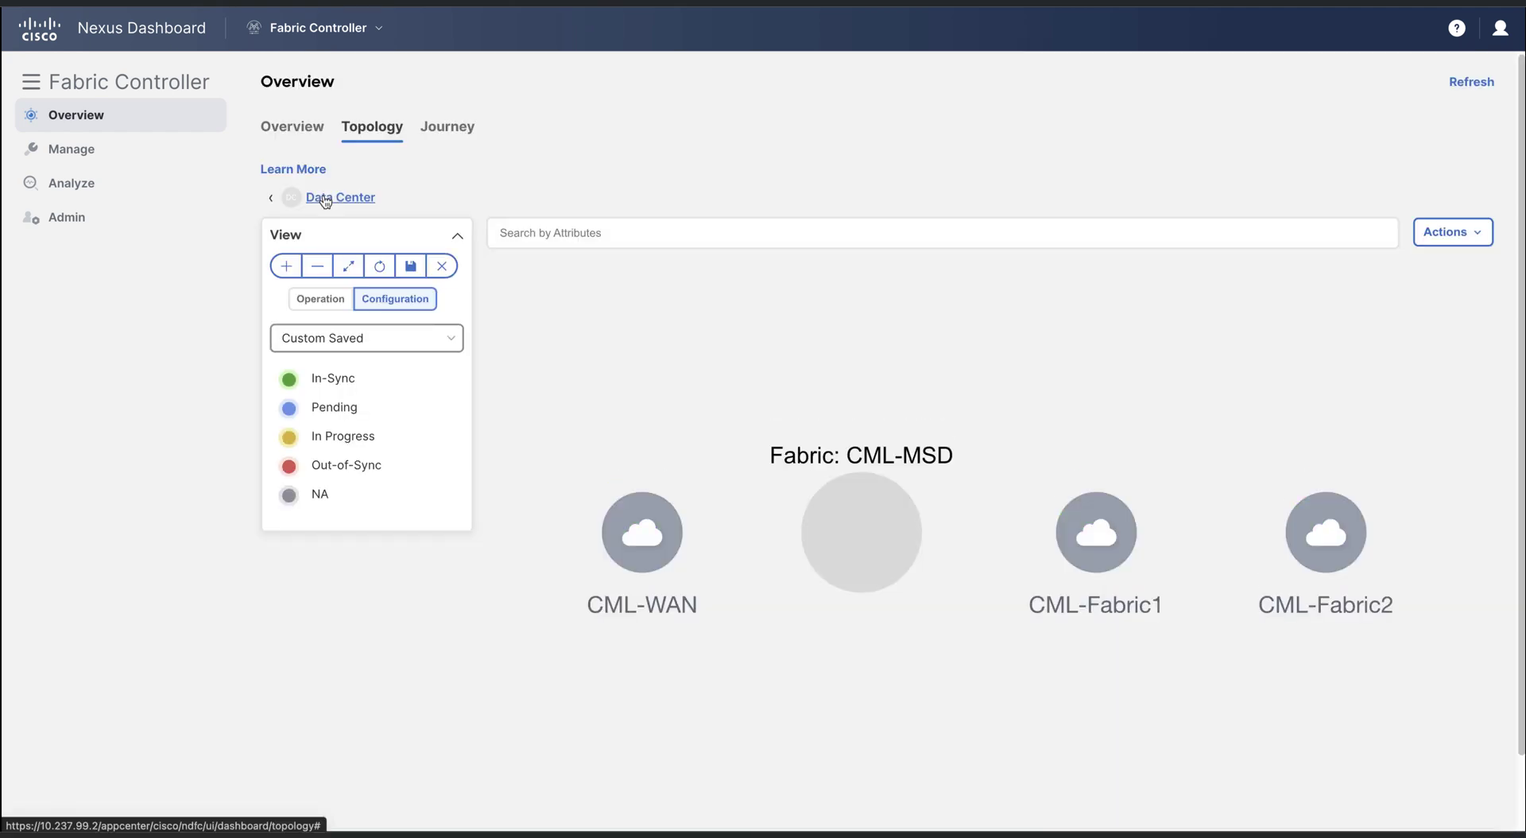
# Discover switches for CML-WAN from seed IP 192.168.2.104 using the switch login username and password
pyautogui.rightClick(636, 528)
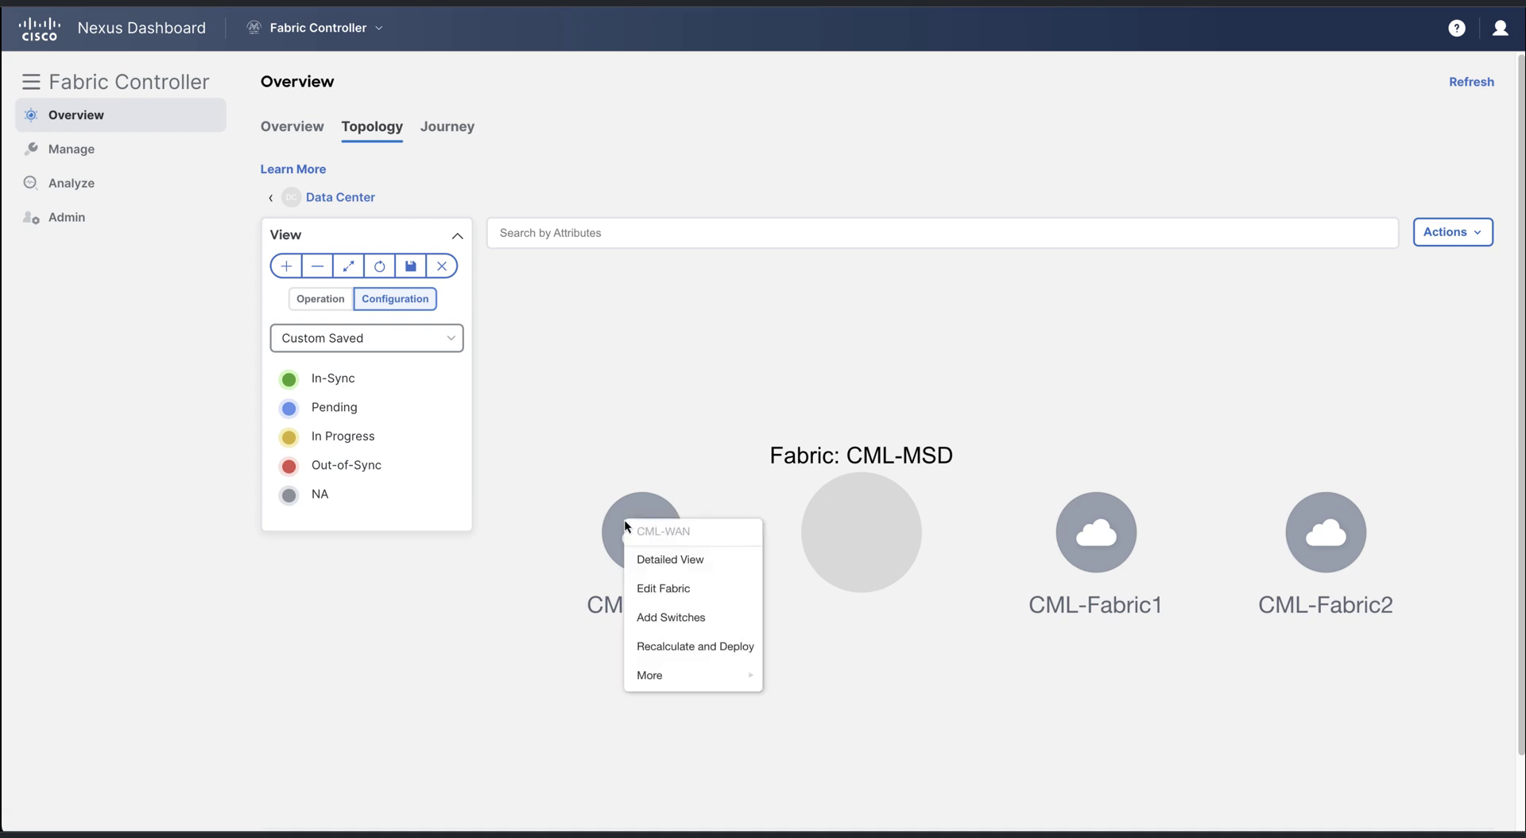
pyautogui.click(696, 617)
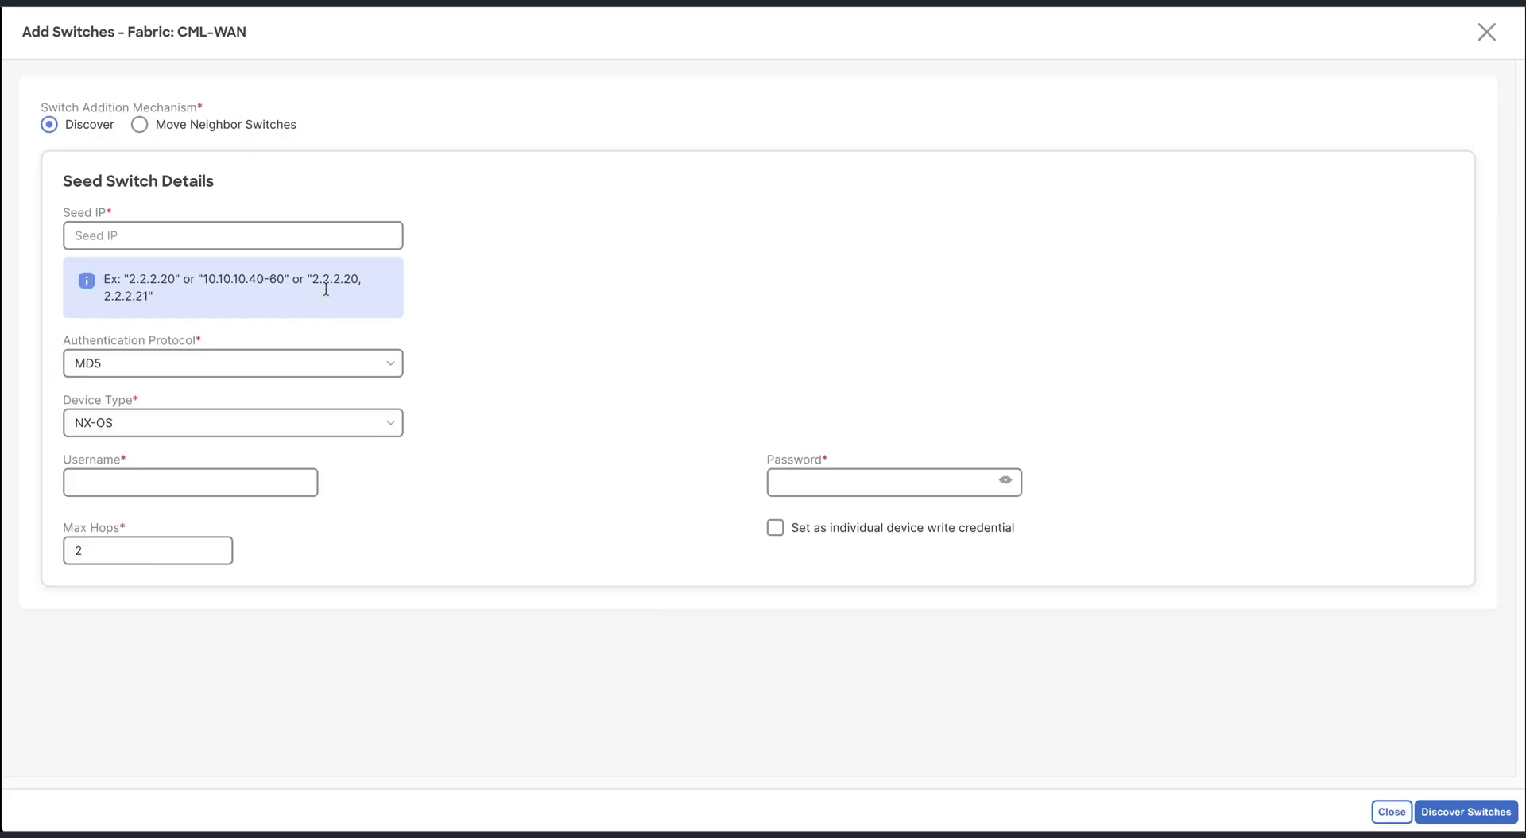
pyautogui.click(325, 232)
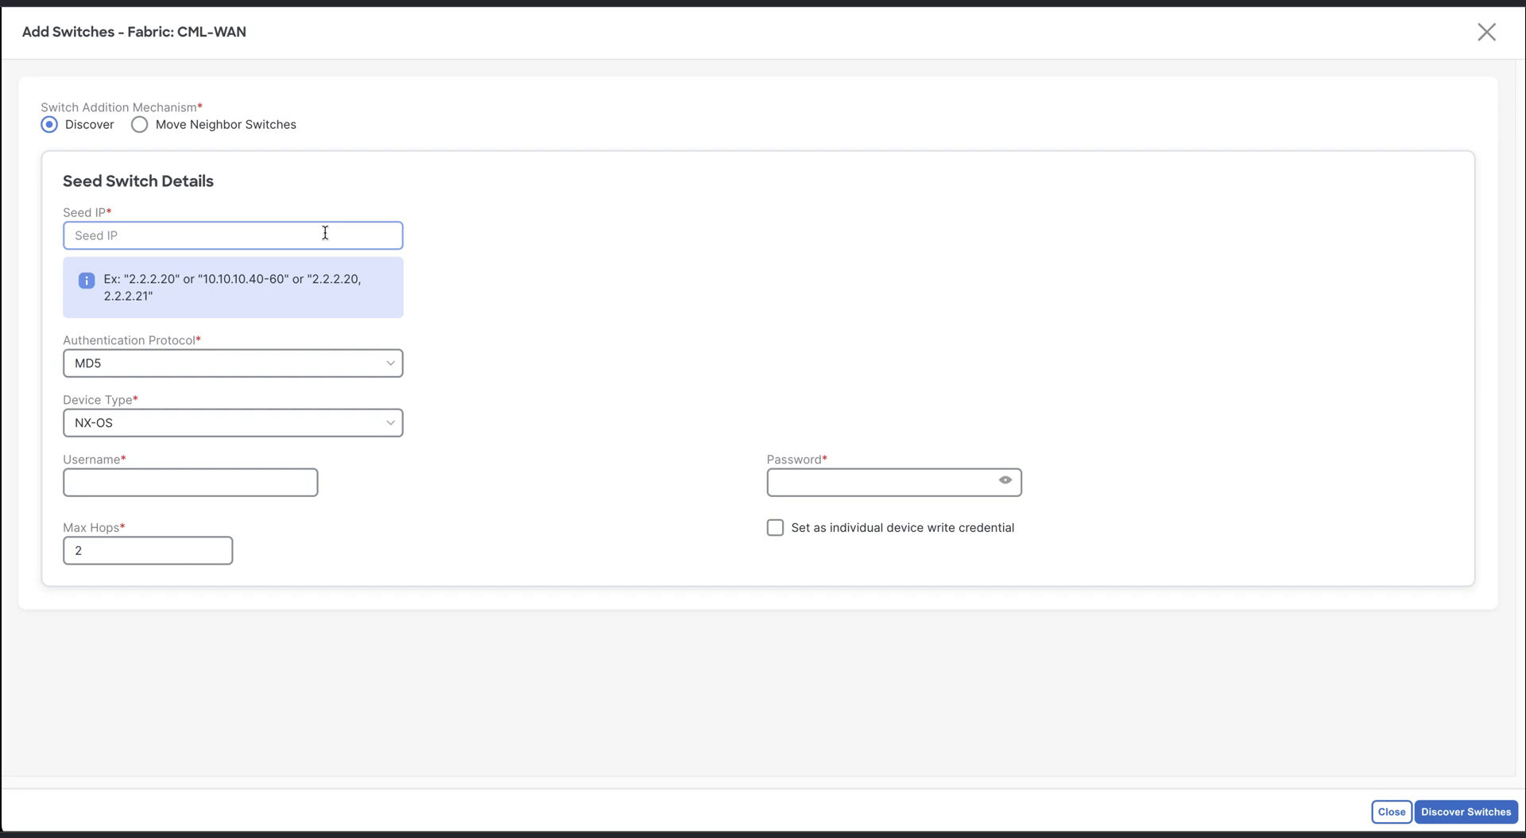
pyautogui.write('192.168.2.104')
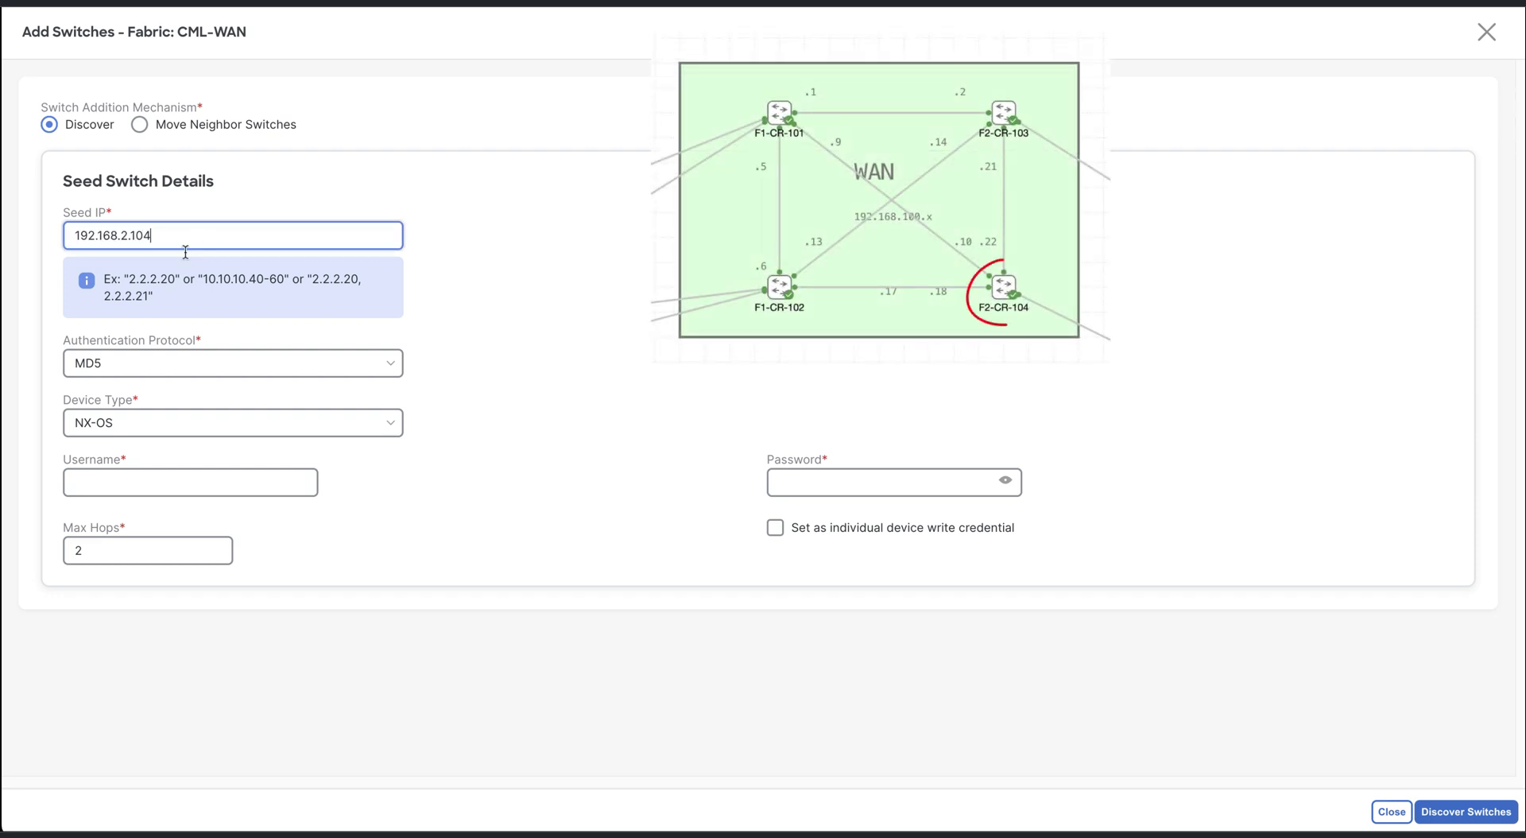
pyautogui.click(167, 470)
pyautogui.click(162, 481)
pyautogui.write('admin')
pyautogui.press('Tab')
pyautogui.write('cisco123')
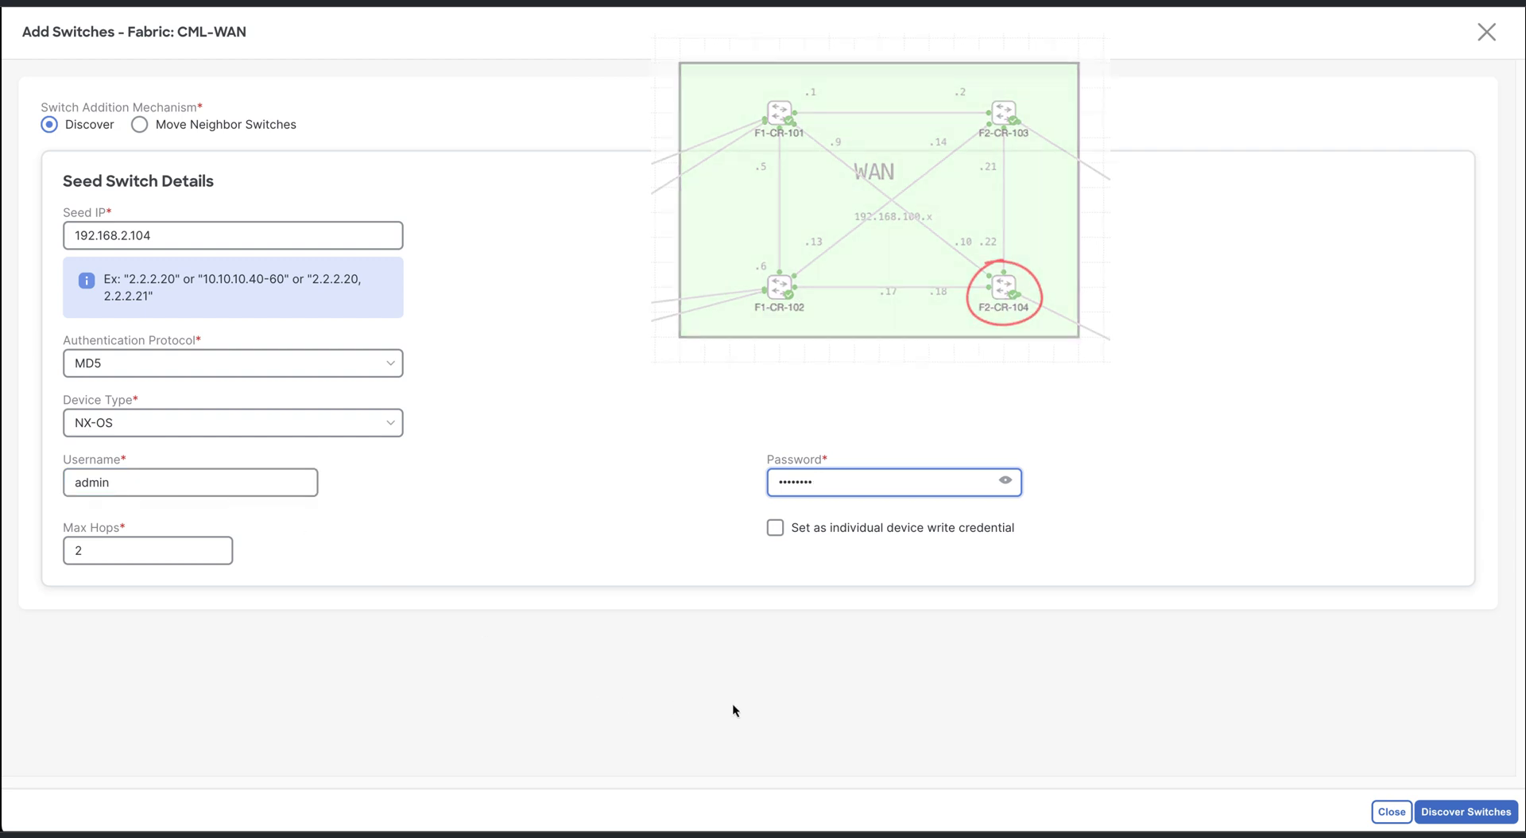
pyautogui.click(1499, 812)
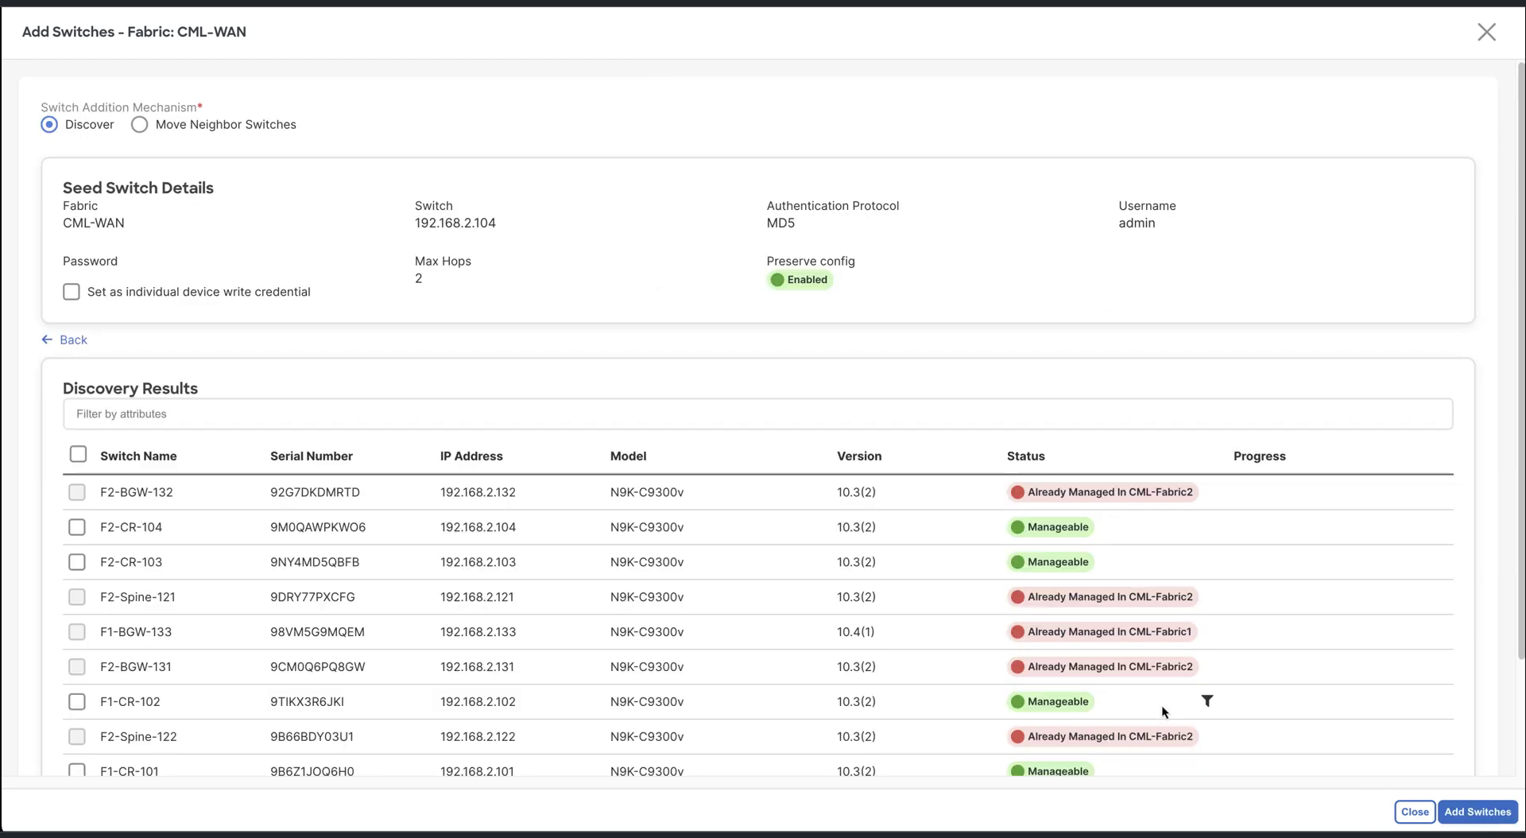
# Add F2-CR-104, F2-CR-103, F1-CR-102 and F1-CR-101 to CML-WAN and close the window
pyautogui.scroll(-2, 409, 663)
pyautogui.click(77, 439)
pyautogui.click(76, 475)
pyautogui.click(76, 615)
pyautogui.click(77, 685)
pyautogui.click(1477, 811)
pyautogui.click(1416, 812)
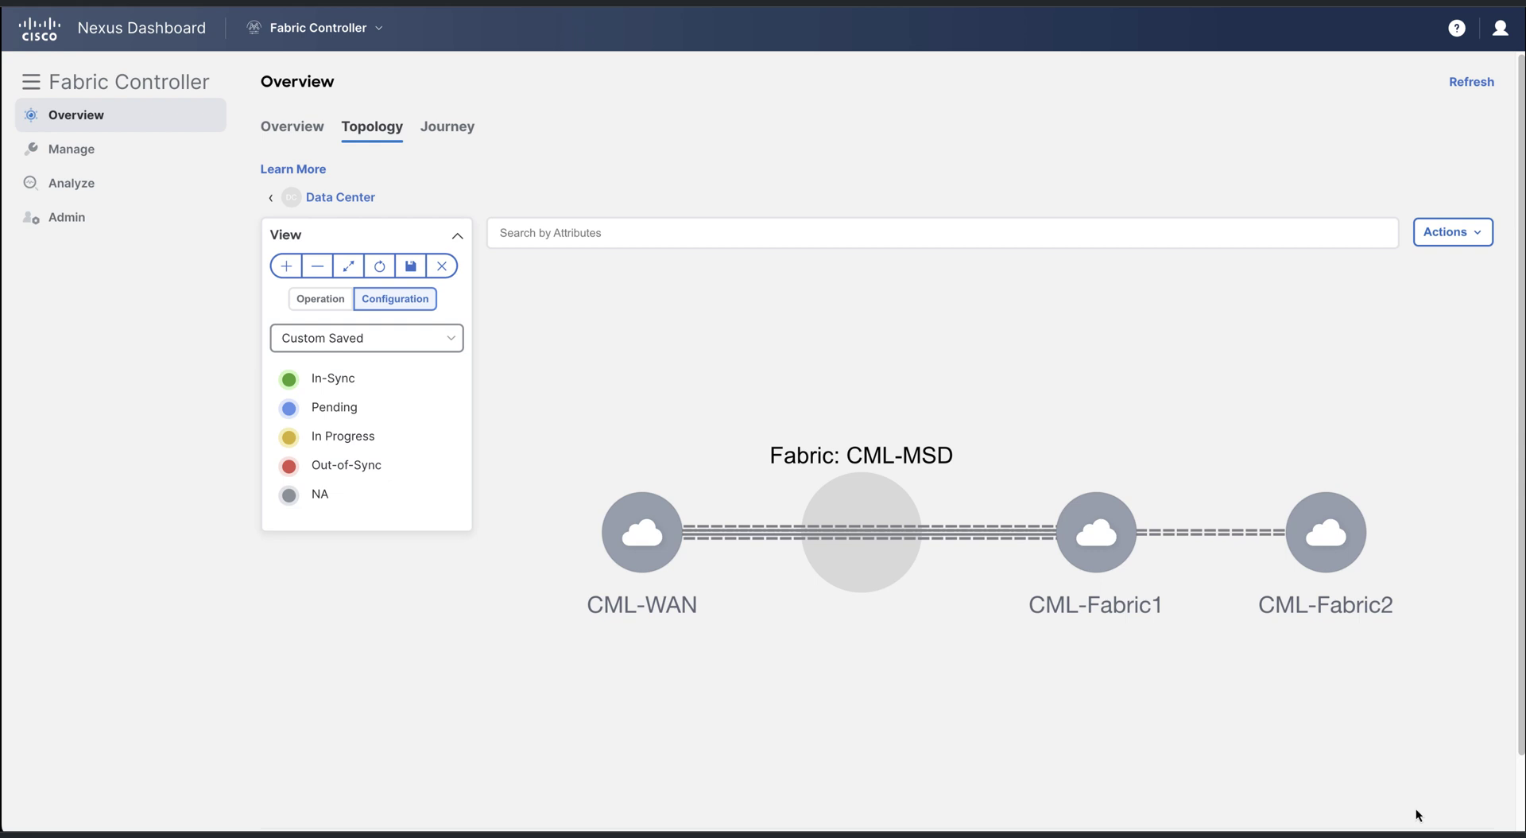
# Assign Core Router to all four CML-WAN switches, then move CML-MSD above the other fabrics
pyautogui.rightClick(656, 555)
pyautogui.click(706, 604)
pyautogui.click(130, 90)
pyautogui.click(55, 203)
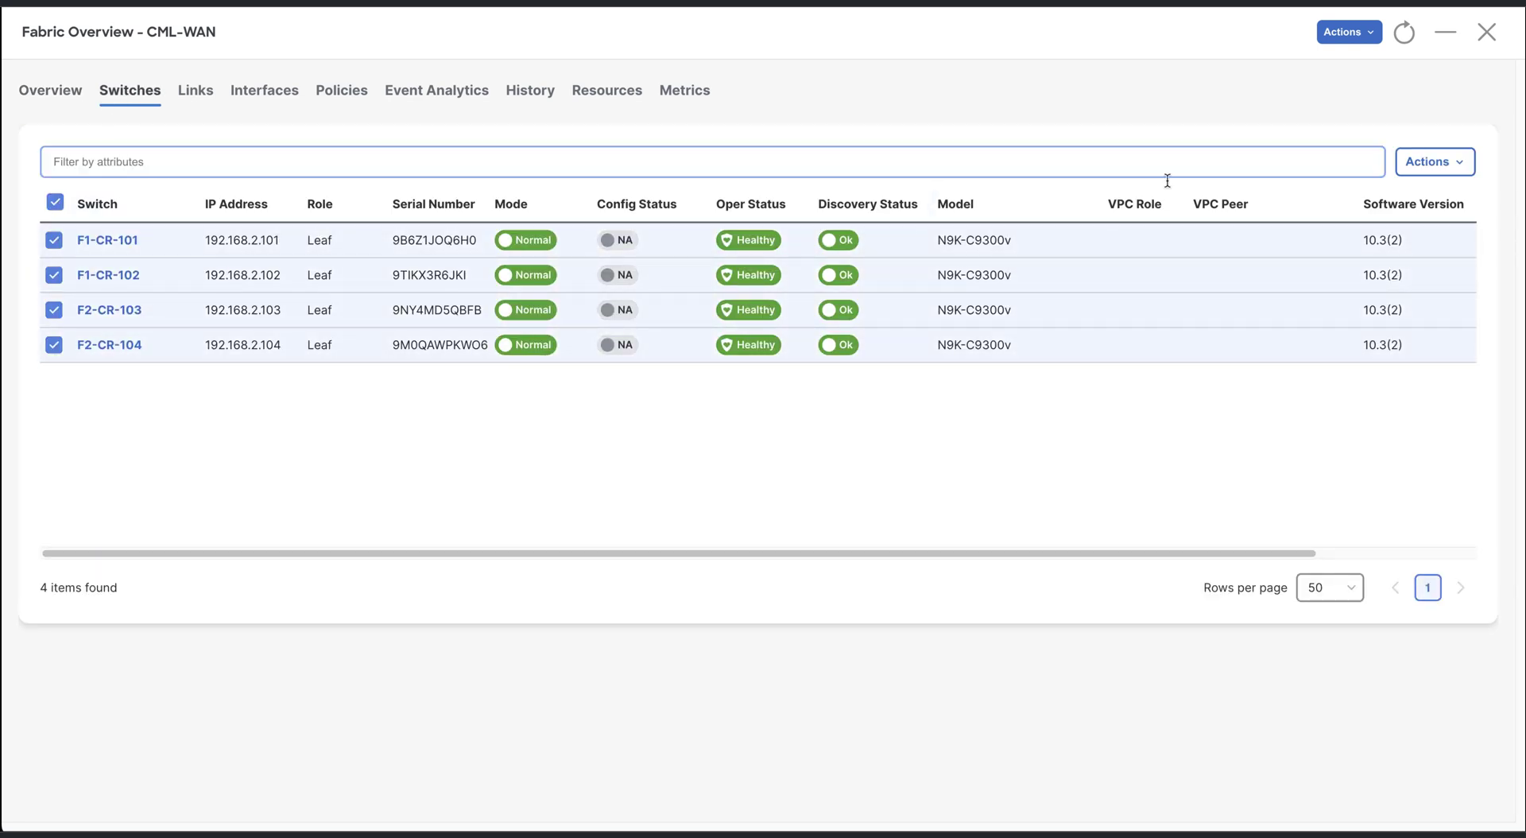
pyautogui.click(1424, 163)
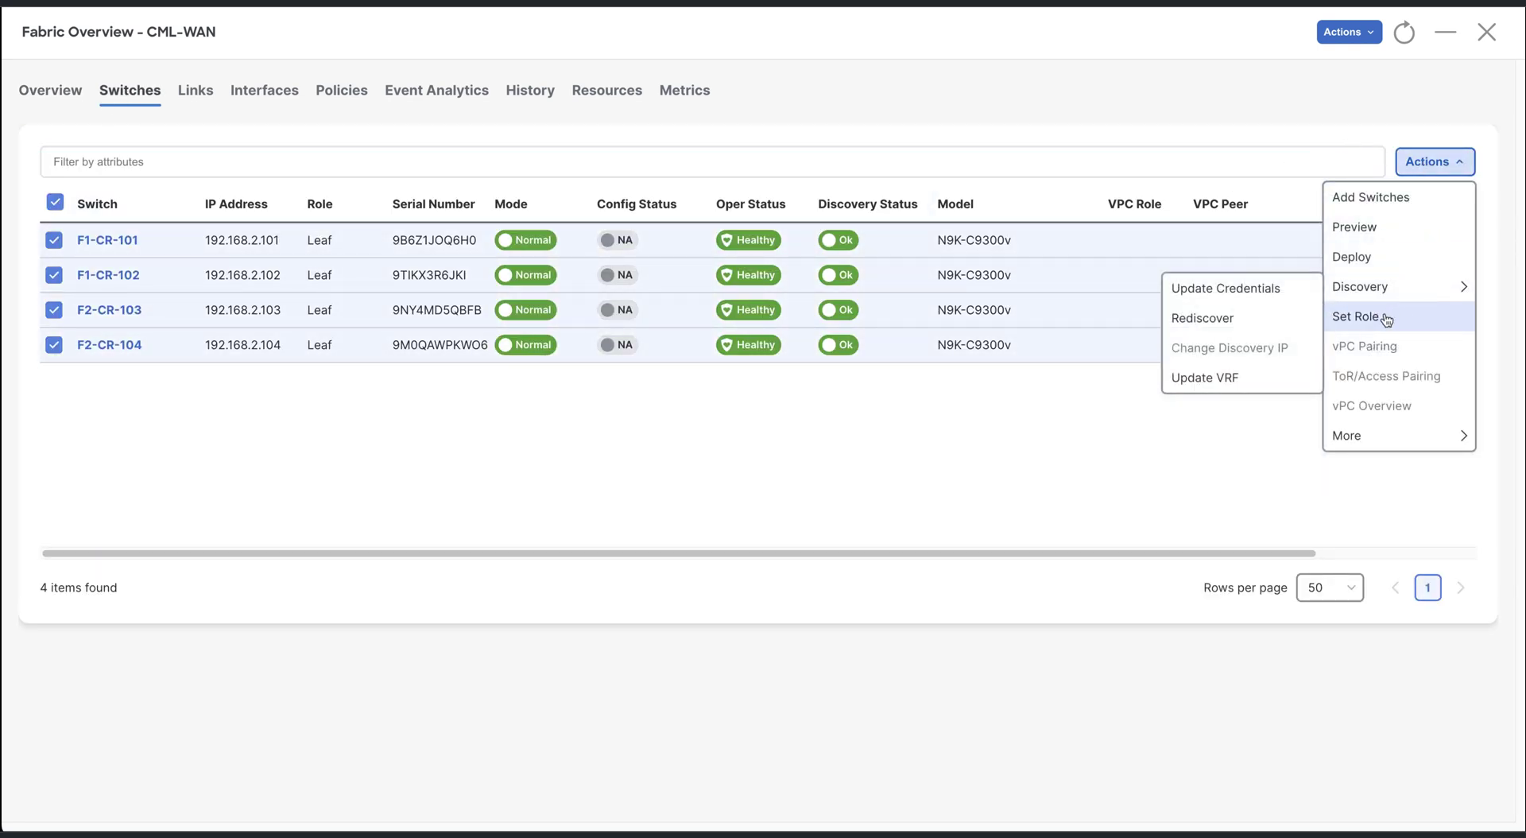
pyautogui.click(1361, 316)
pyautogui.scroll(-2, 901, 376)
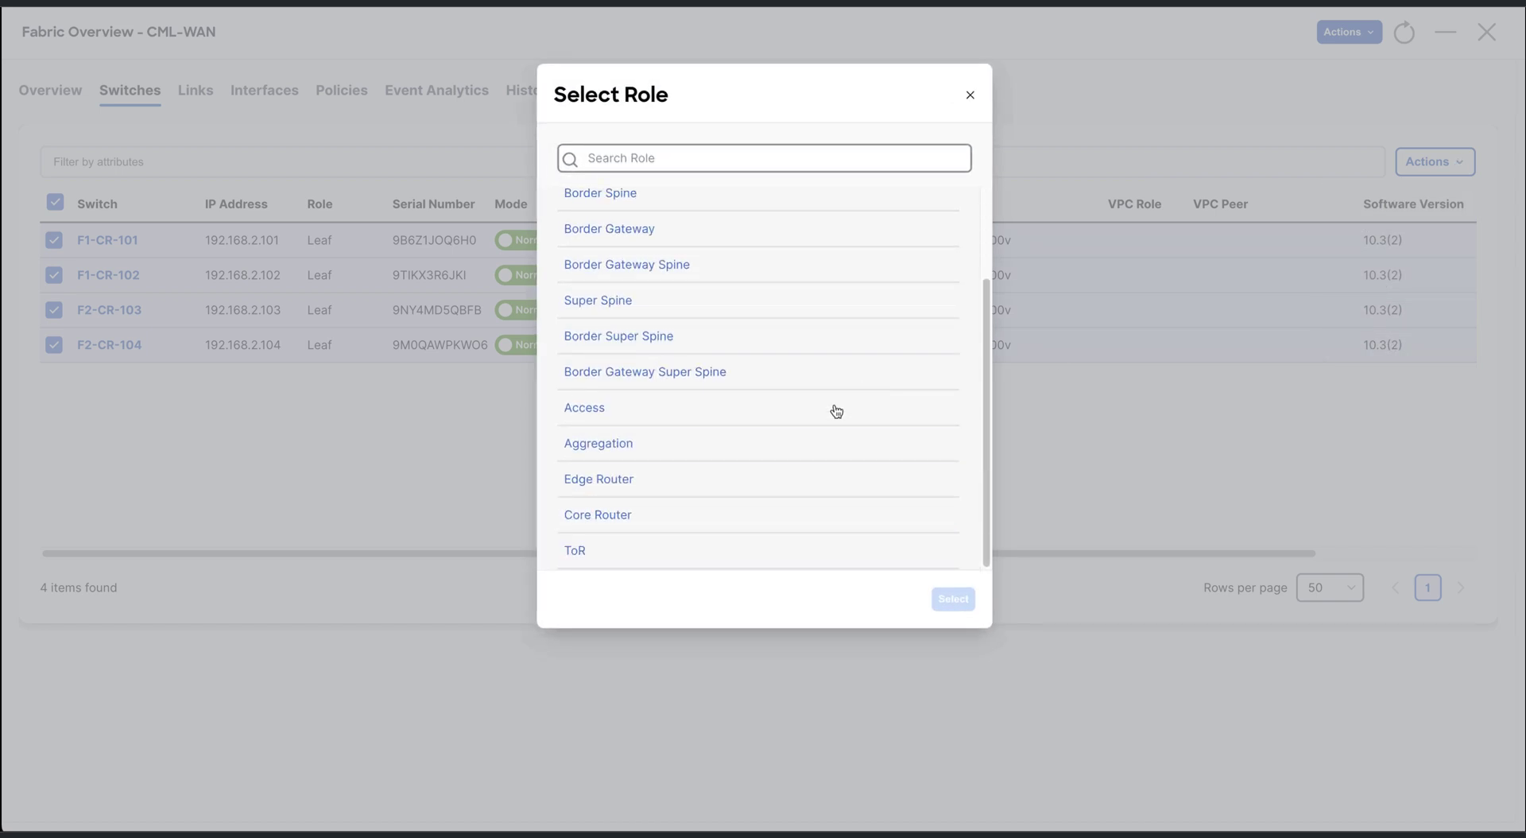
pyautogui.click(657, 517)
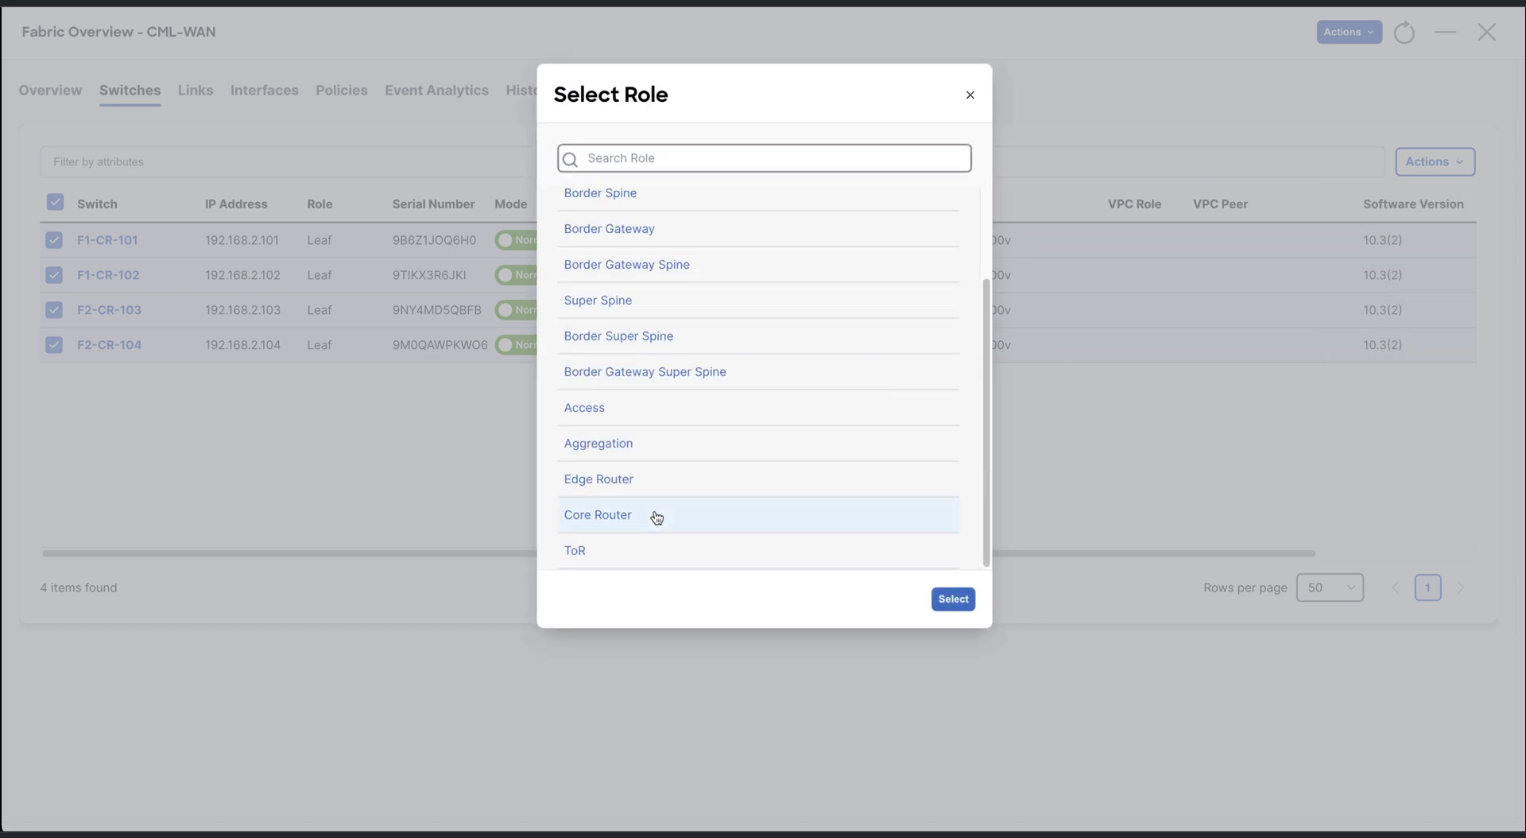
pyautogui.click(953, 600)
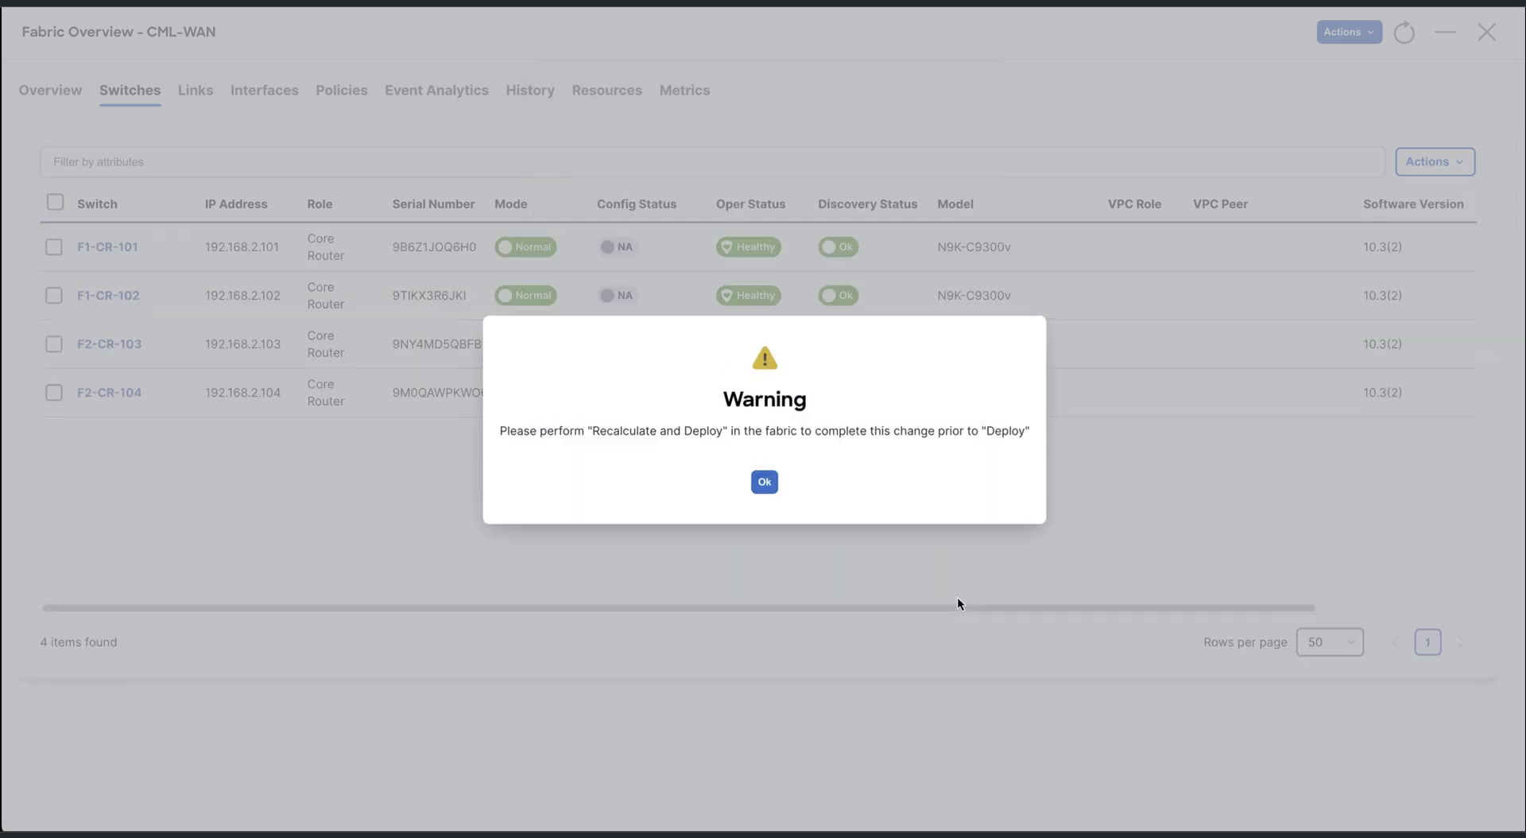
pyautogui.click(763, 482)
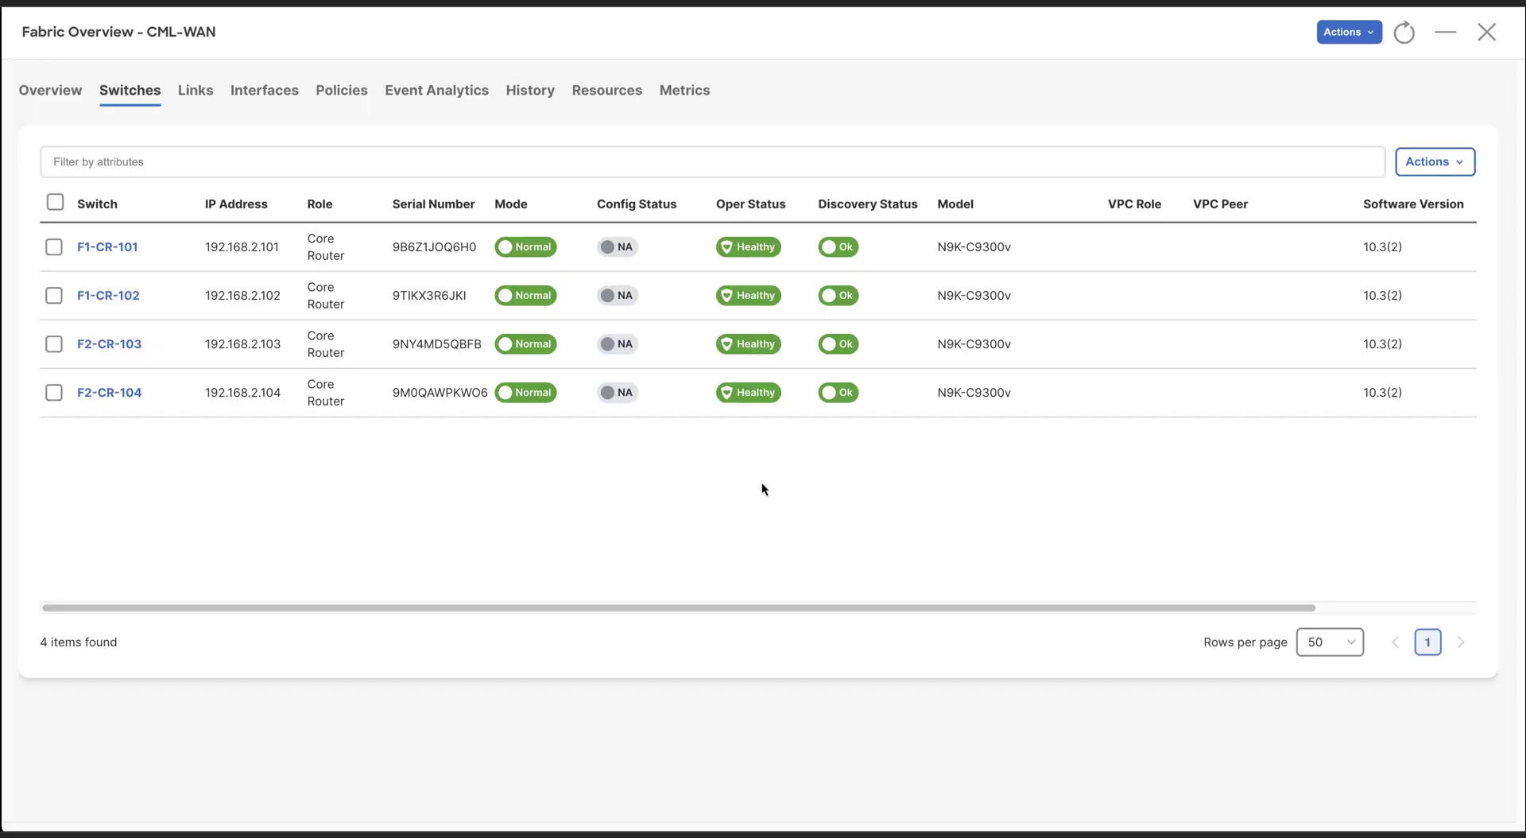
pyautogui.click(1487, 32)
pyautogui.moveTo(847, 489); pyautogui.dragTo(890, 345)
# Recalculate and deploy CML-Fabric1, pushing pending config to its two border gateways
pyautogui.rightClick(1094, 554)
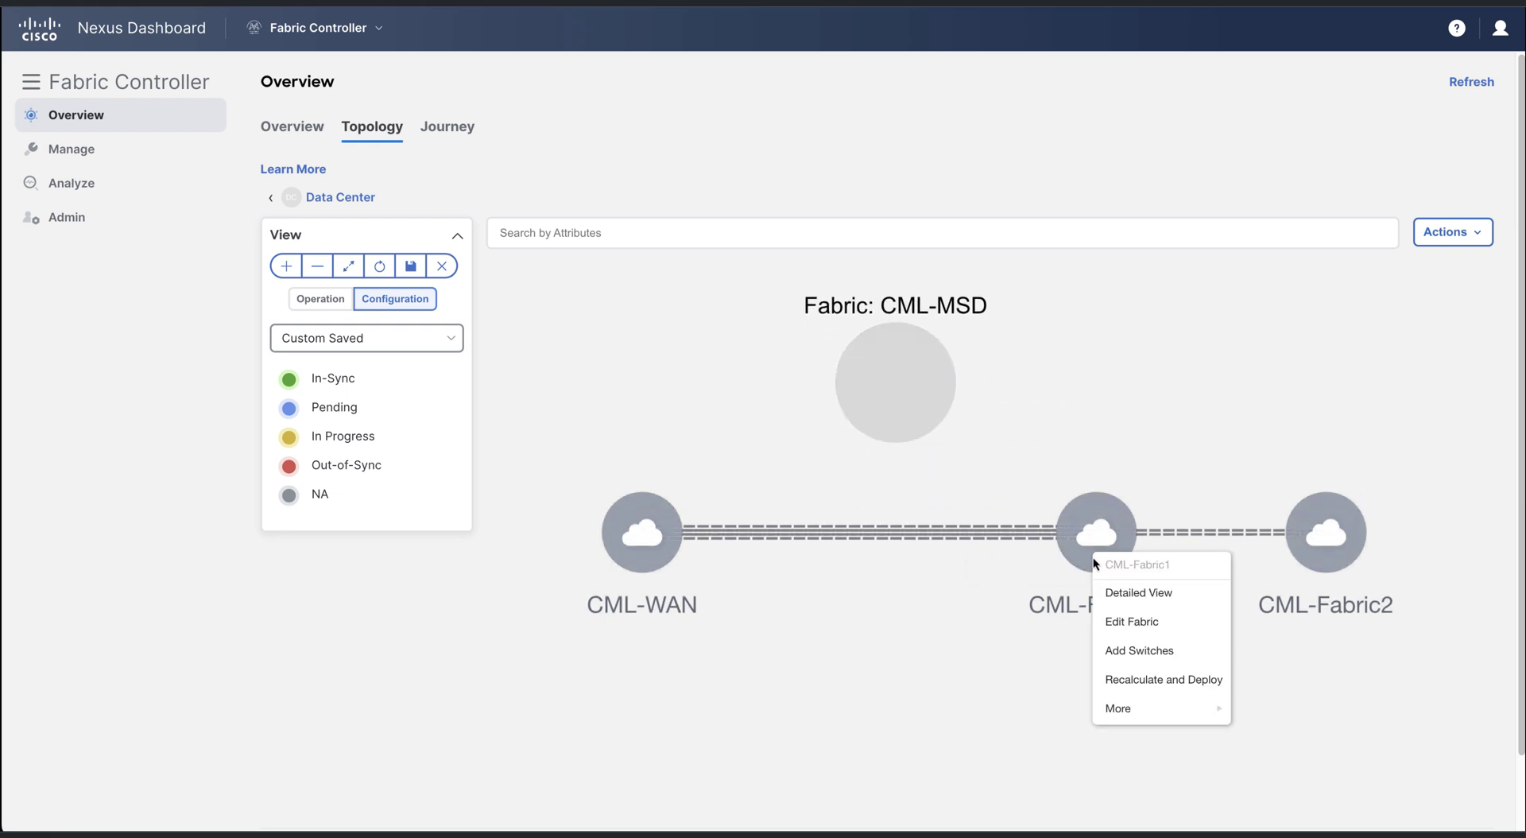
pyautogui.click(1185, 680)
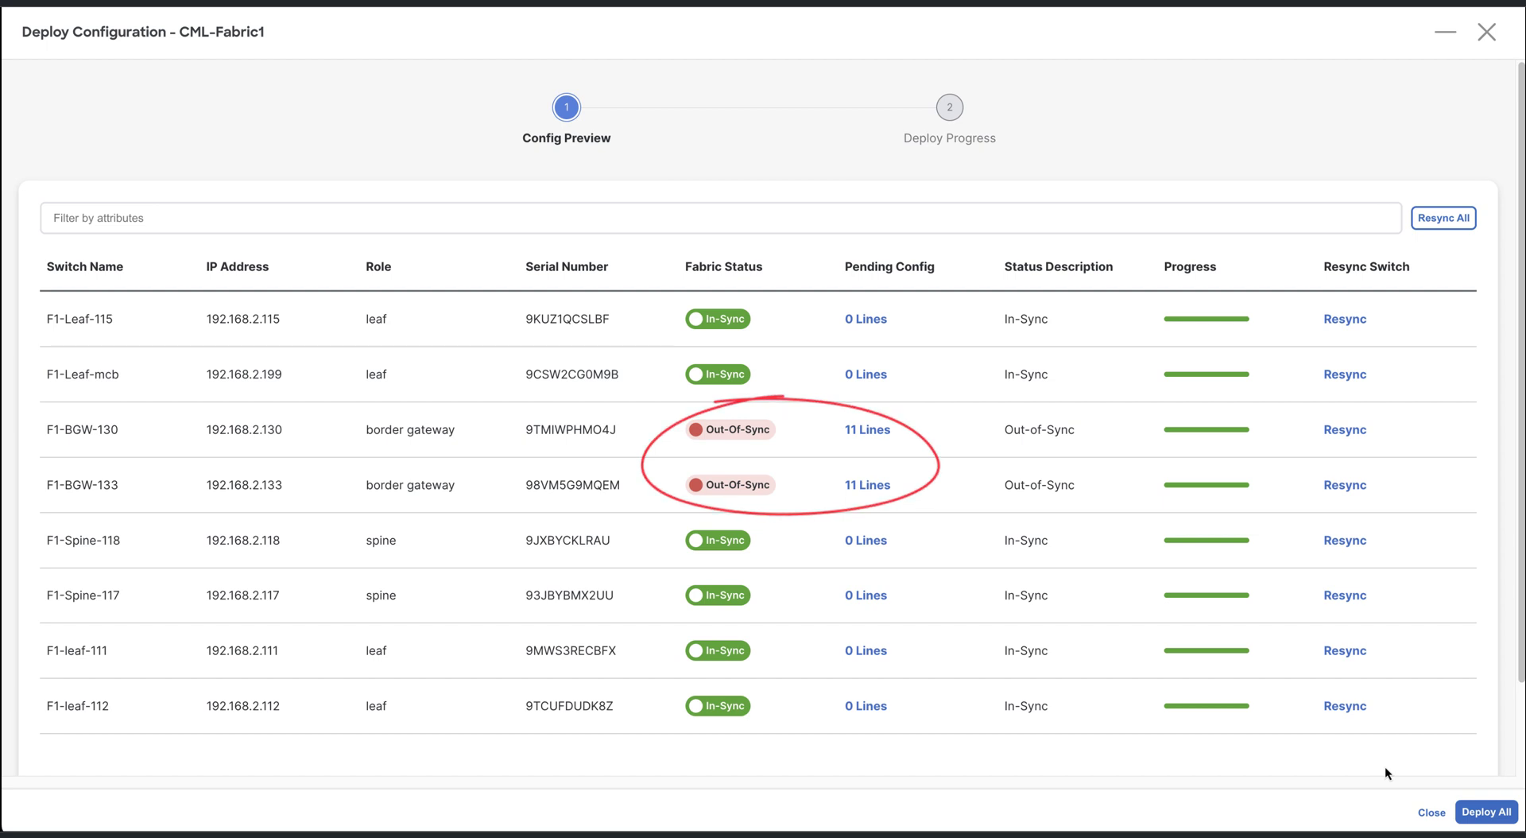
pyautogui.click(1484, 819)
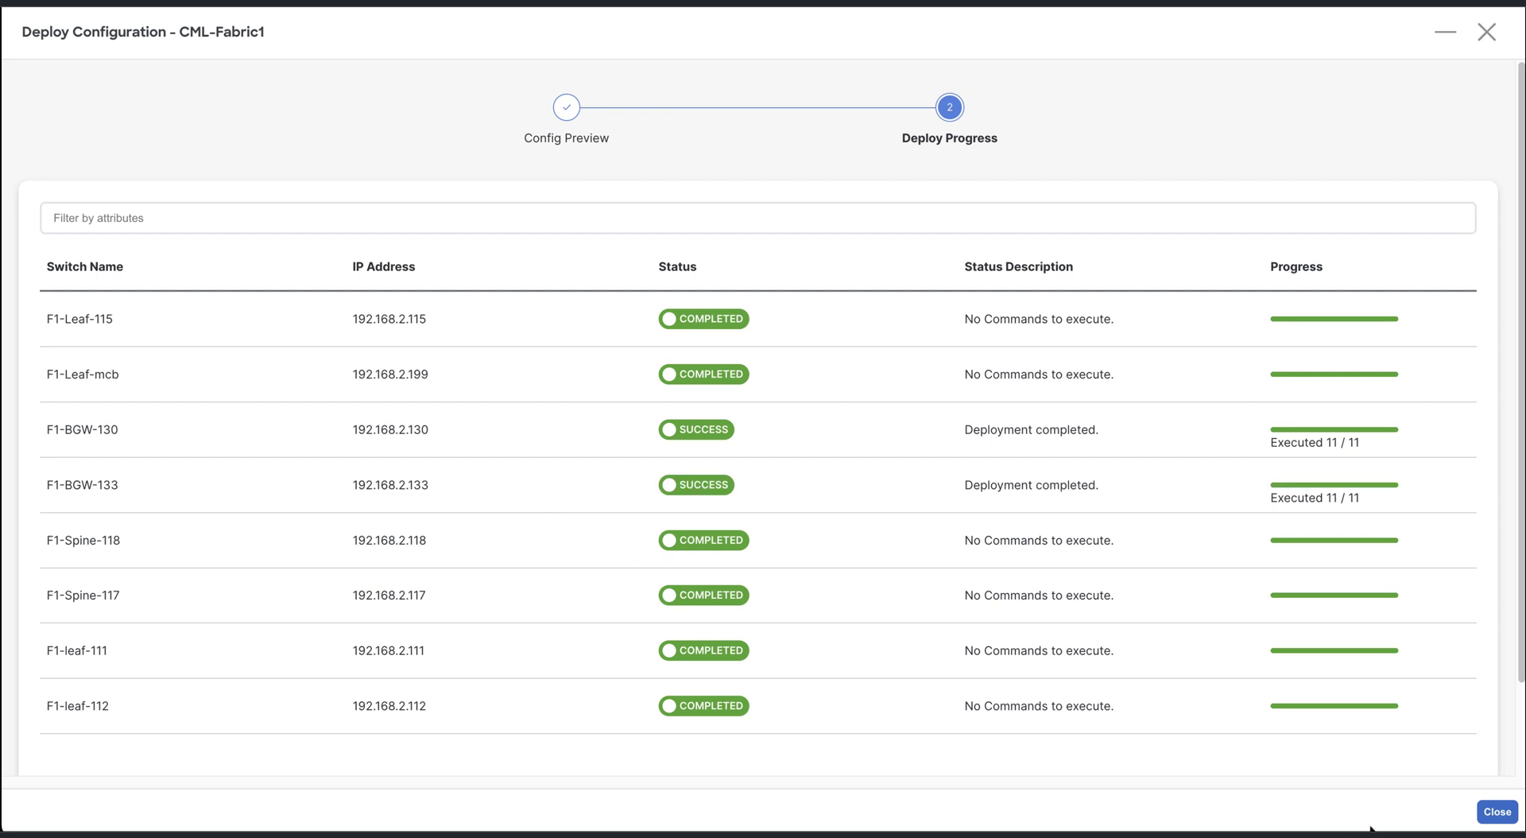
pyautogui.click(1500, 817)
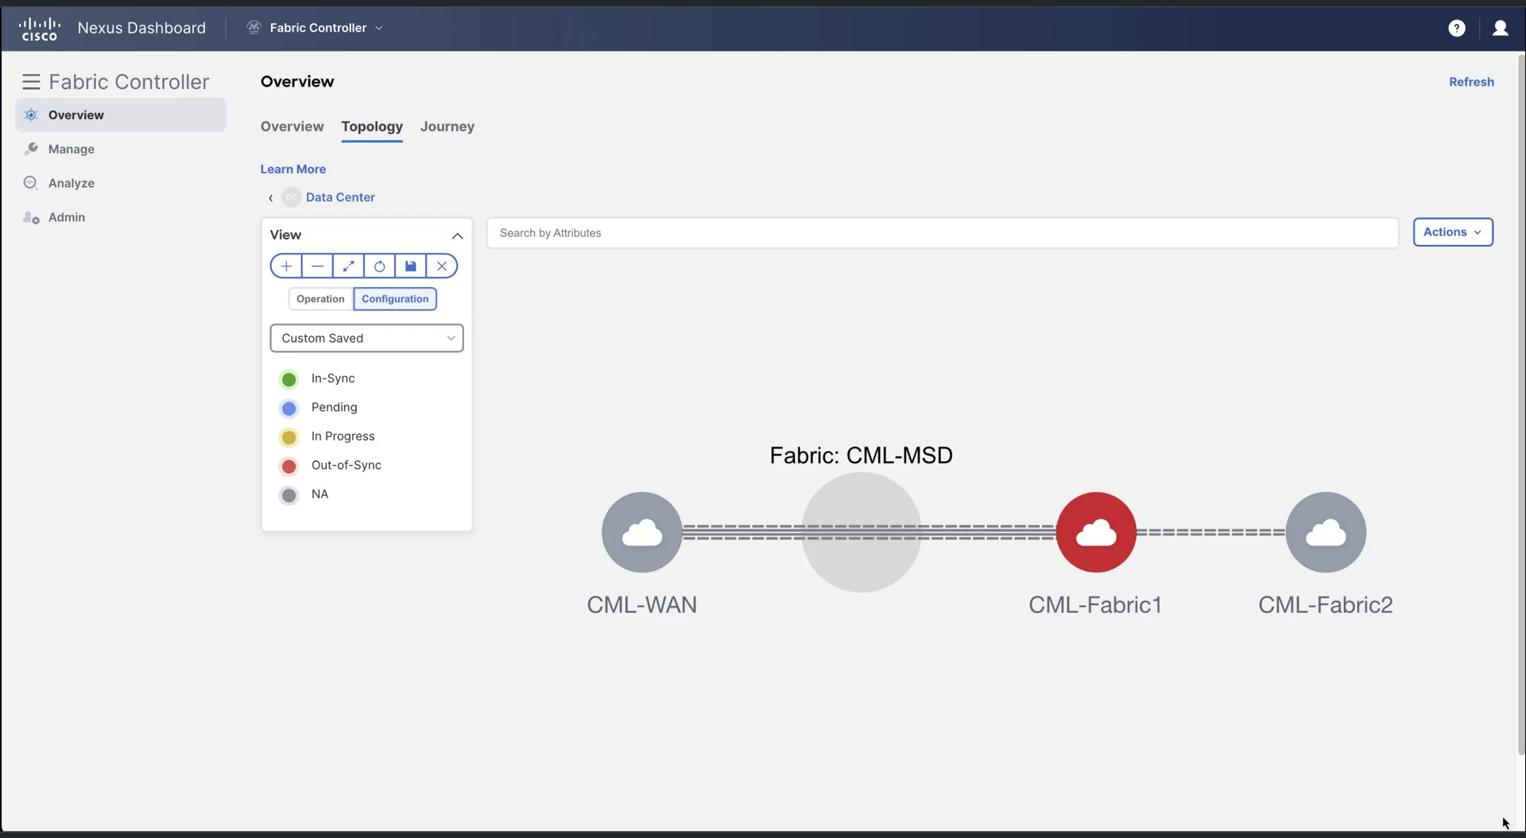
# Recalculate and deploy CML-Fabric2, pushing pending config to all its switches
pyautogui.rightClick(1337, 555)
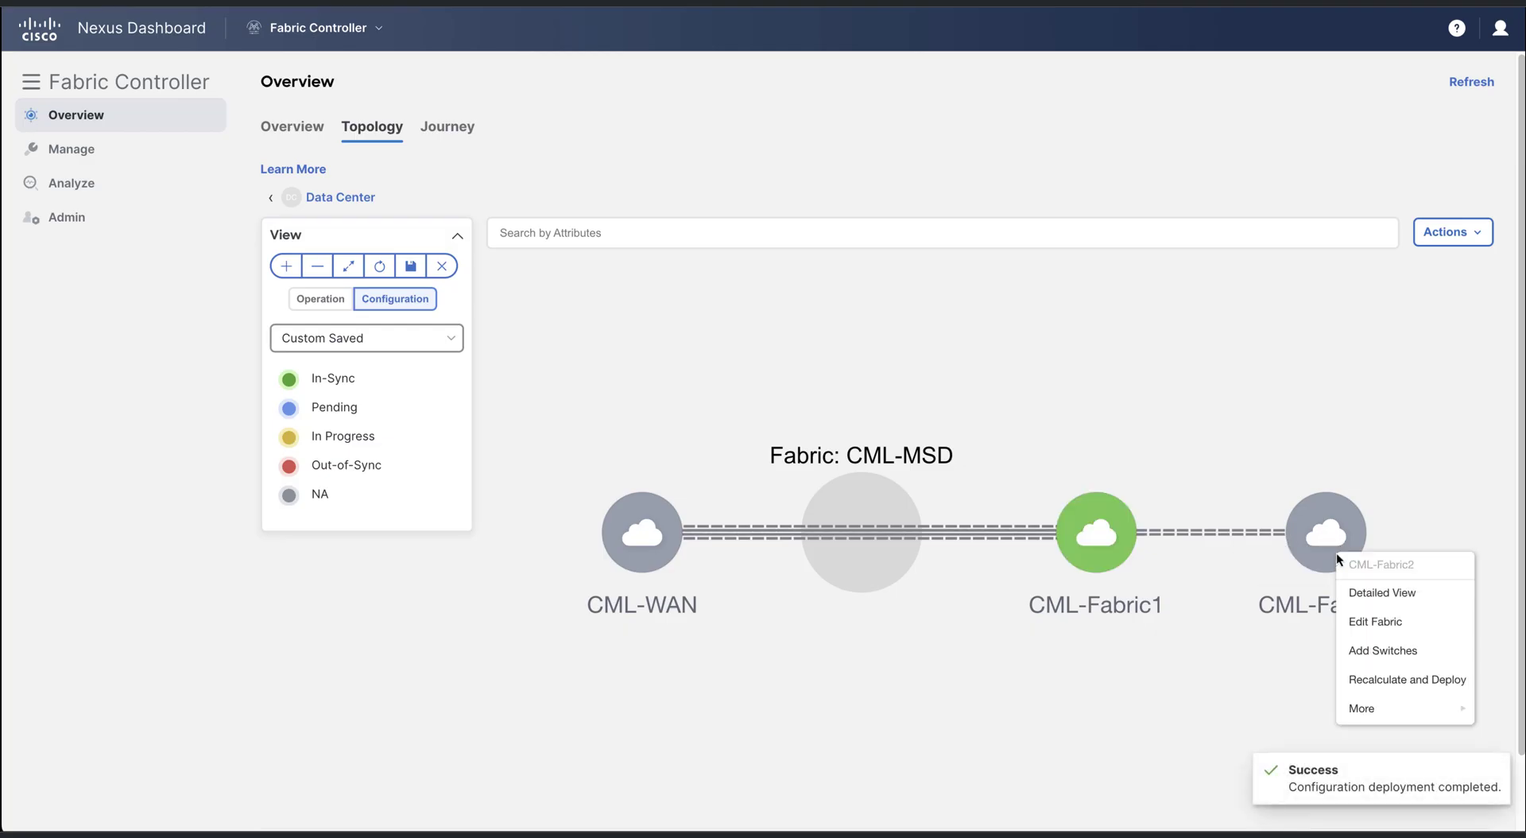
pyautogui.click(1405, 679)
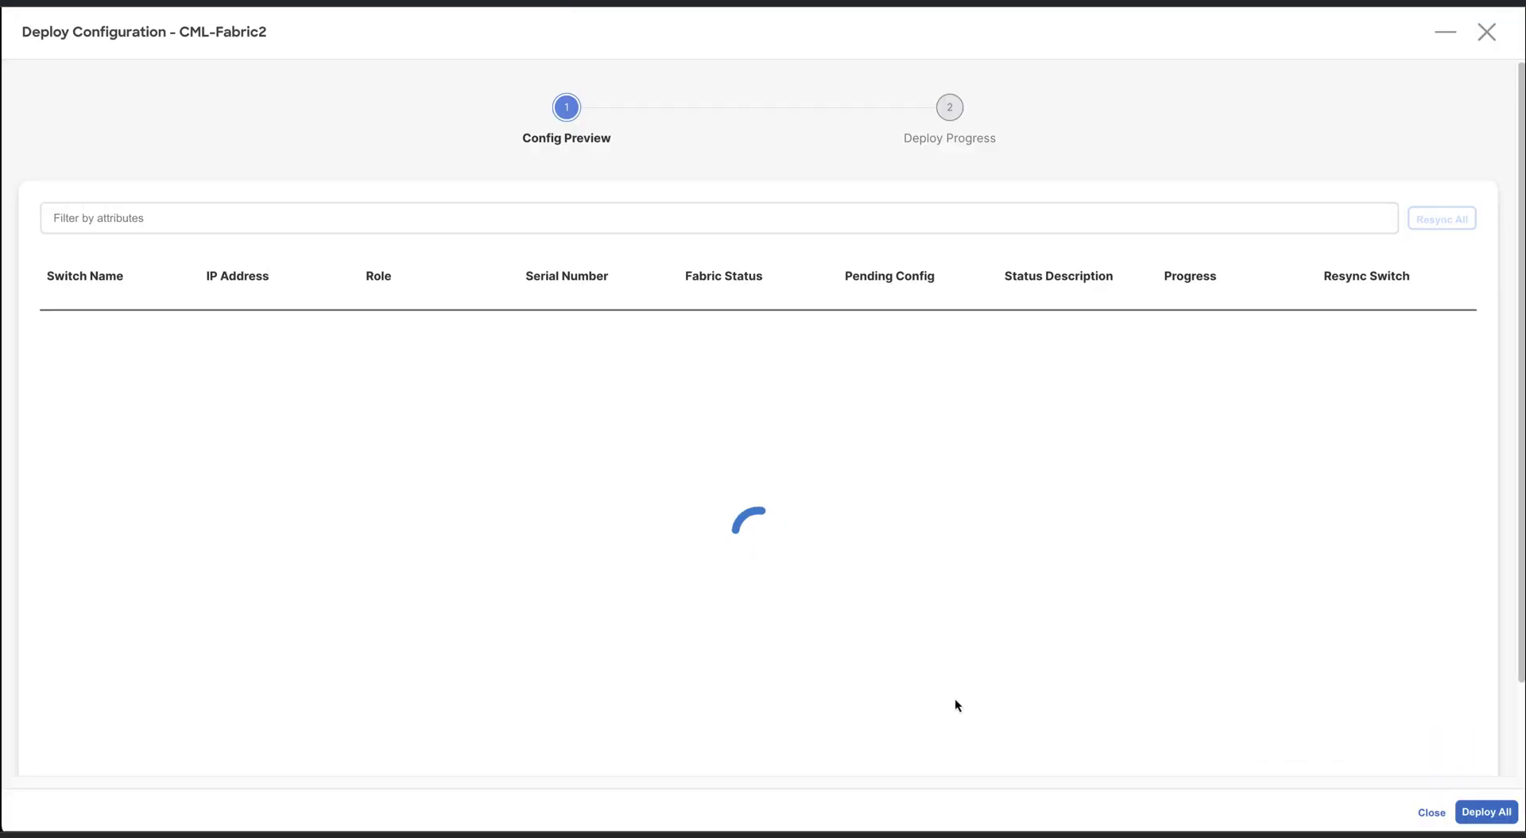
pyautogui.click(1491, 814)
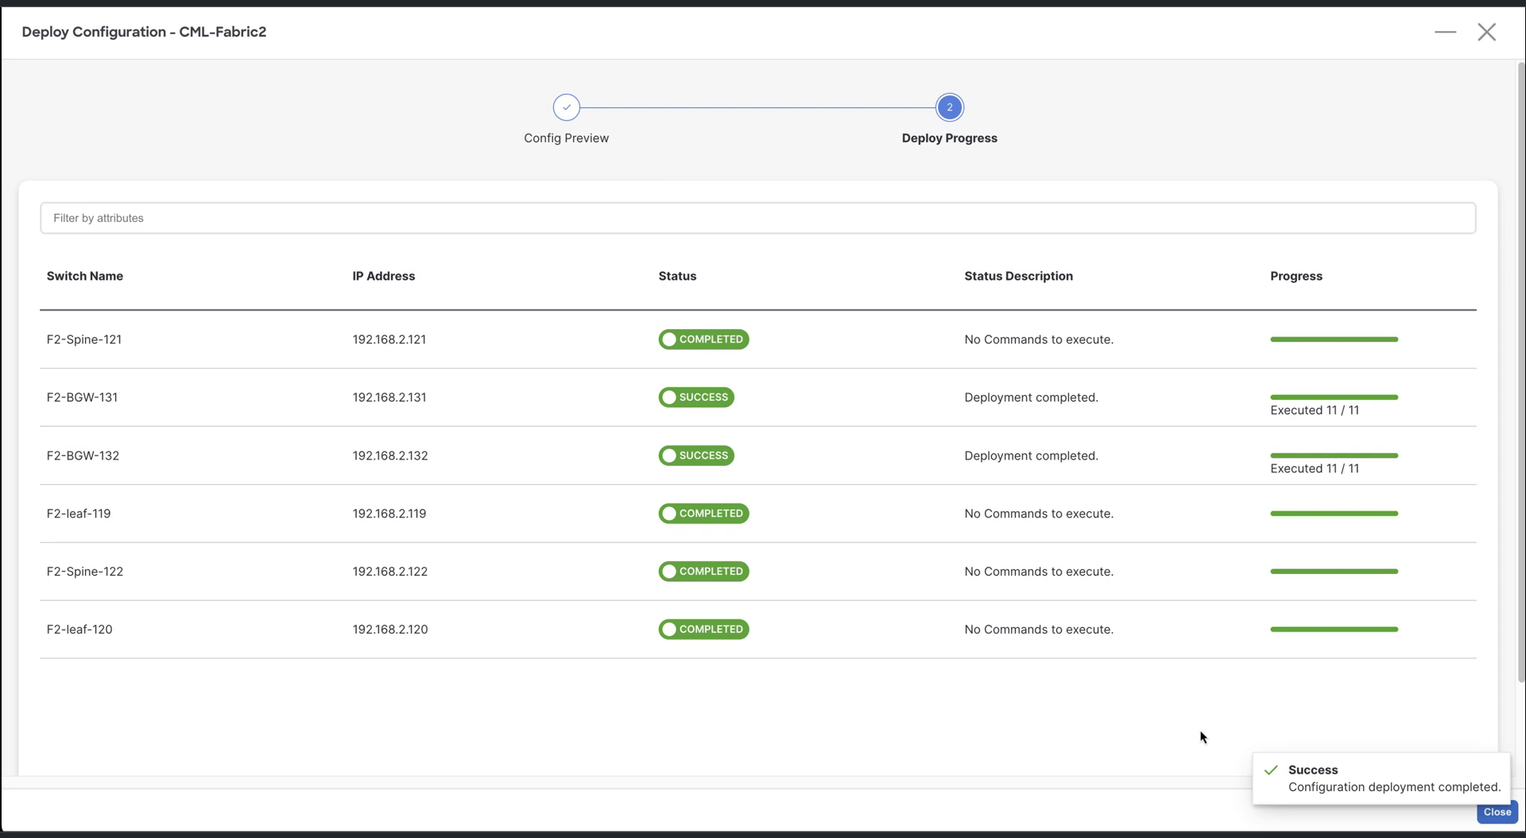
pyautogui.click(1495, 813)
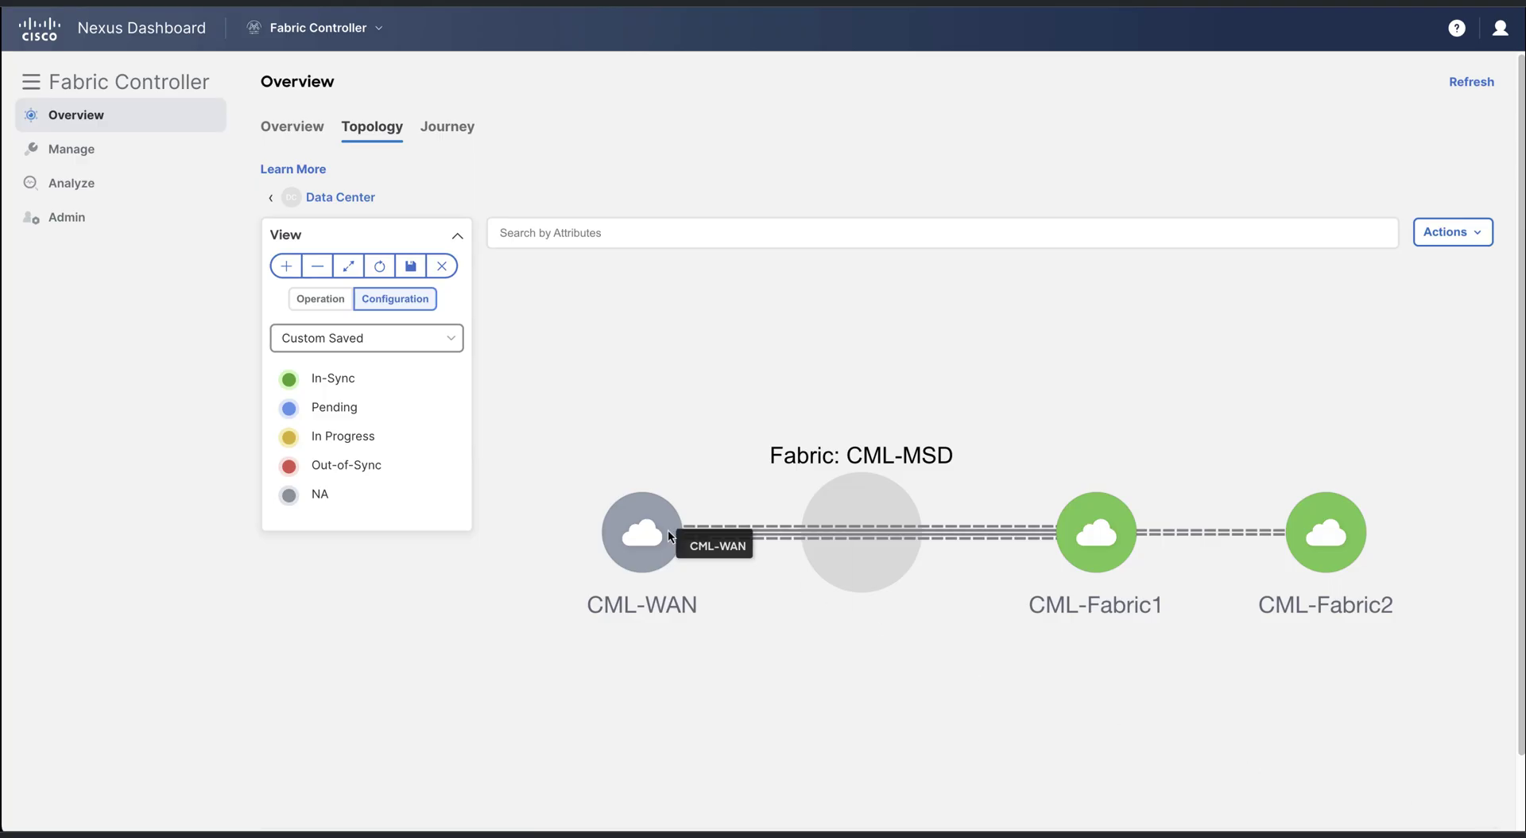
# Recalculate CML-WAN and confirm its four core routers are already in sync
pyautogui.rightClick(620, 508)
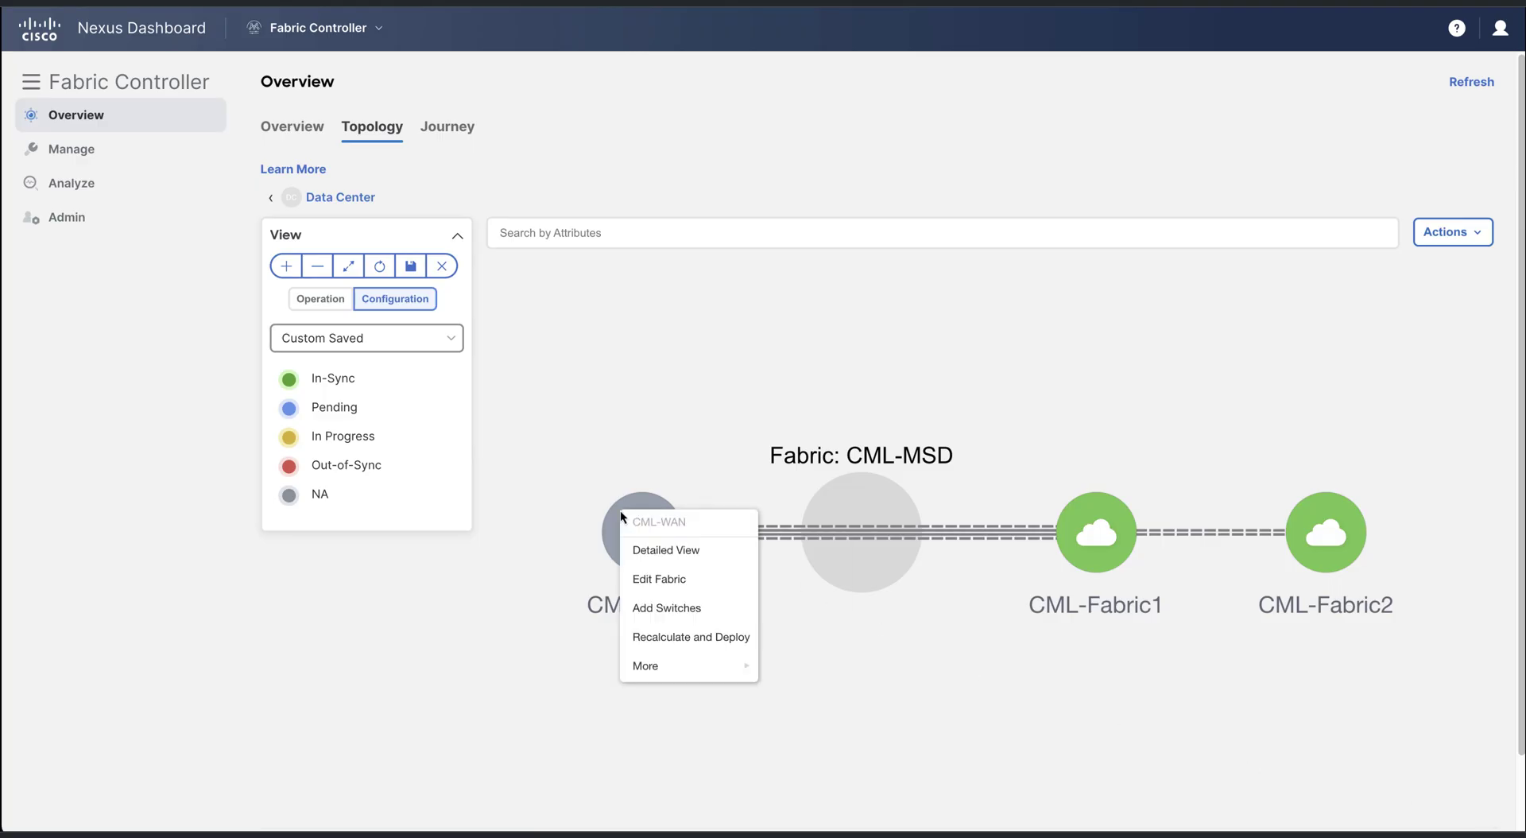
pyautogui.click(704, 638)
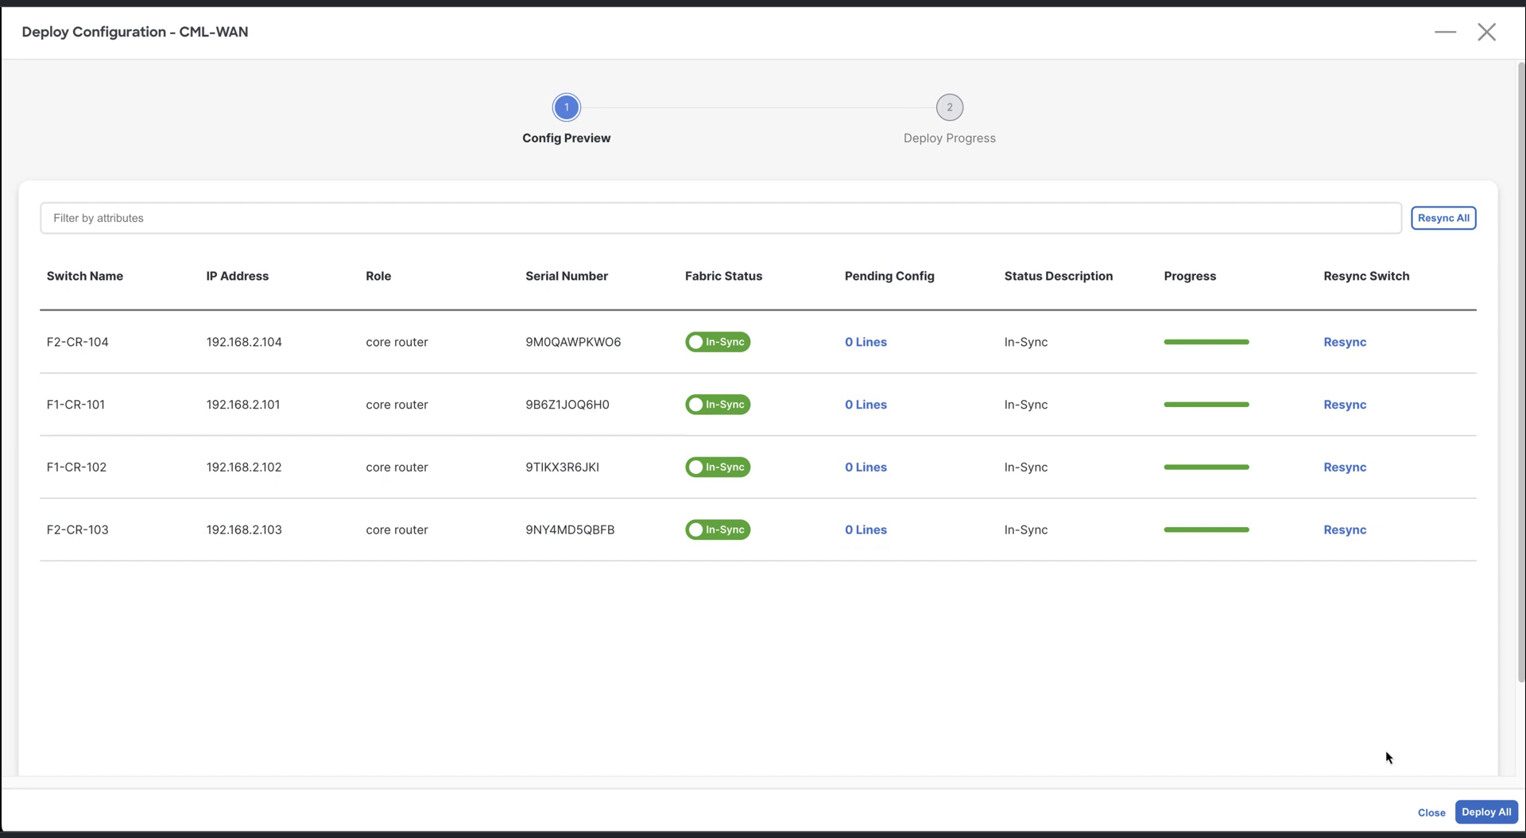
pyautogui.click(1431, 812)
pyautogui.rightClick(875, 496)
# Add CML-Fabric1 and CML-Fabric2 as child fabrics of CML-MSD
pyautogui.click(945, 607)
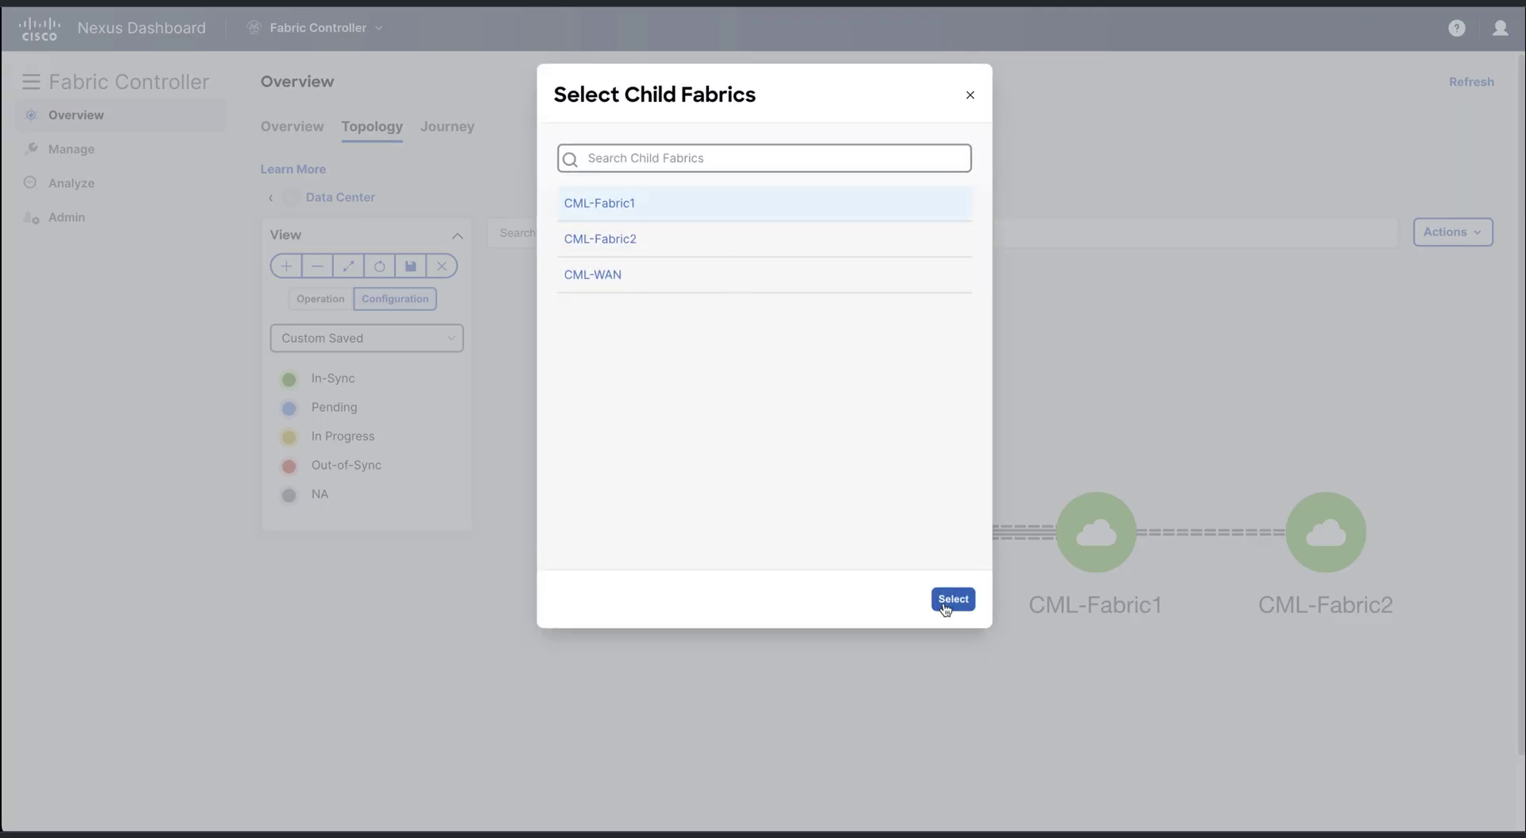
pyautogui.click(941, 603)
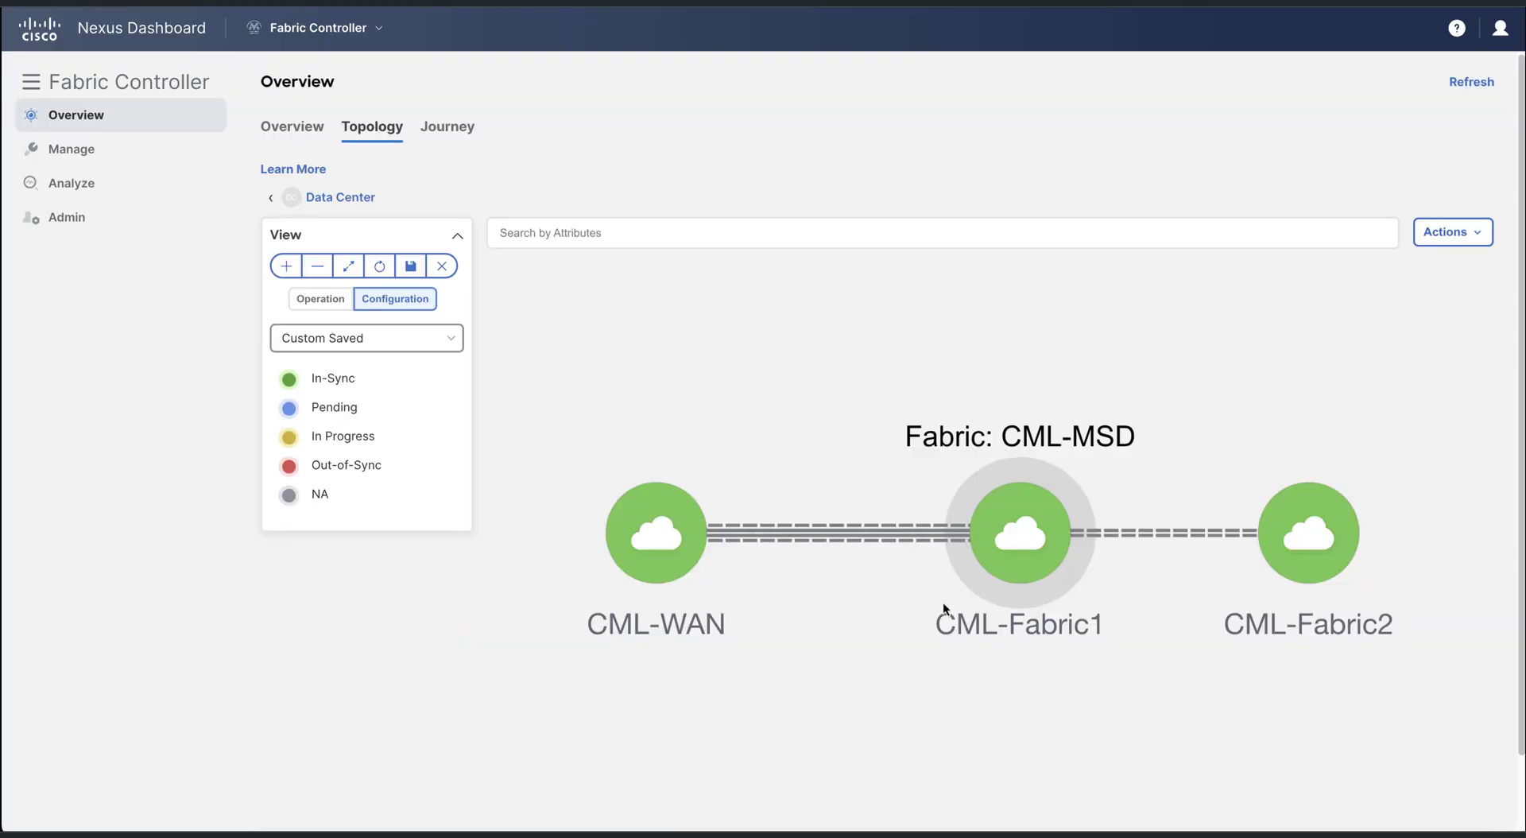
pyautogui.rightClick(1063, 575)
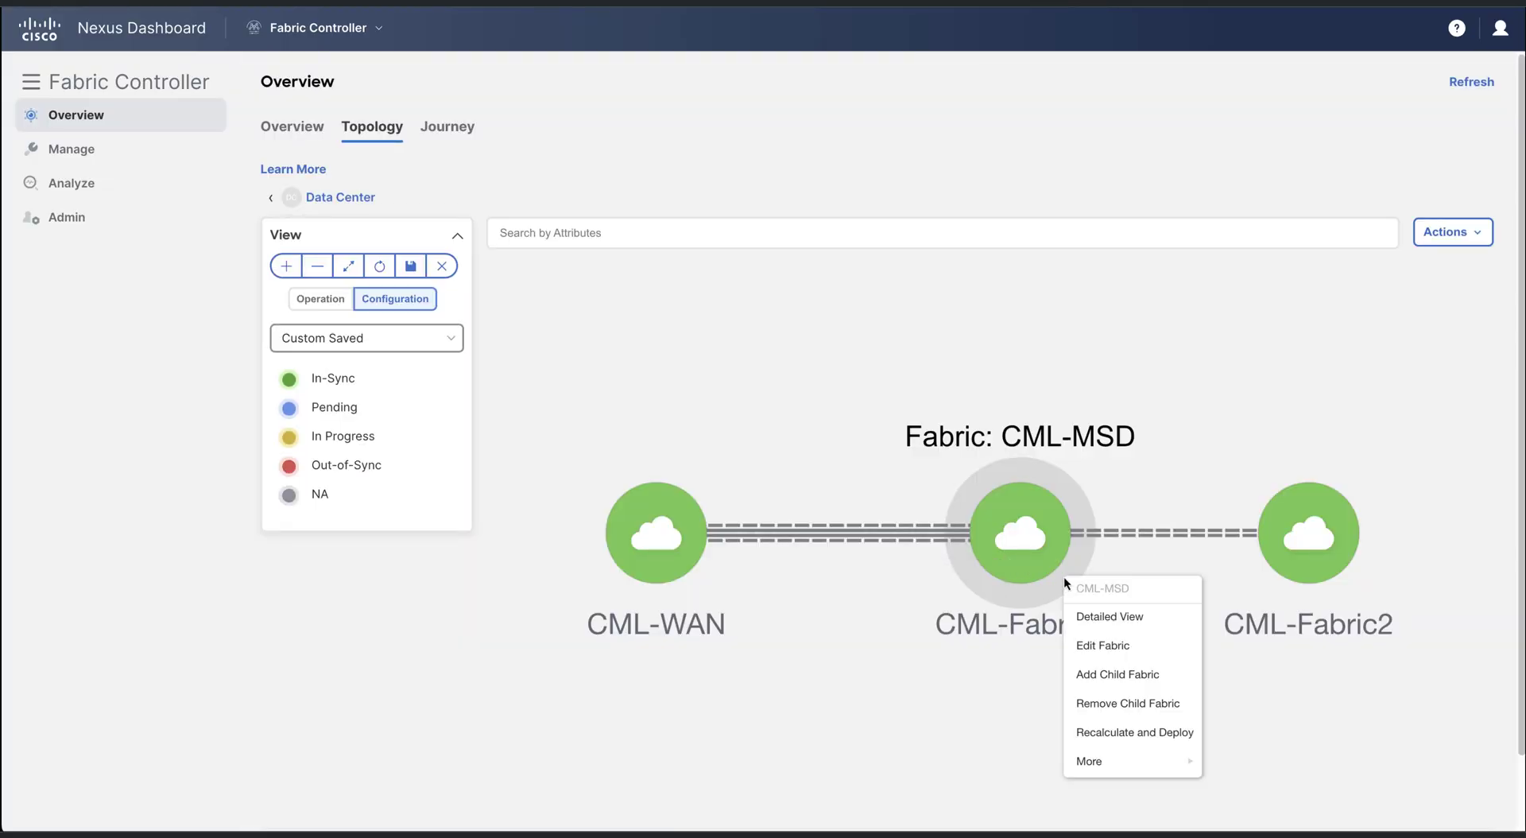
pyautogui.click(1151, 674)
pyautogui.click(679, 205)
pyautogui.click(950, 601)
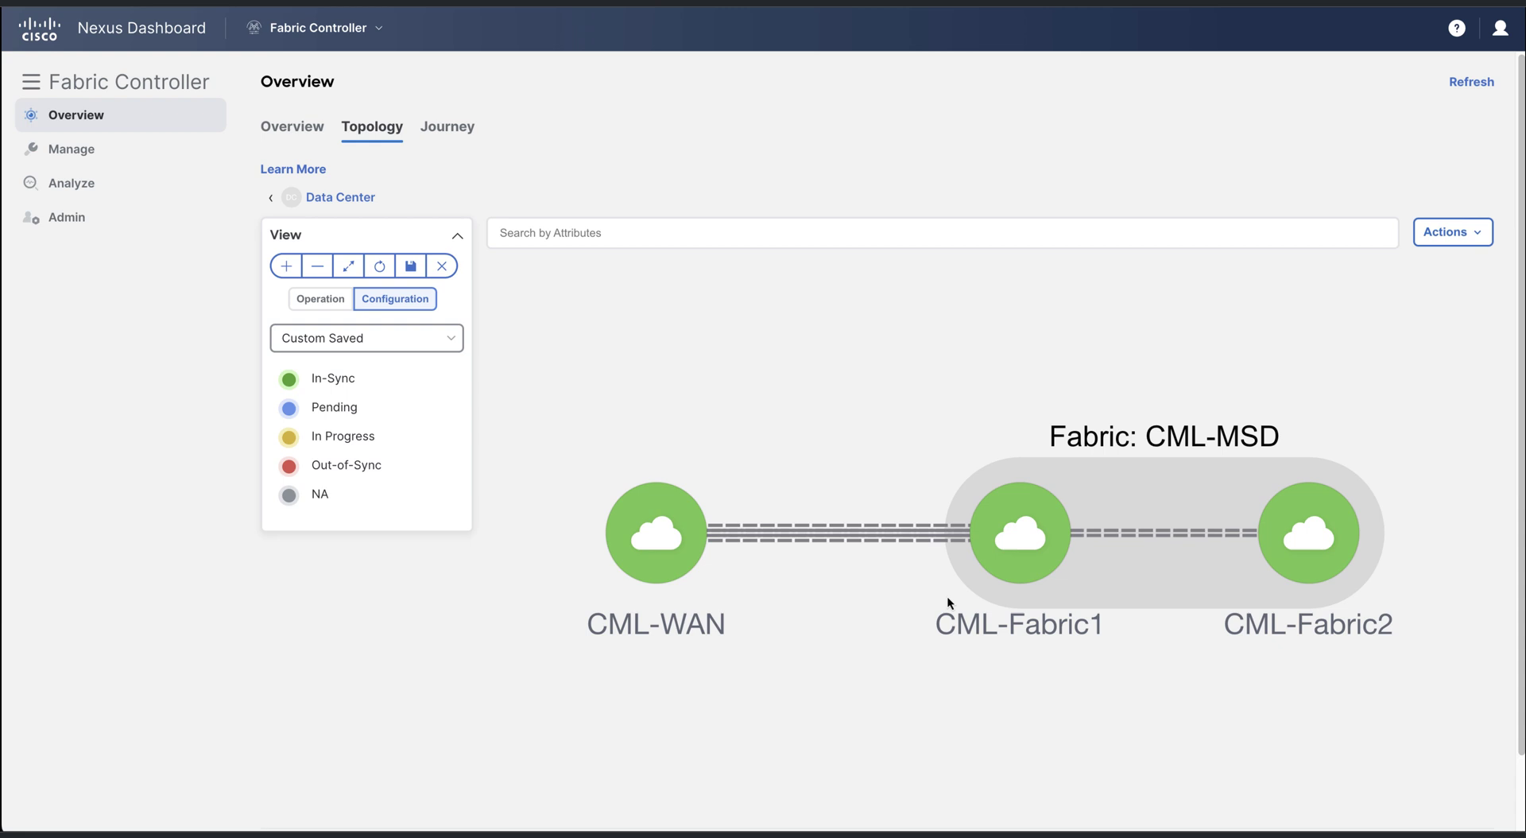
# Add CML-WAN as CML-MSD's third child fabric and drag it to the top
pyautogui.rightClick(1098, 564)
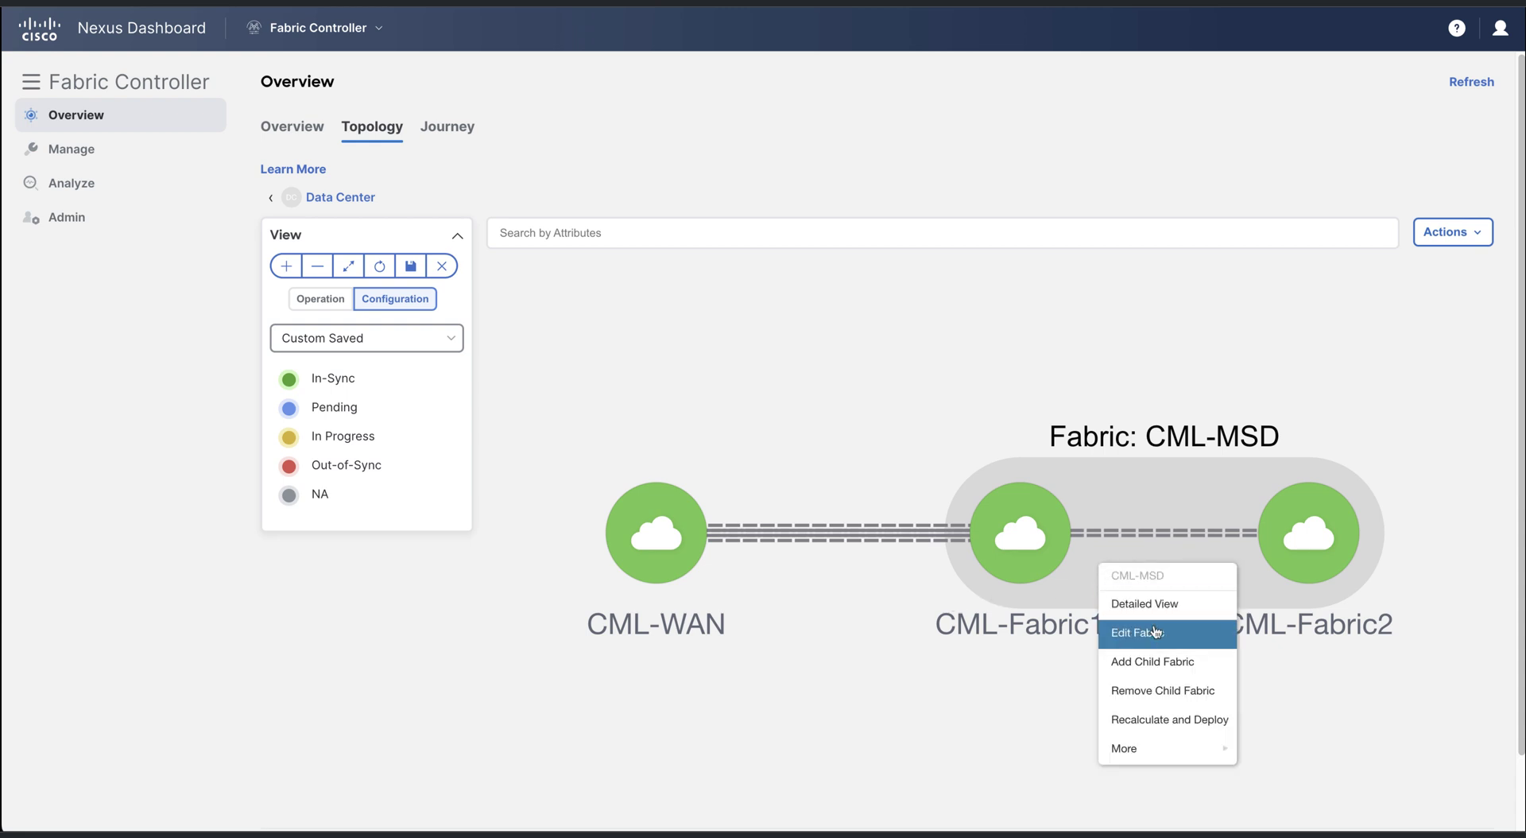
pyautogui.click(1166, 658)
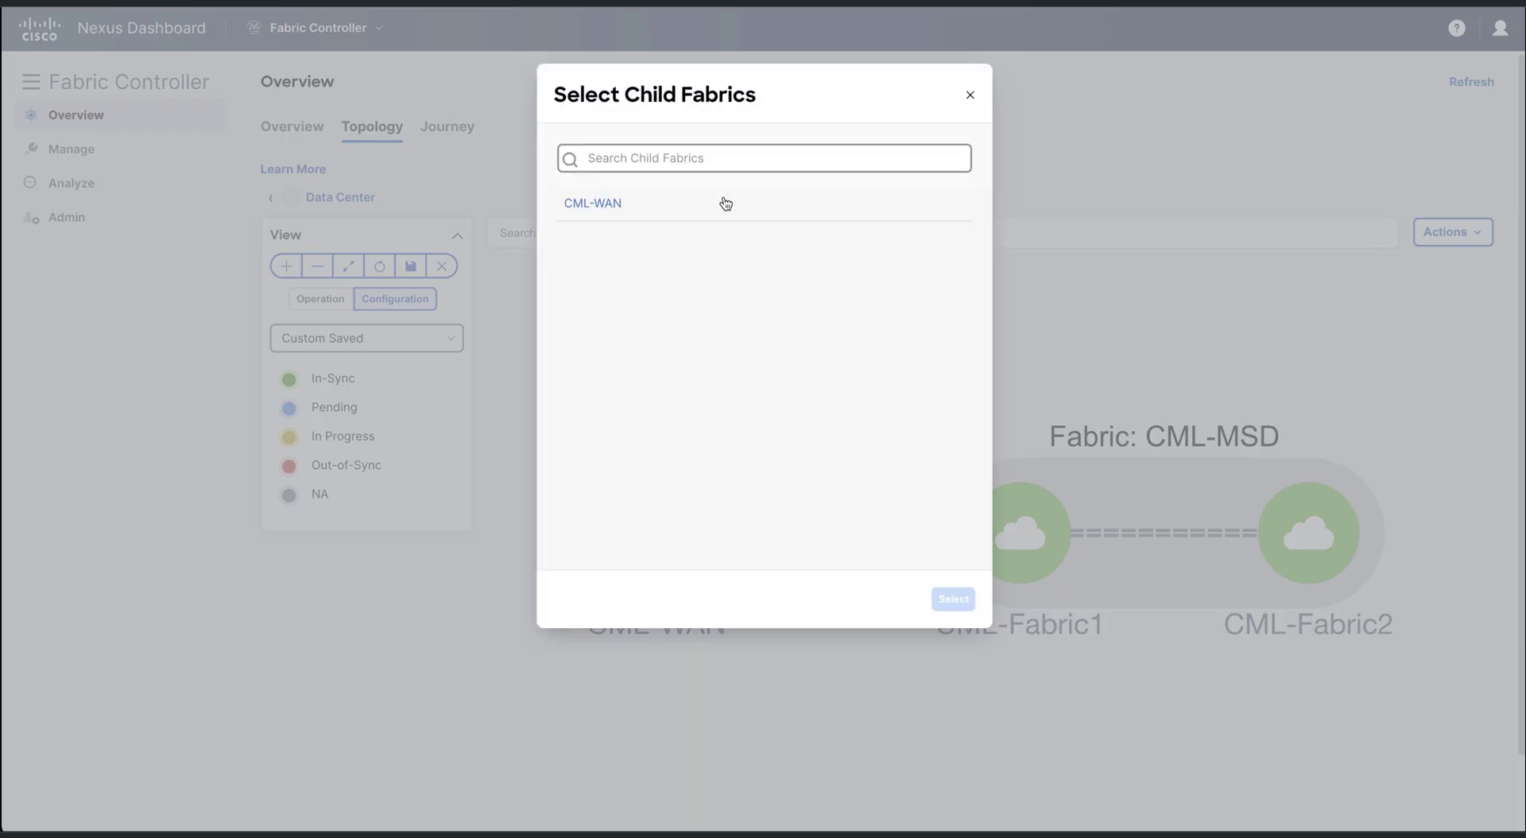
pyautogui.click(723, 203)
pyautogui.click(953, 599)
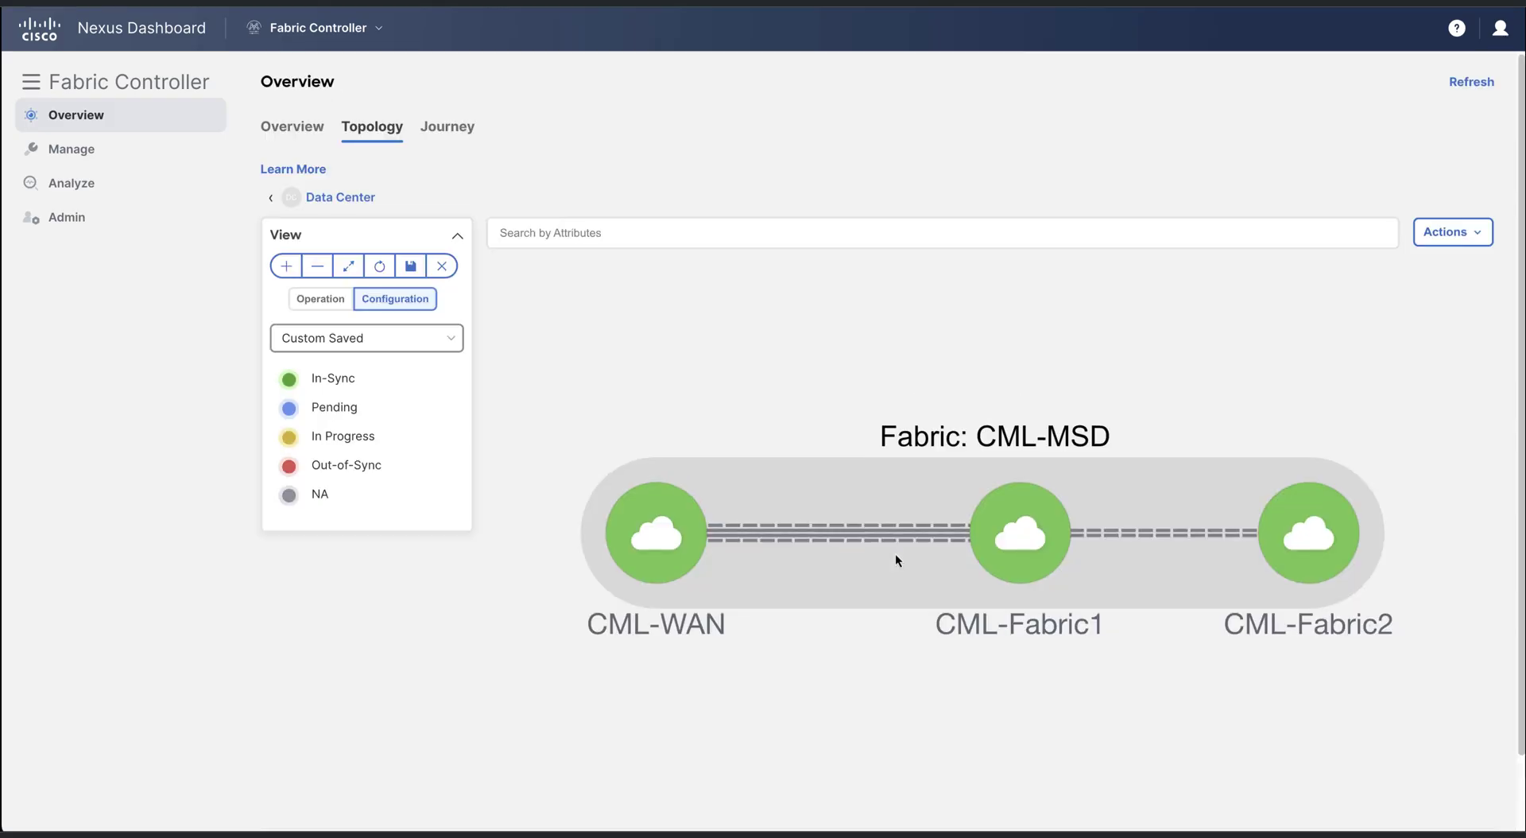
pyautogui.moveTo(660, 525); pyautogui.dragTo(1147, 354)
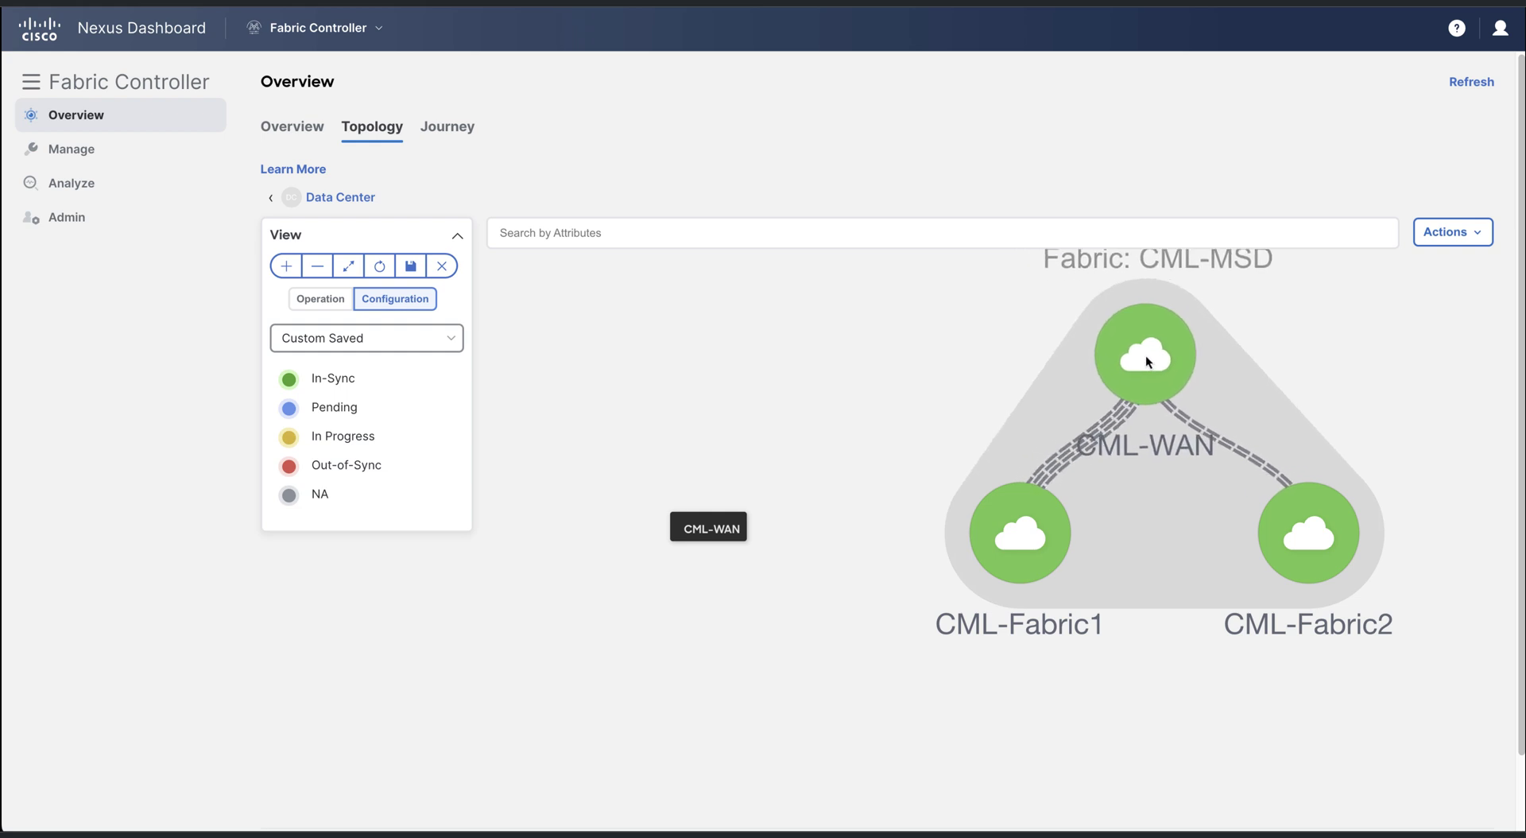
# Save the fabric layout, then in CML-MSD place Fabric1 left, Fabric2 right, WAN lower-left
pyautogui.click(410, 265)
pyautogui.doubleClick(1140, 511)
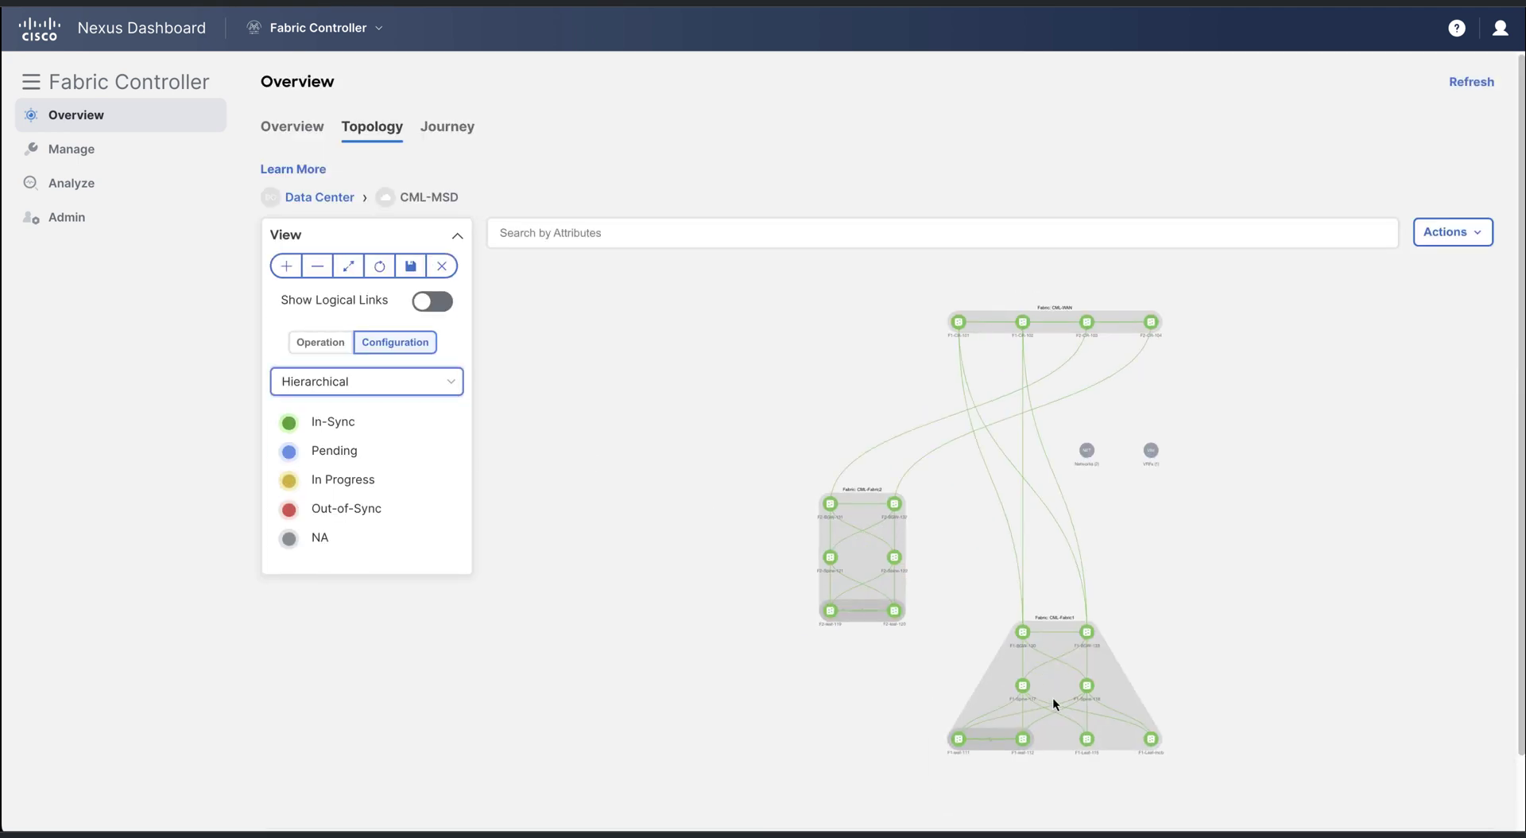
pyautogui.moveTo(1056, 702); pyautogui.dragTo(797, 691)
pyautogui.moveTo(880, 567); pyautogui.dragTo(1197, 676)
pyautogui.moveTo(1088, 326); pyautogui.dragTo(913, 498)
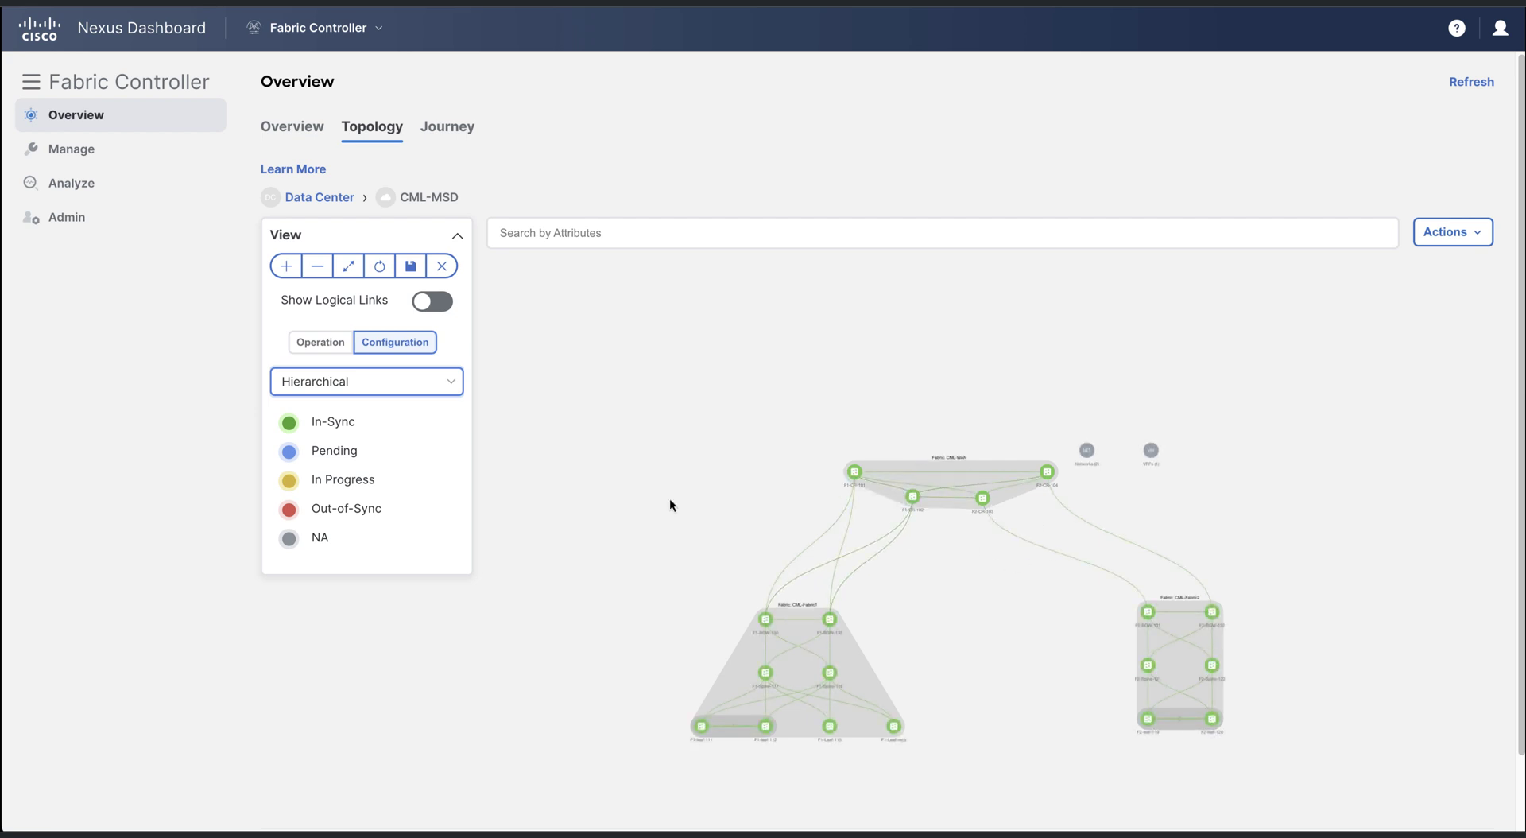
# Save the rearranged switch layout and open the CML-MSD fabric overview
pyautogui.click(410, 266)
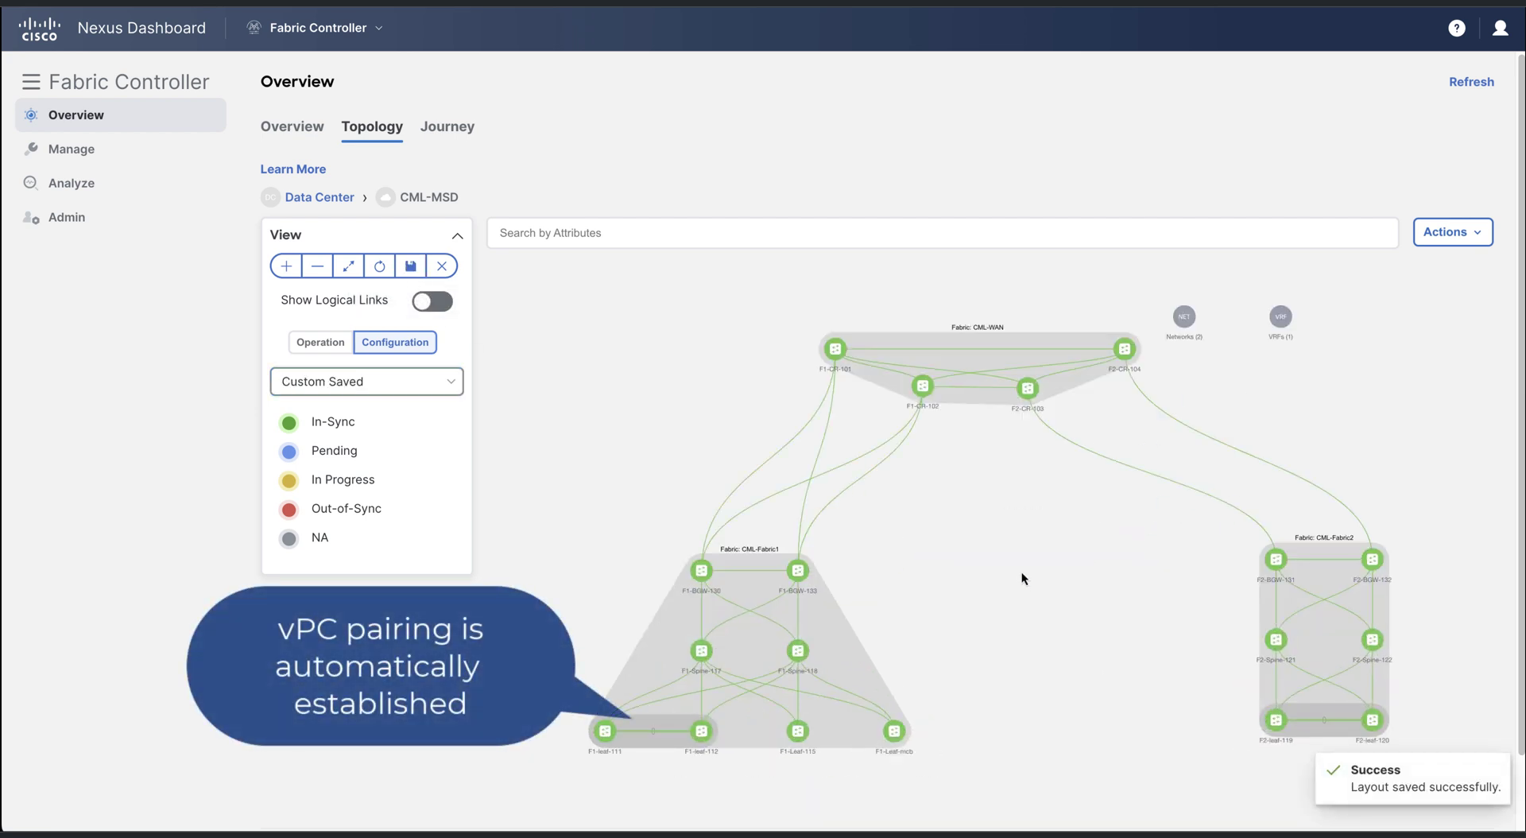
pyautogui.click(1467, 243)
pyautogui.click(1392, 274)
# Filter CML-MSD's links by Policy containing 'mul', find none, and return to the topology
pyautogui.click(306, 94)
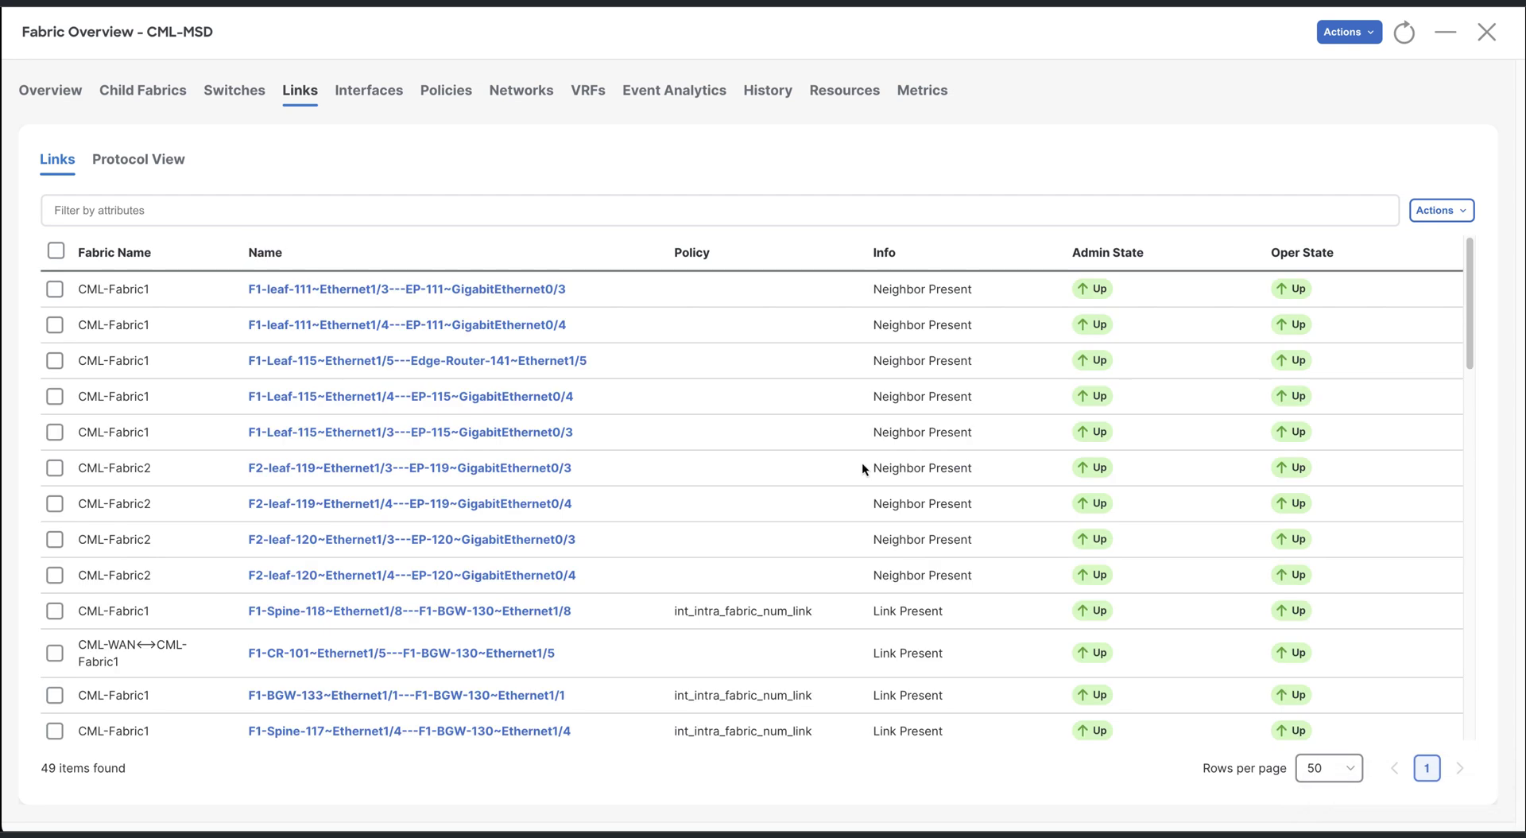
pyautogui.scroll(-1, 861, 467)
pyautogui.click(385, 211)
pyautogui.click(151, 306)
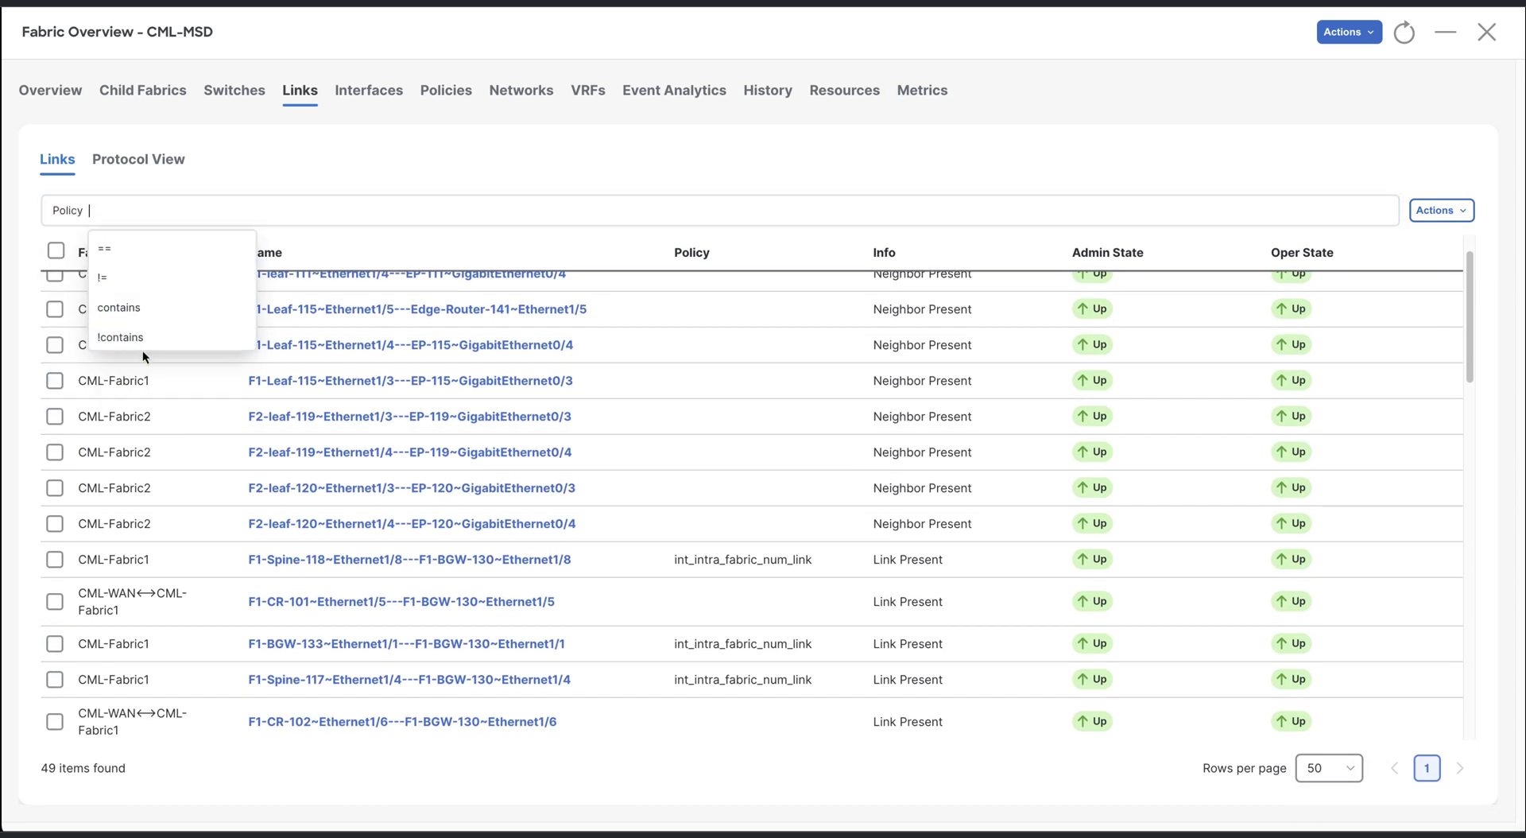
pyautogui.click(194, 312)
pyautogui.write('multi')
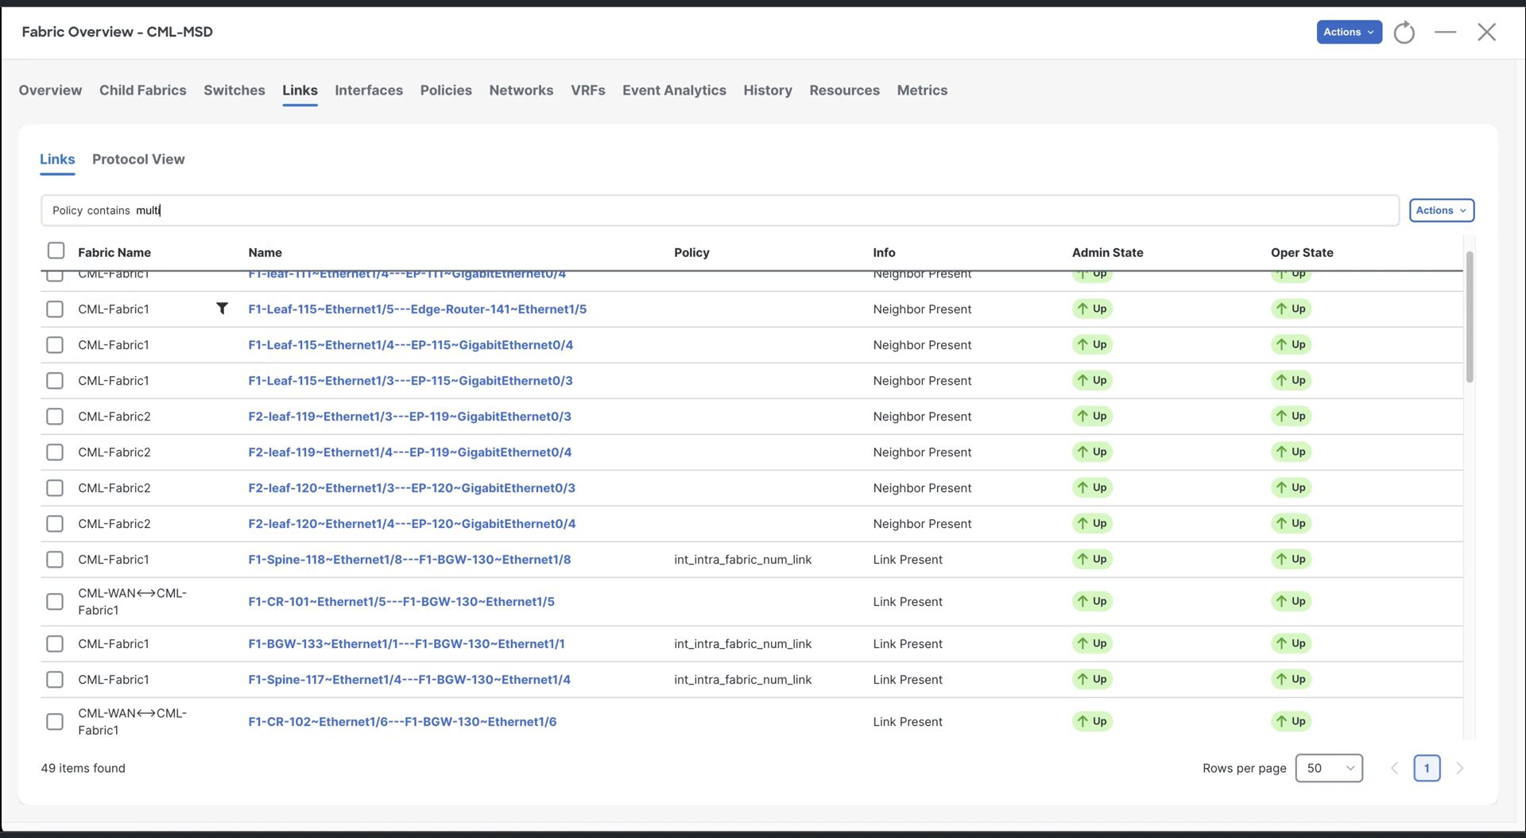
pyautogui.press('Return')
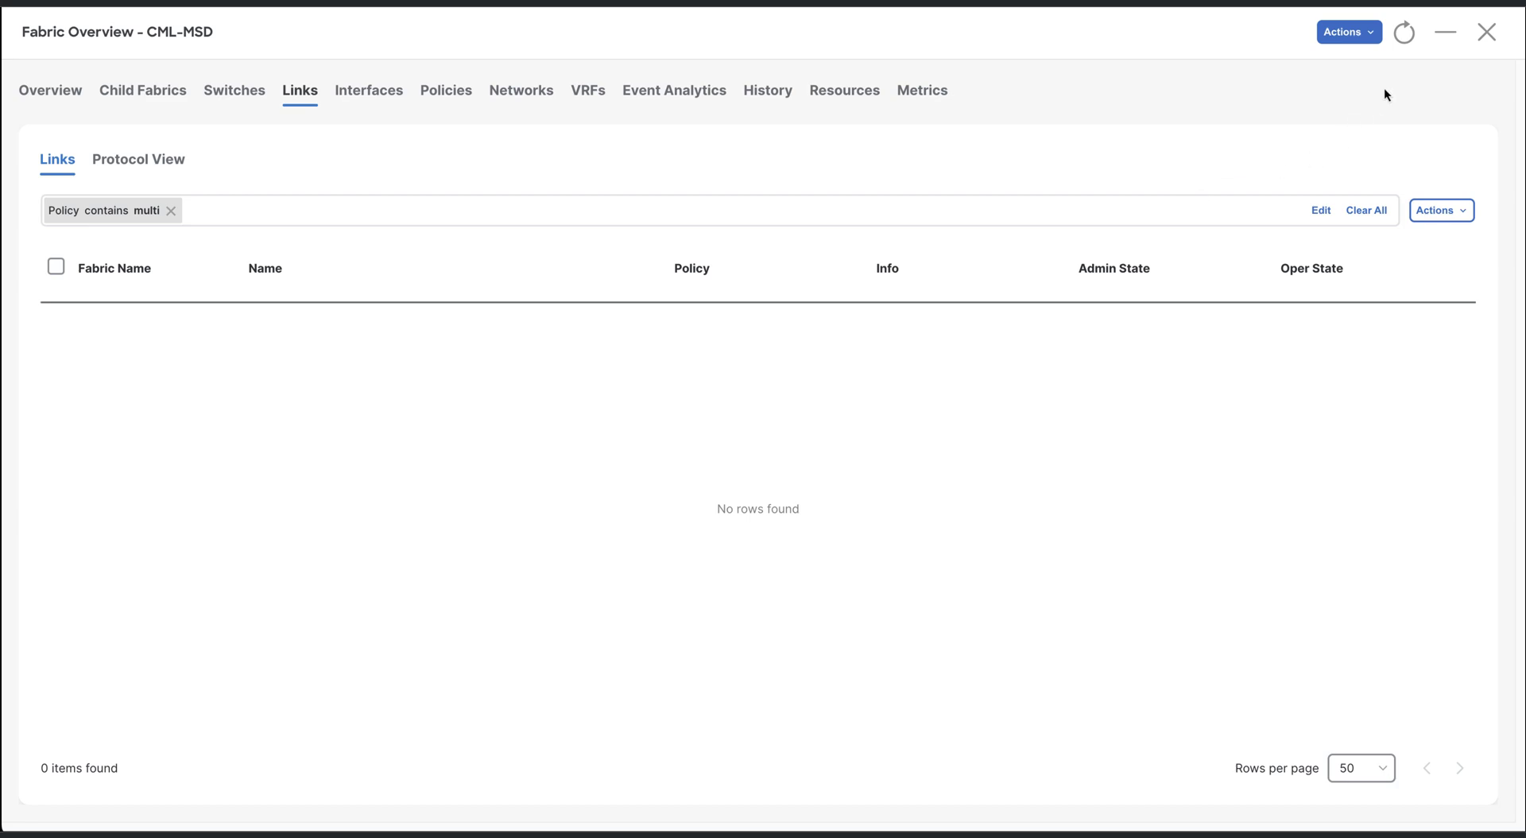
pyautogui.click(1452, 38)
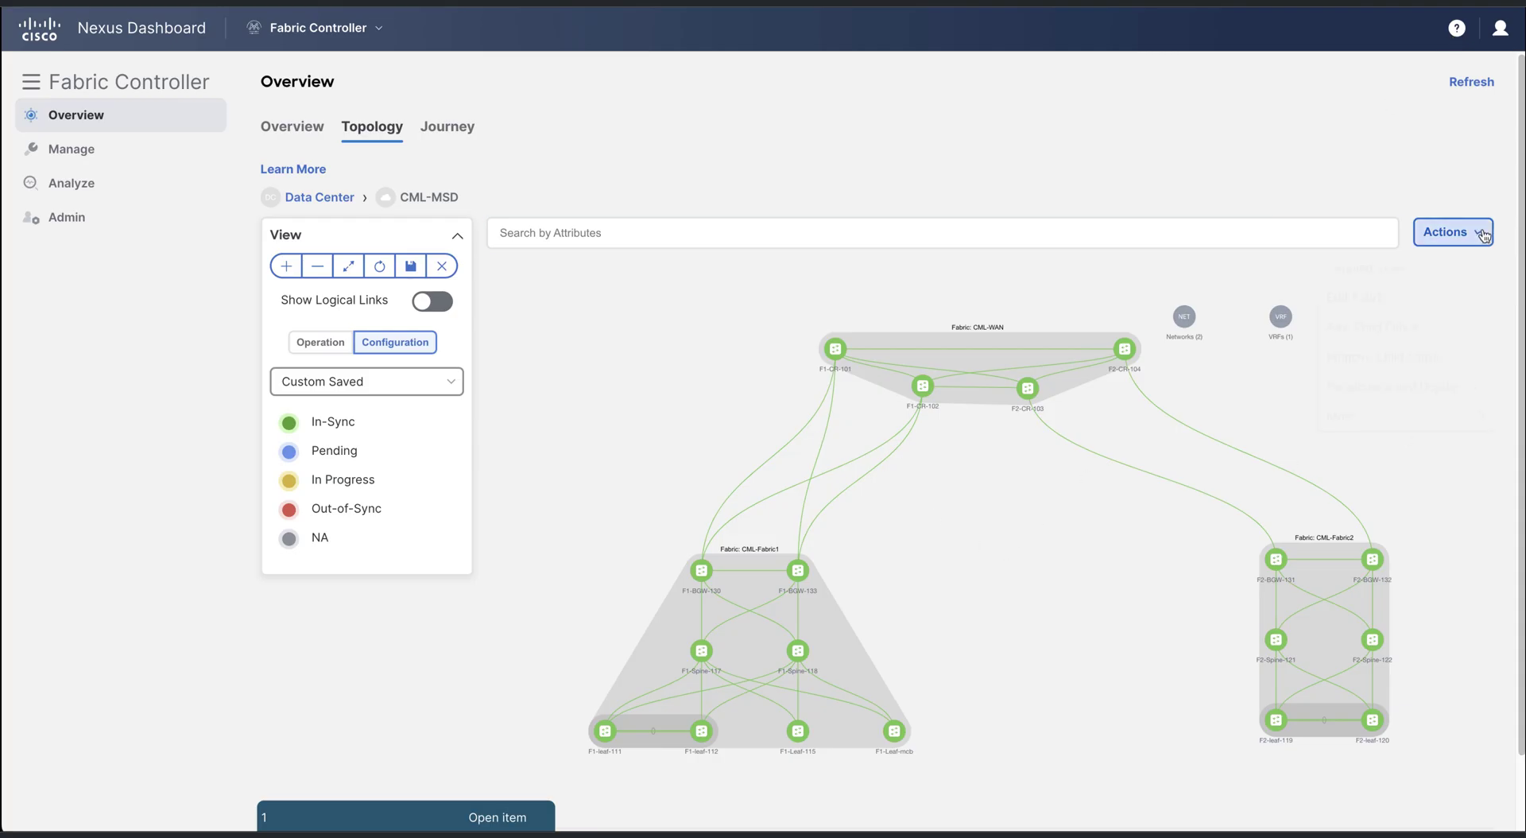
# Recalculate CML-MSD, preview F1-BGW-133's 5 pending lines, and deploy to all four border gateways
pyautogui.click(1452, 232)
pyautogui.click(1398, 395)
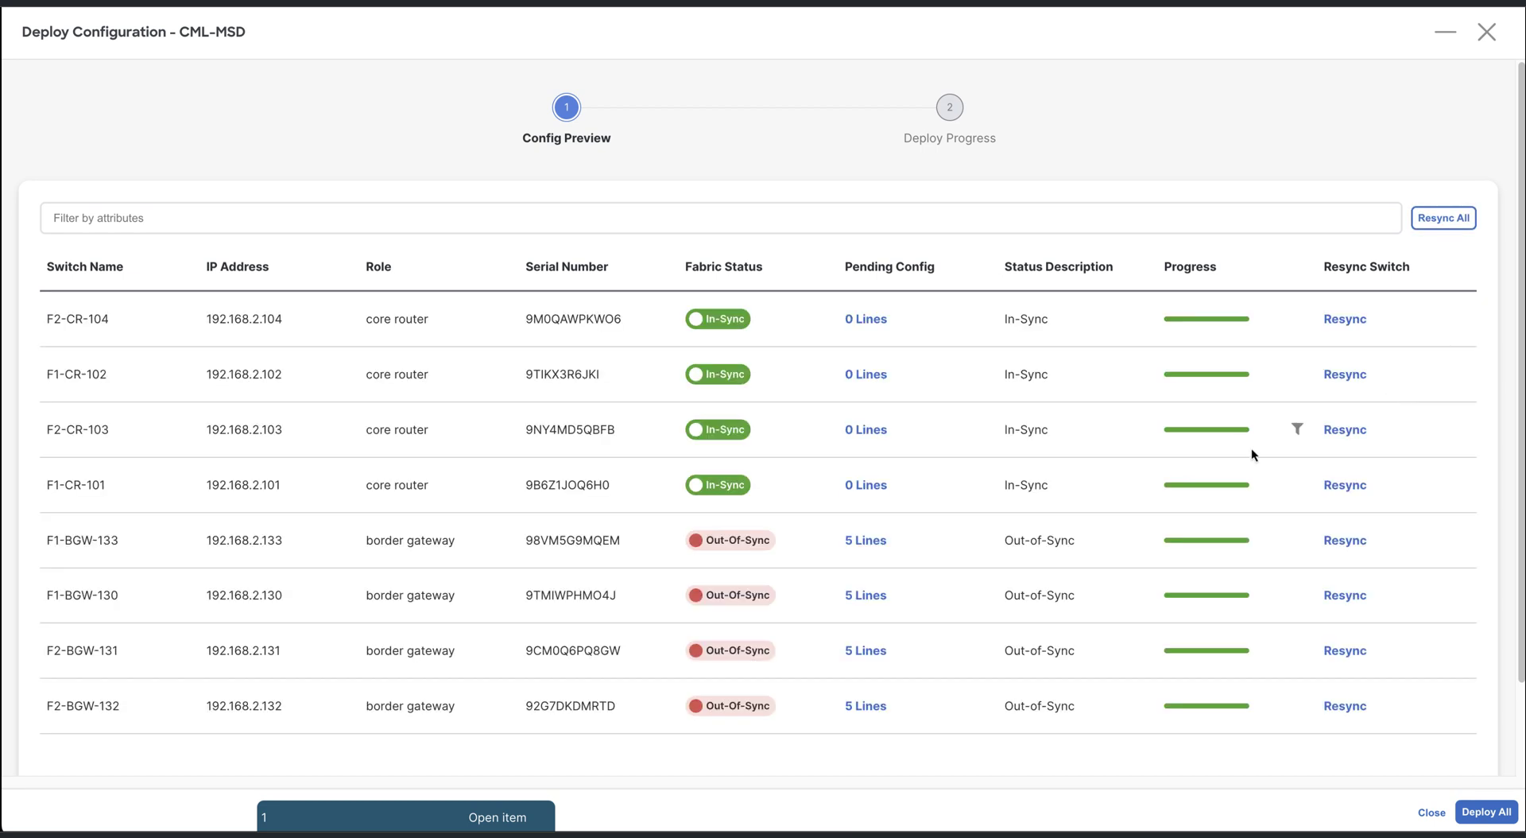
pyautogui.click(871, 544)
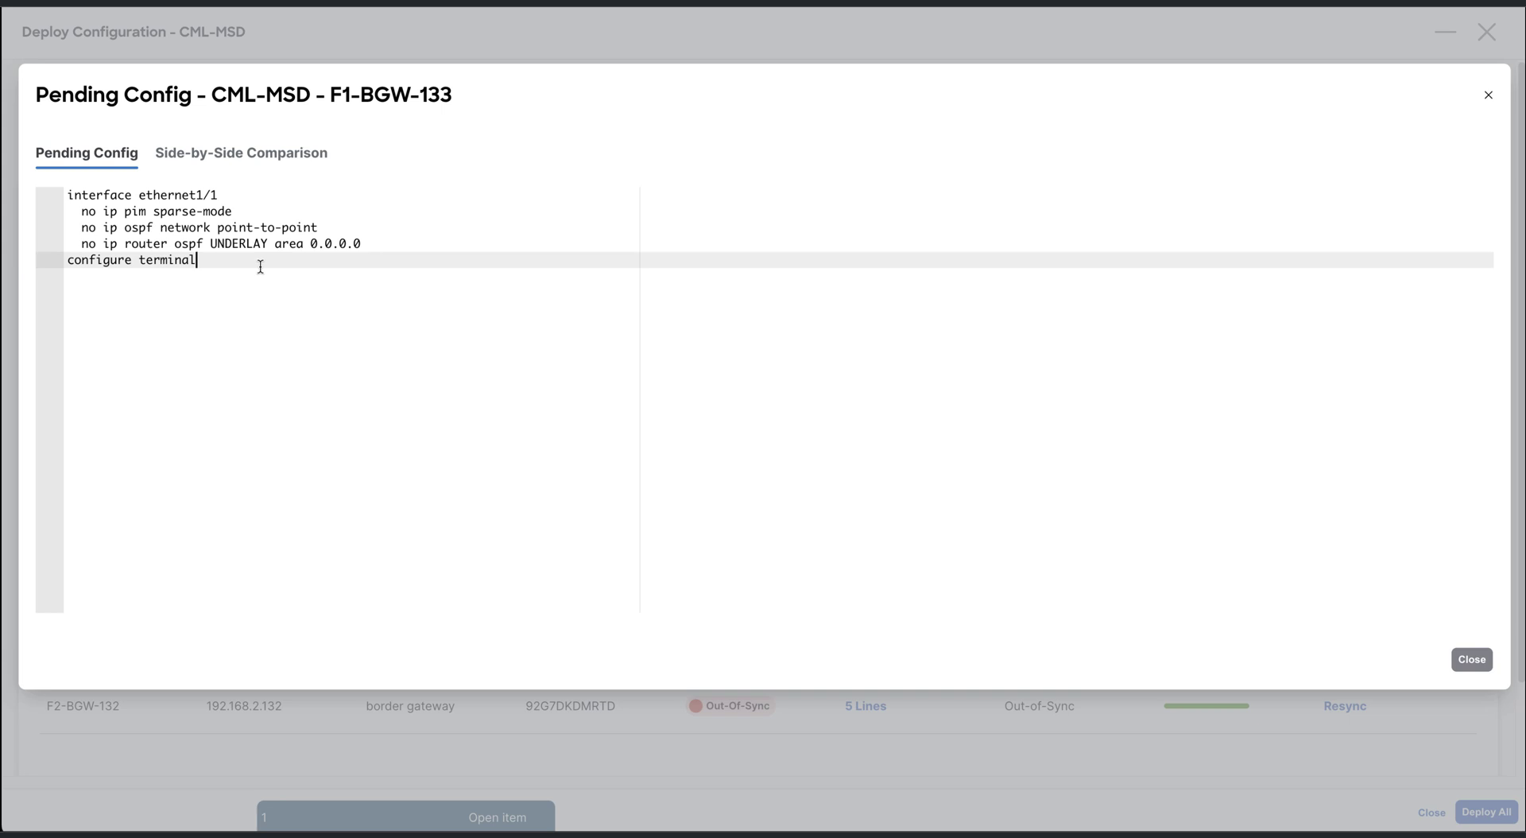
pyautogui.click(1471, 659)
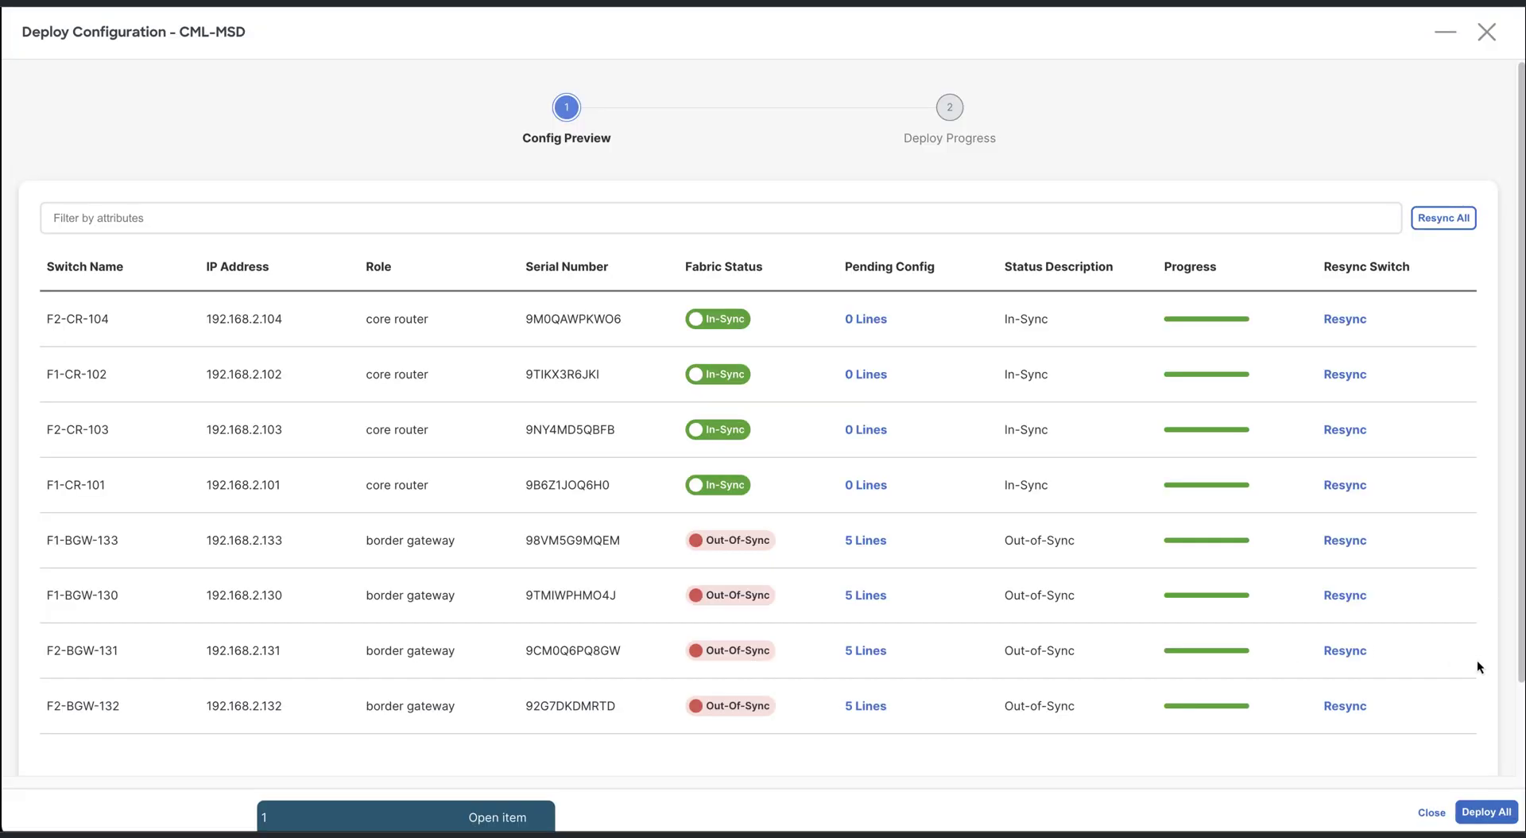
pyautogui.click(1486, 811)
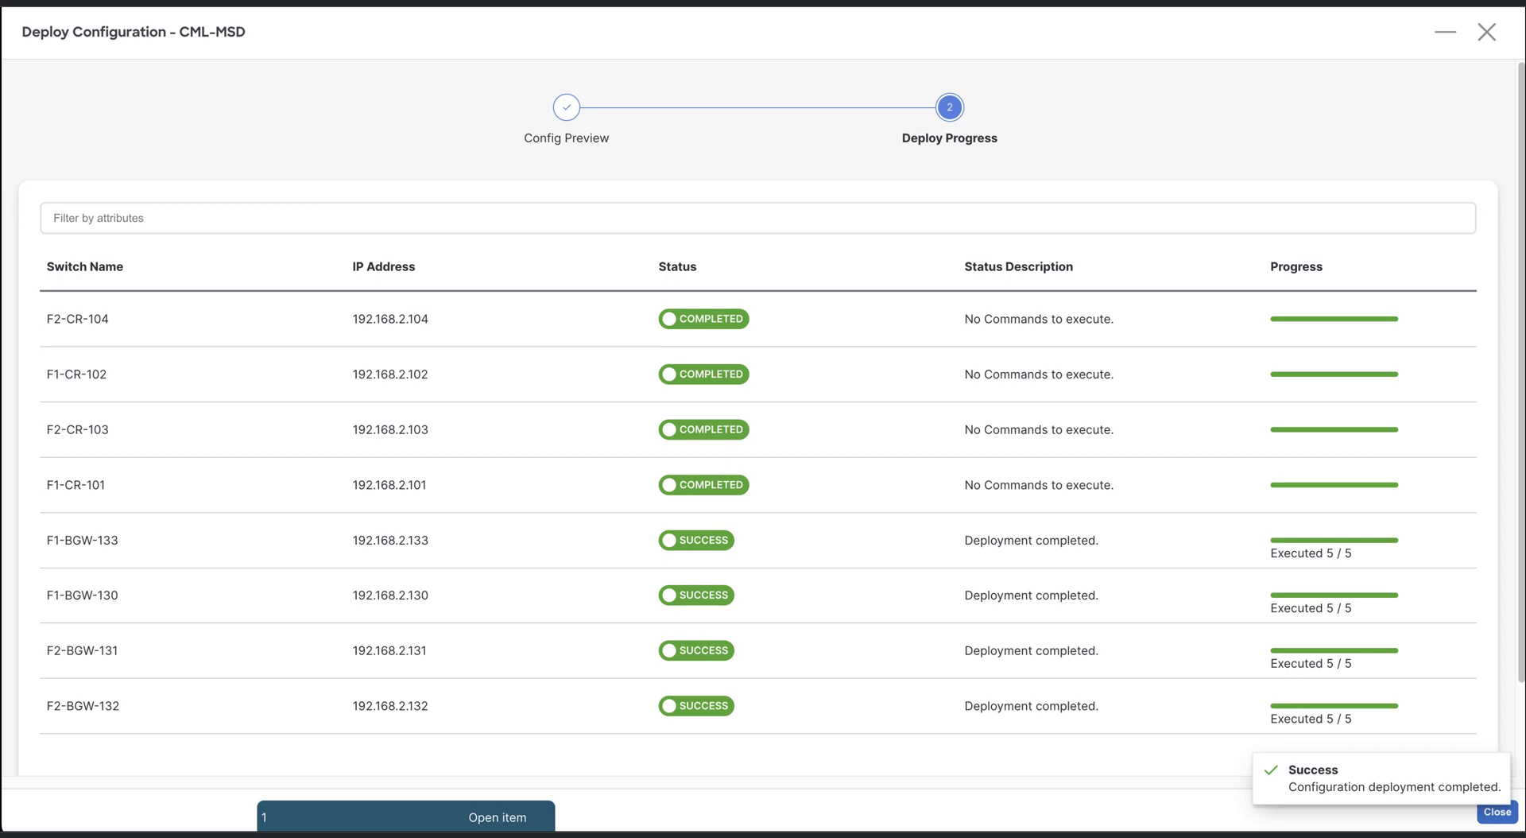
pyautogui.click(1497, 814)
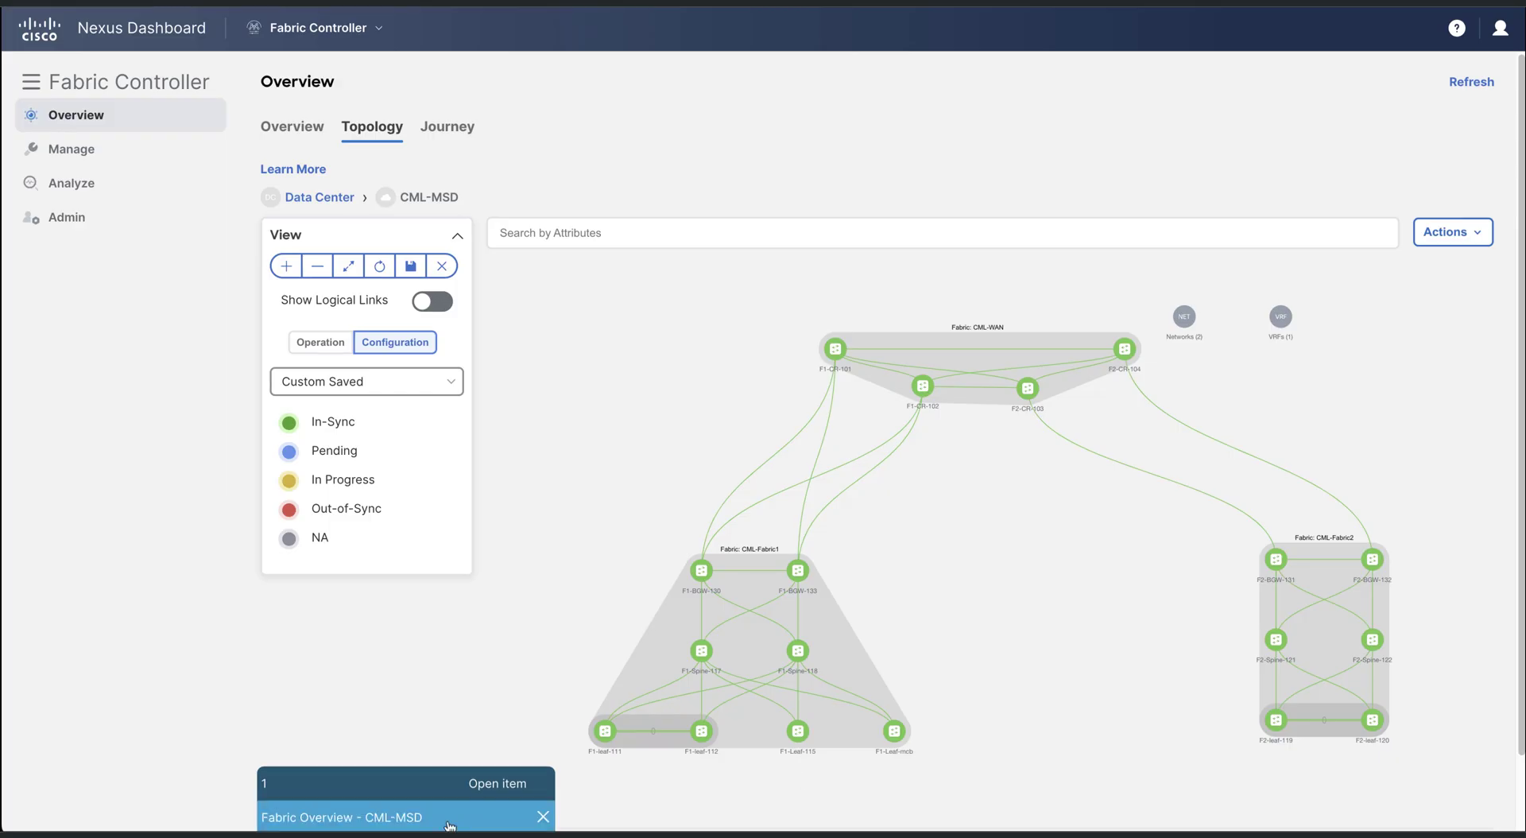
# Refresh CML-MSD's links showing four multisite overlays, then drag F1-BGW-133 and F2-BGW-131 lower
pyautogui.click(450, 823)
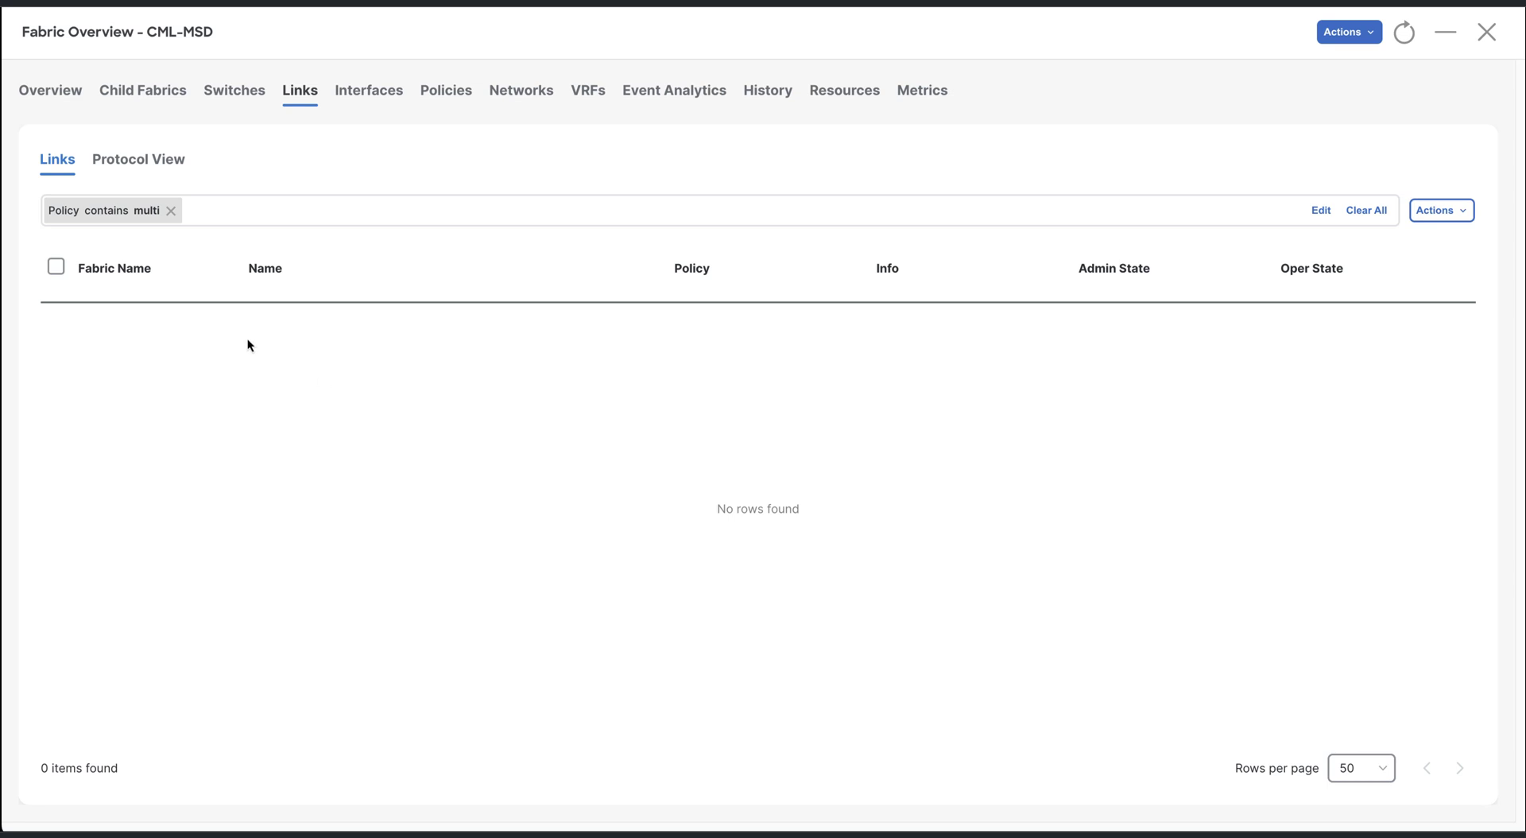
pyautogui.click(1404, 46)
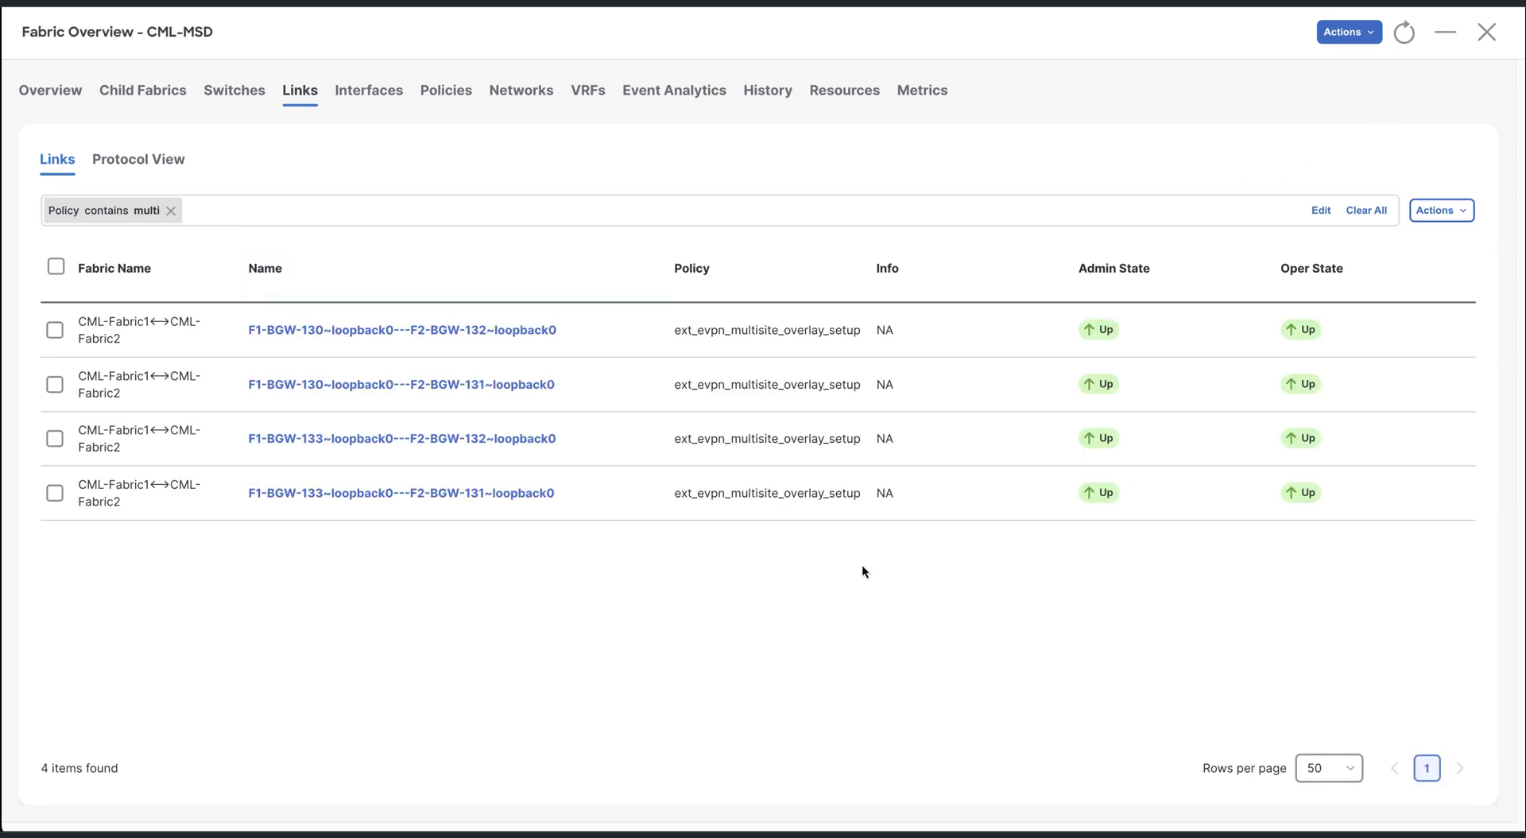
pyautogui.click(1484, 38)
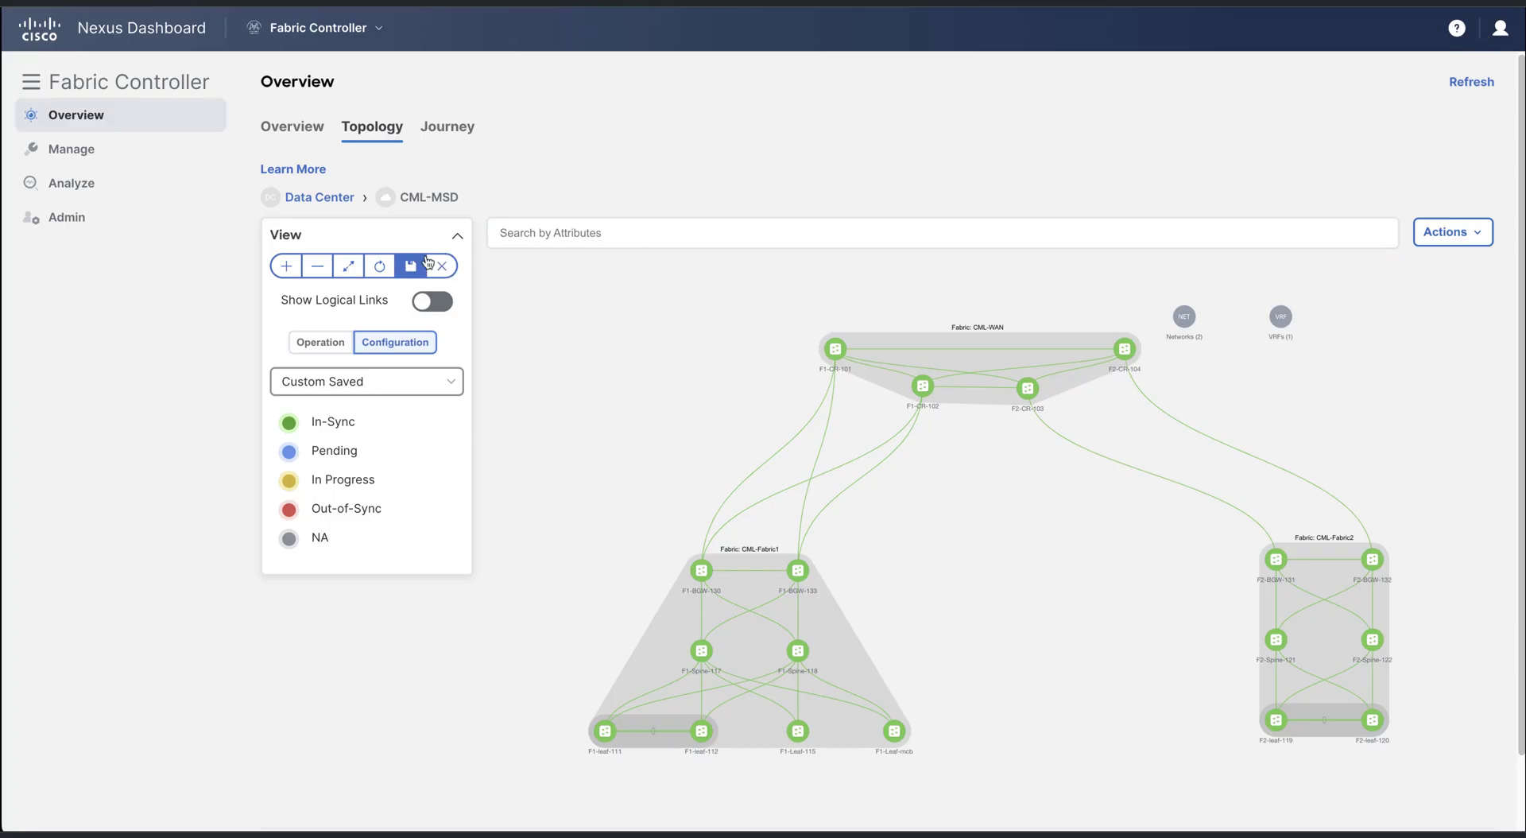
pyautogui.click(375, 268)
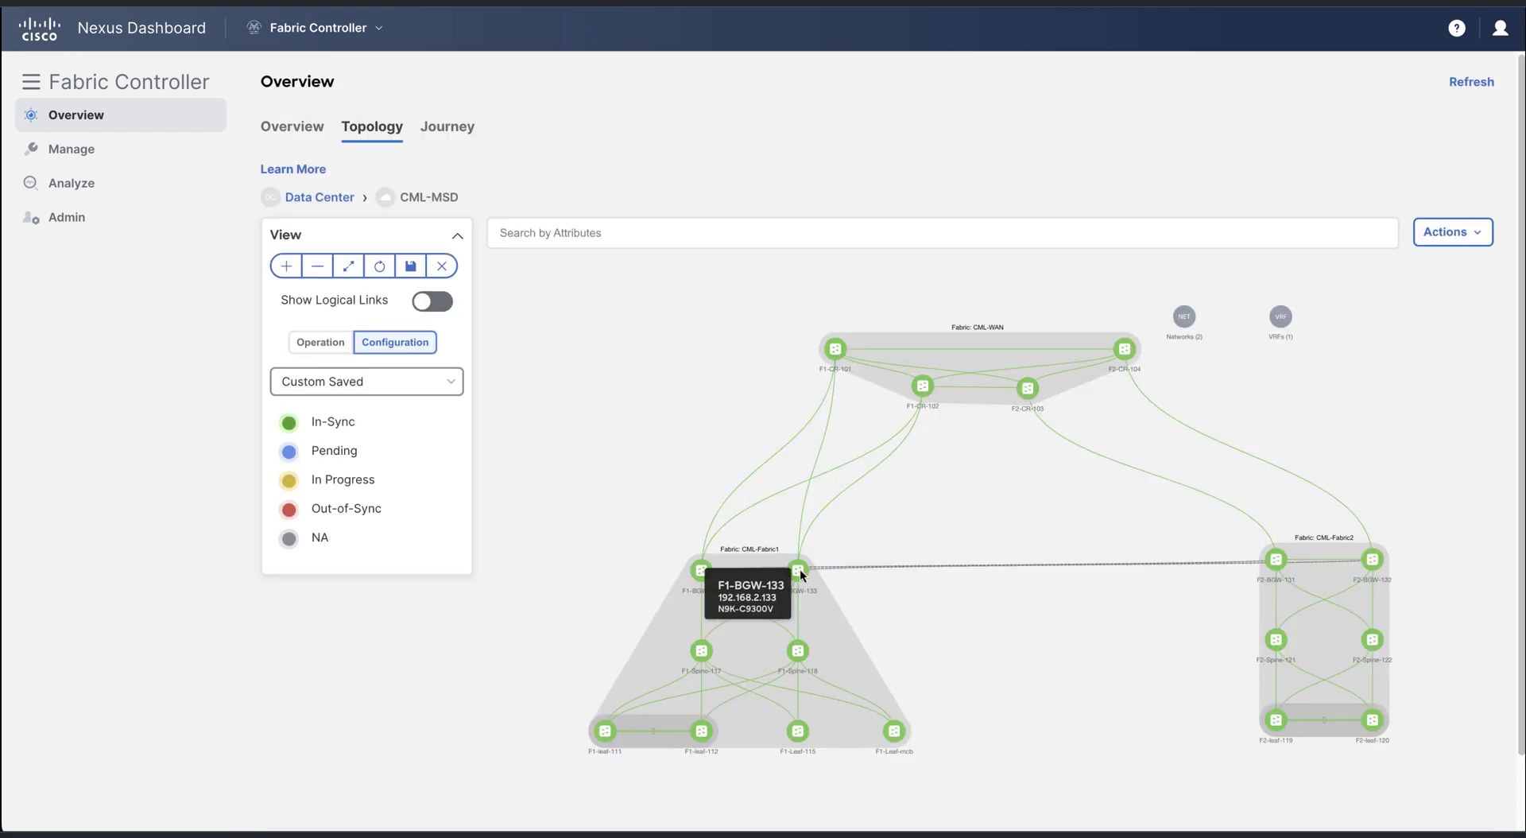
pyautogui.moveTo(799, 570); pyautogui.dragTo(799, 595)
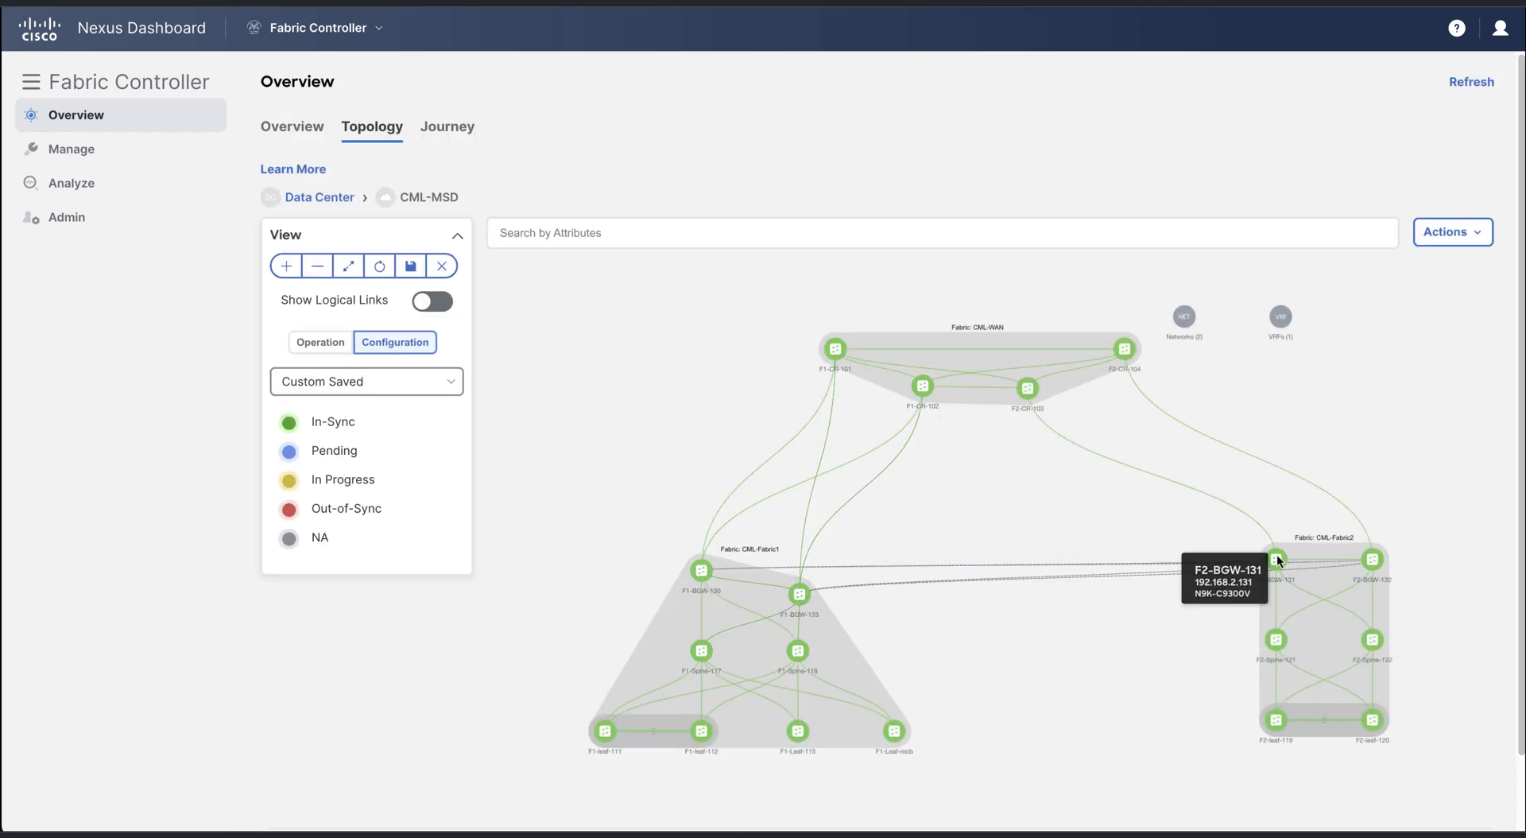
pyautogui.moveTo(1275, 560); pyautogui.dragTo(1276, 598)
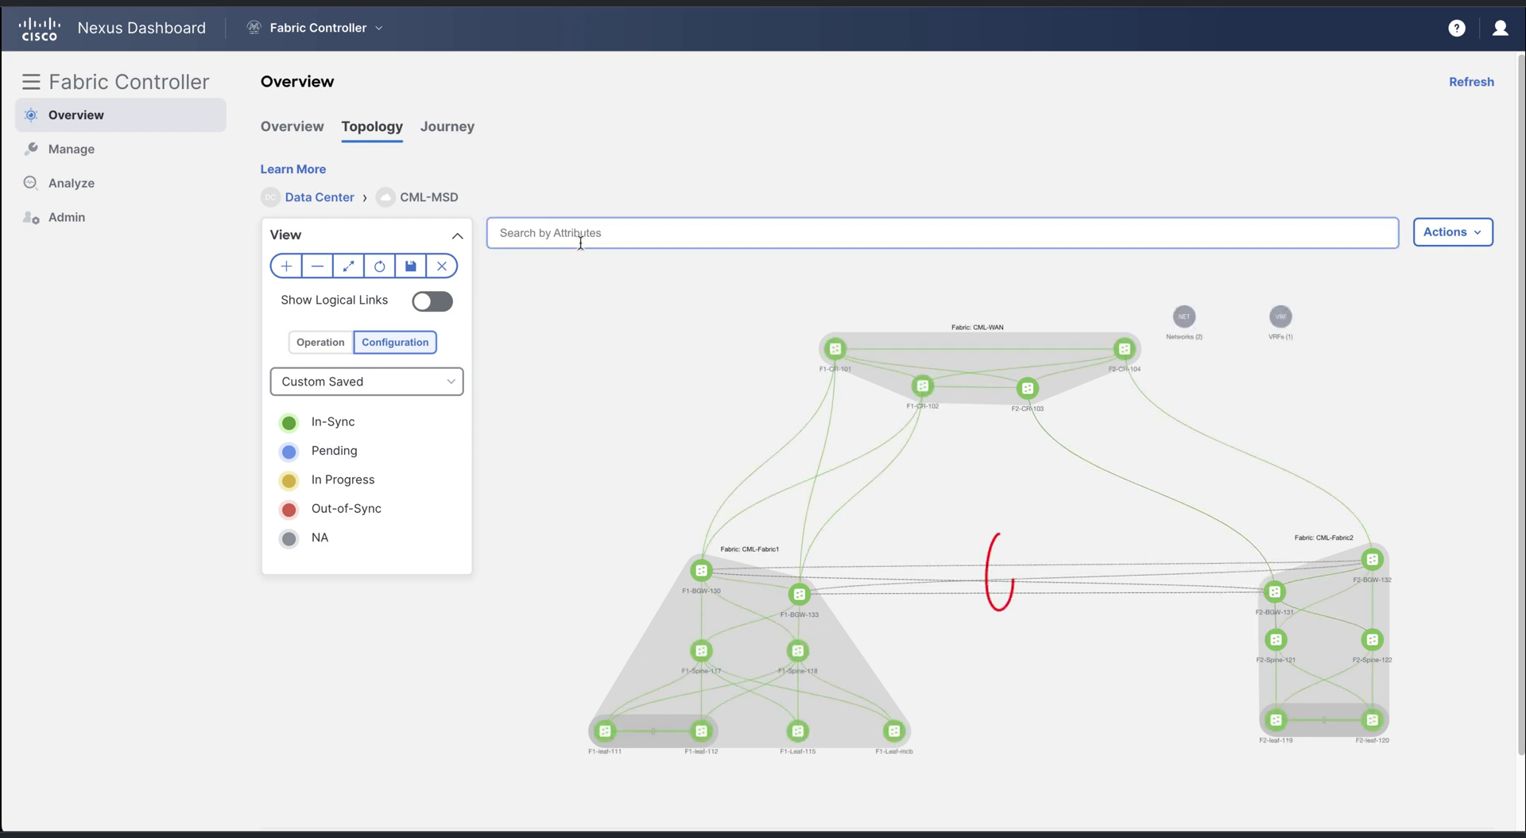
# Save the topology layout, view switches carrying Auto_Net_VNI30000_VLAN2100, then return to CML-MSD
pyautogui.click(411, 267)
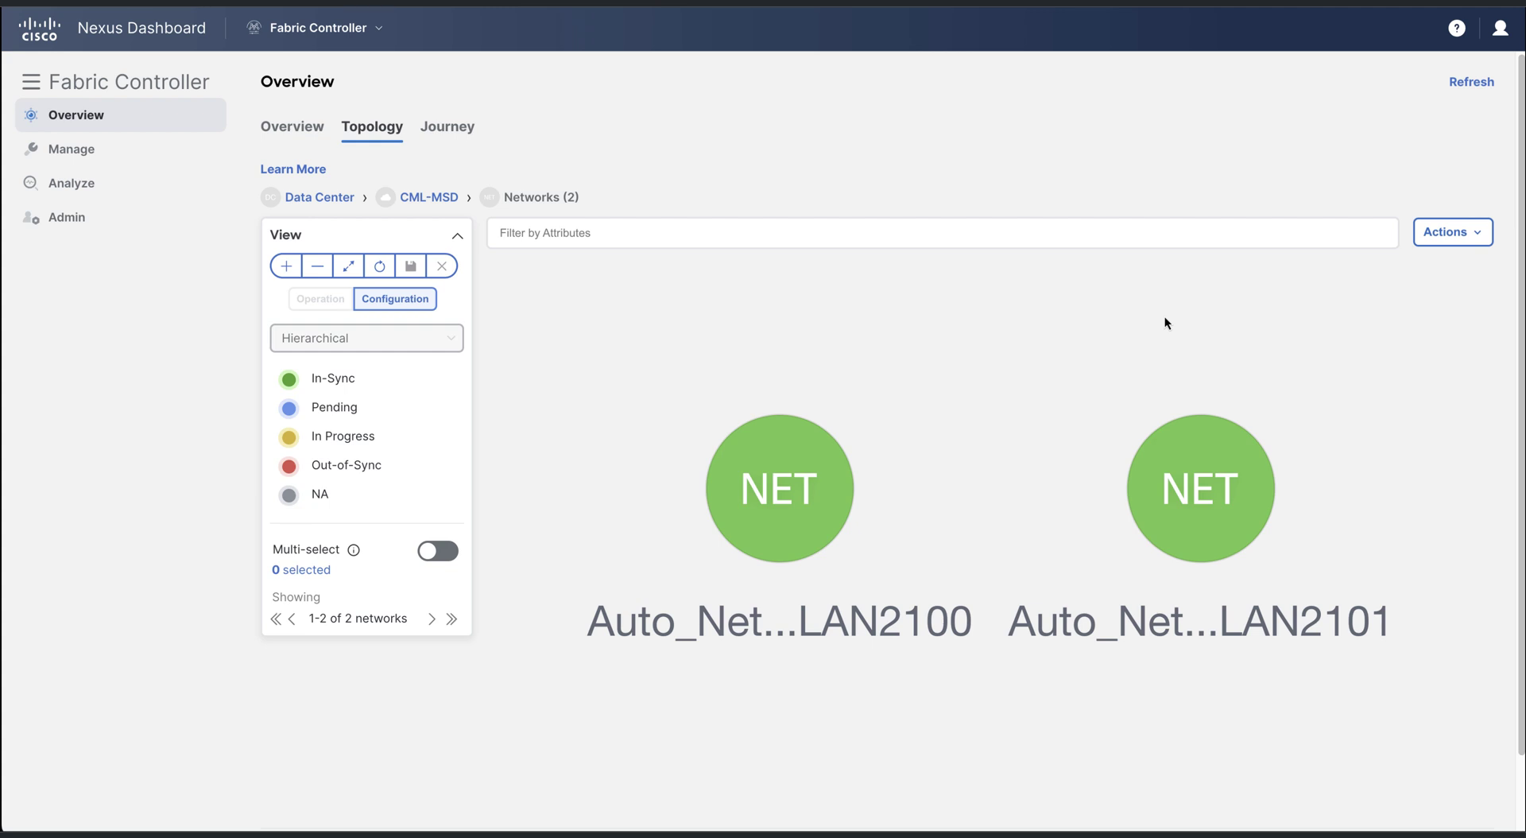
pyautogui.click(795, 524)
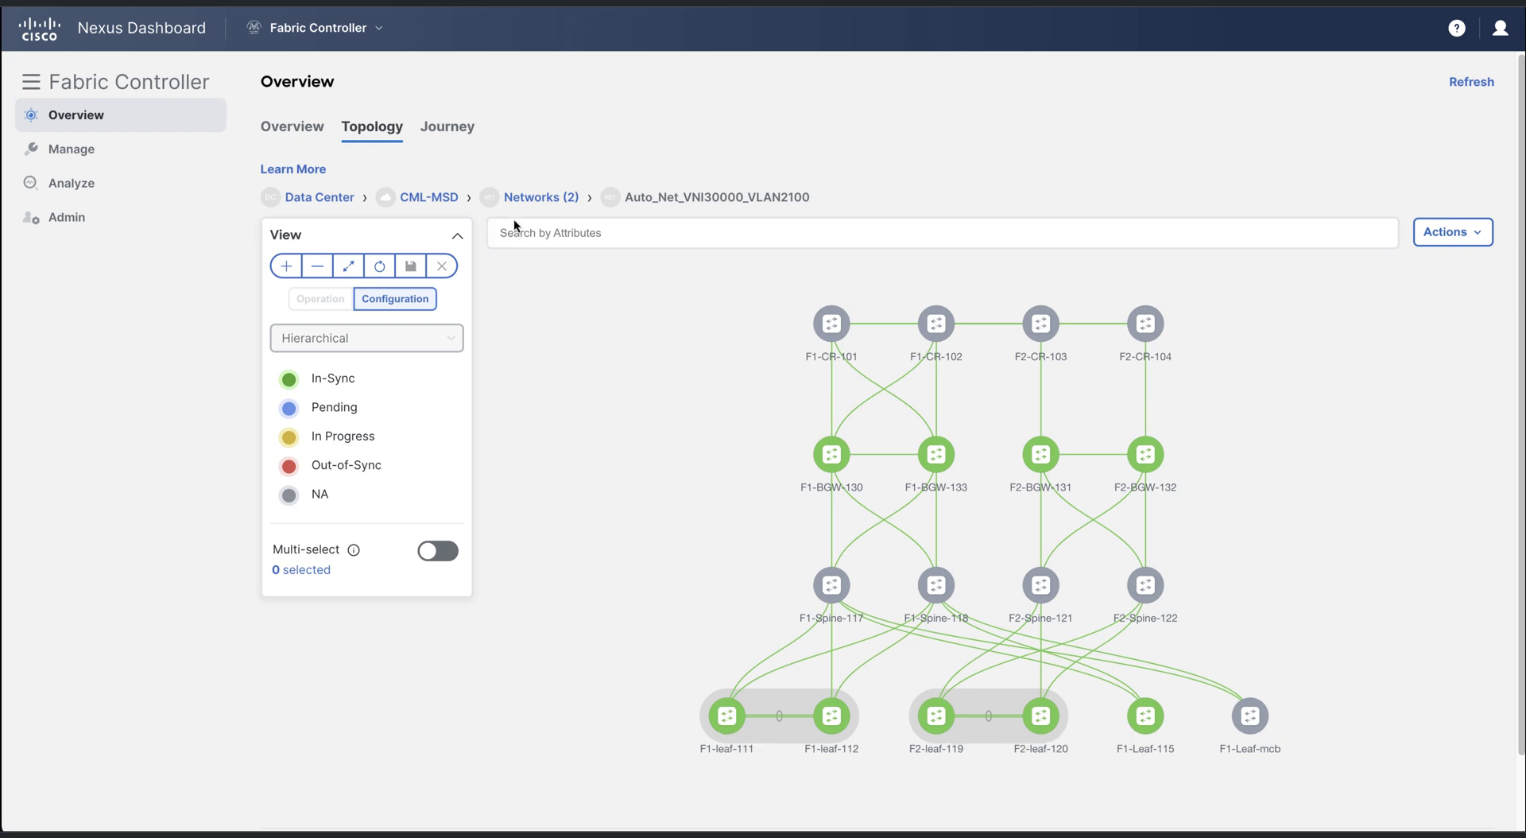
pyautogui.click(452, 199)
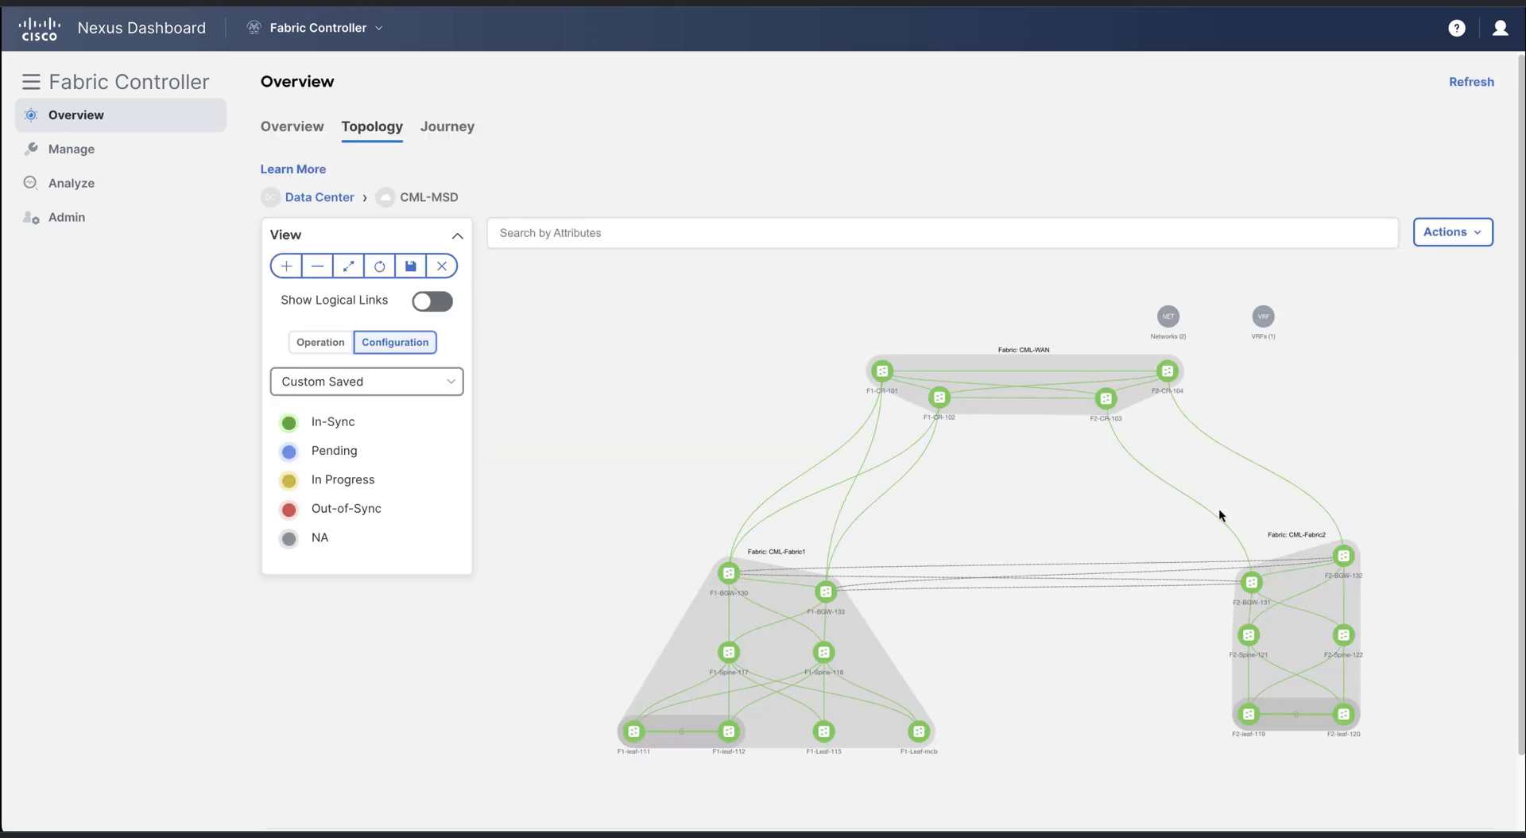
pyautogui.click(1265, 310)
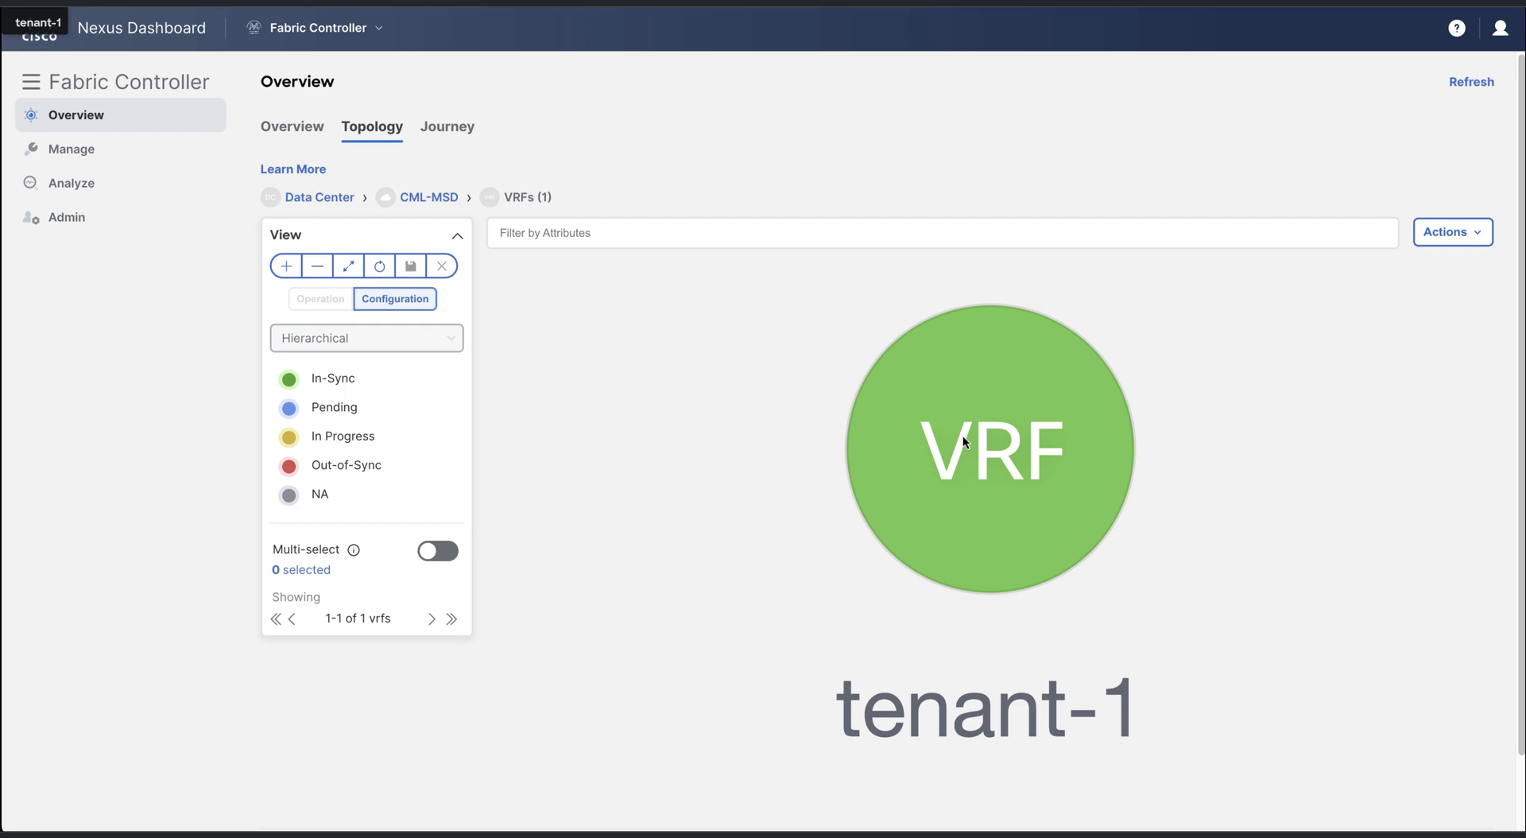
pyautogui.doubleClick(963, 437)
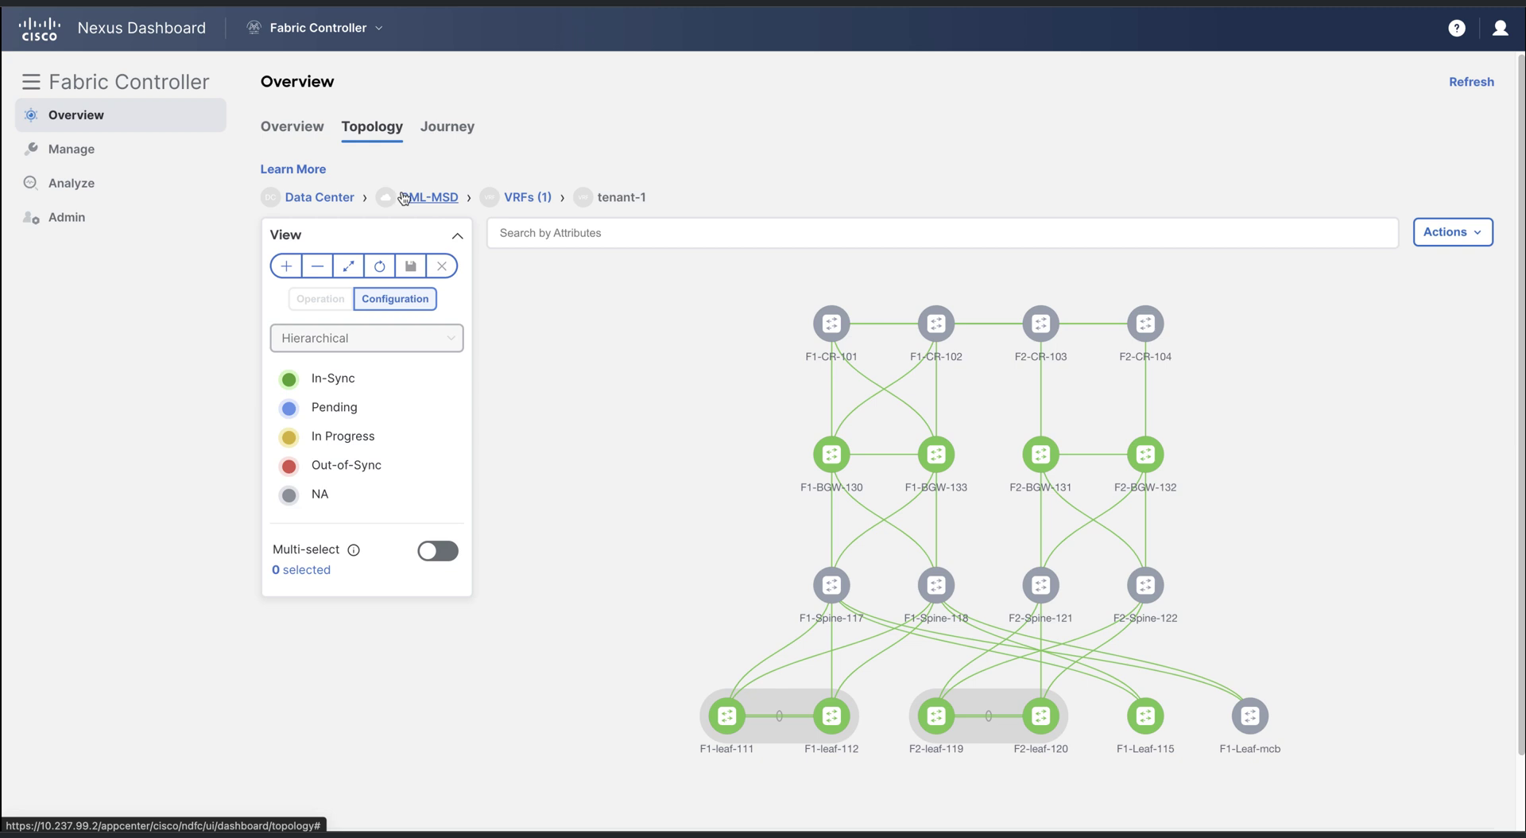
pyautogui.click(404, 198)
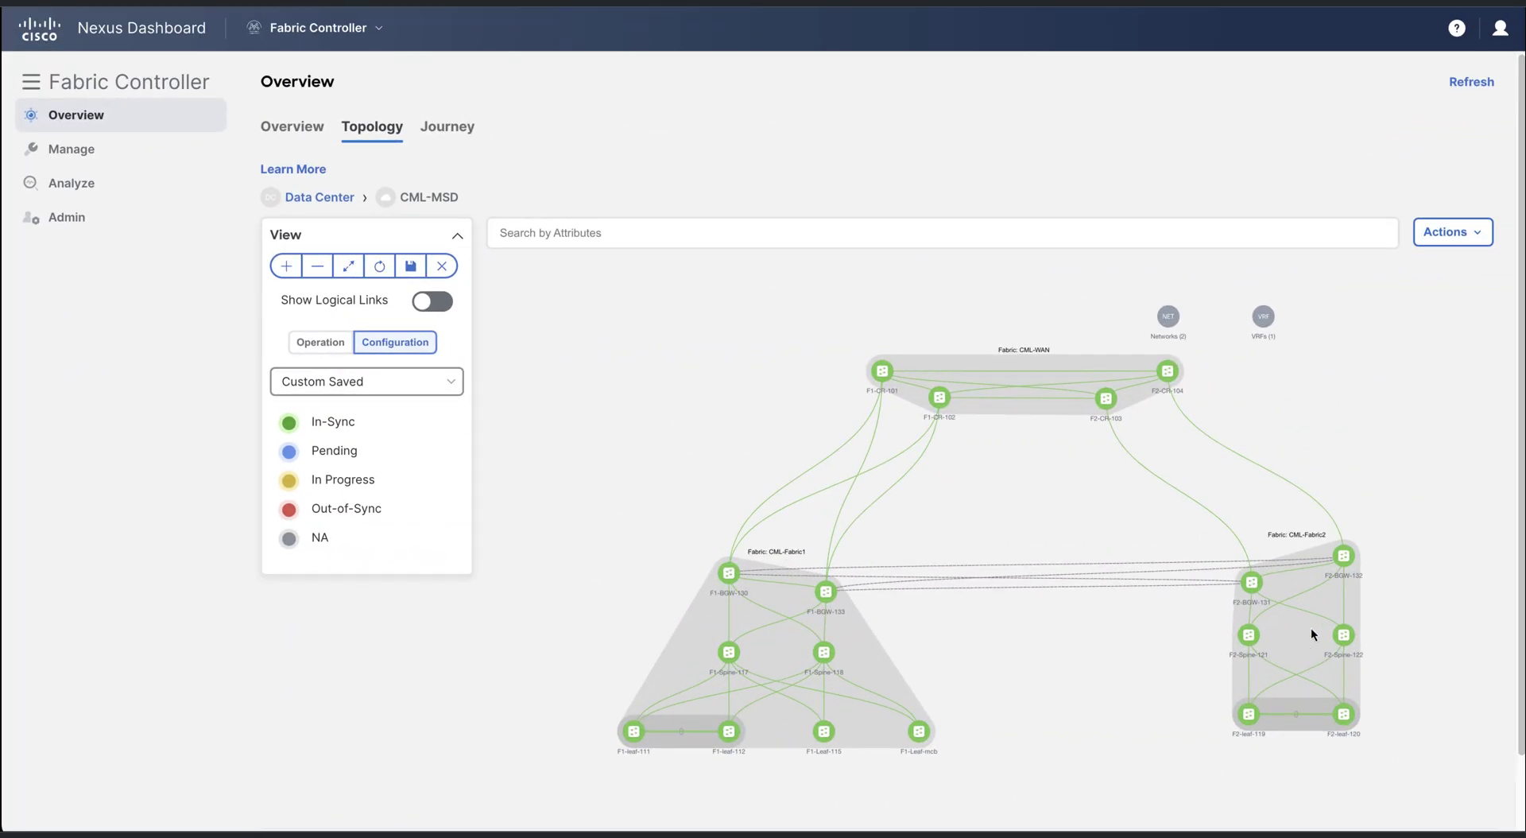
# Drill into CML-Fabric2 and bring up Show Commands for switch F2-leaf-119
pyautogui.doubleClick(1312, 634)
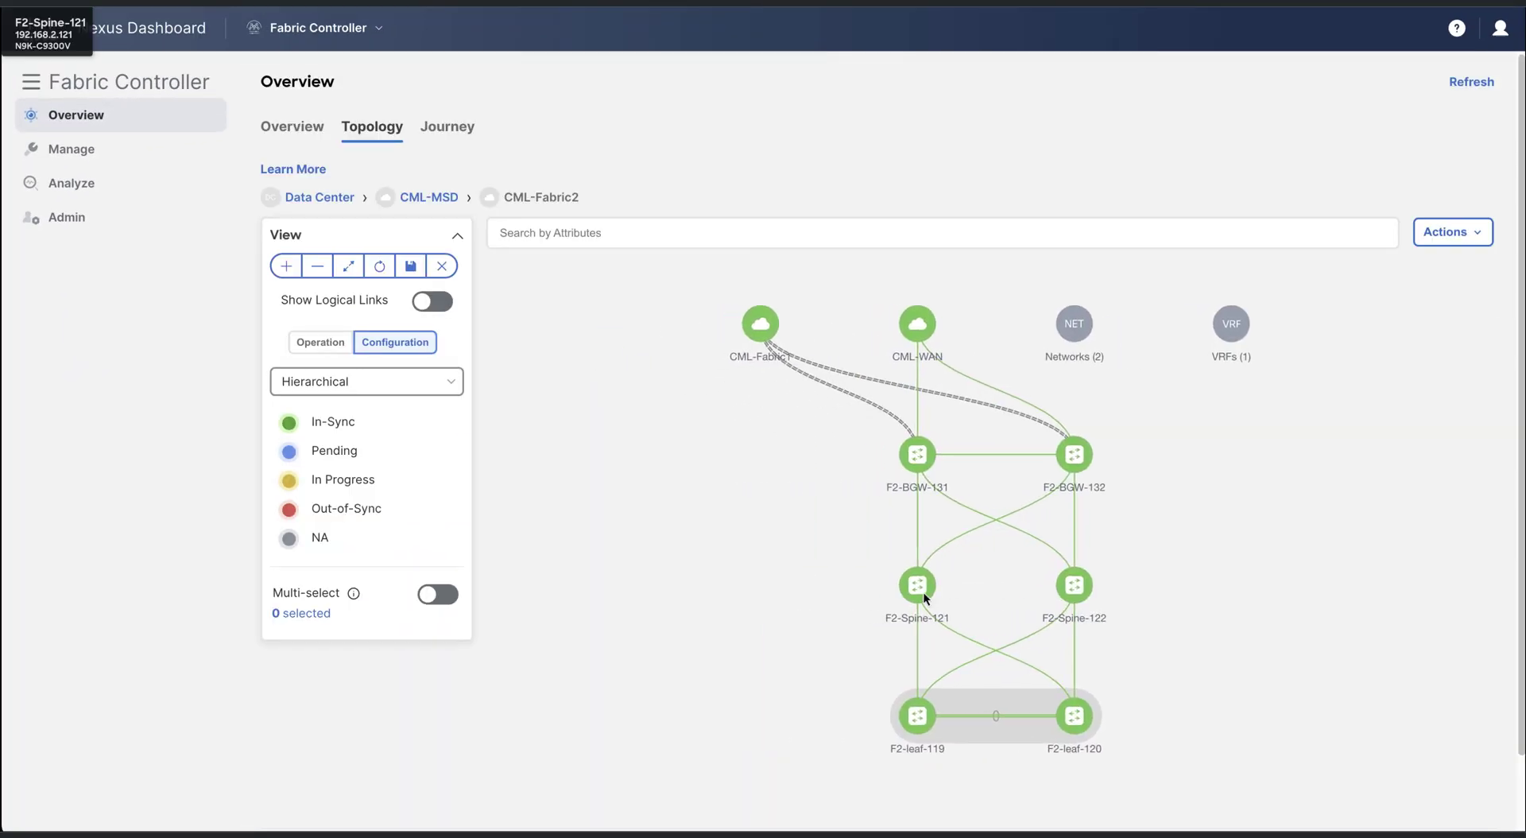
pyautogui.rightClick(929, 726)
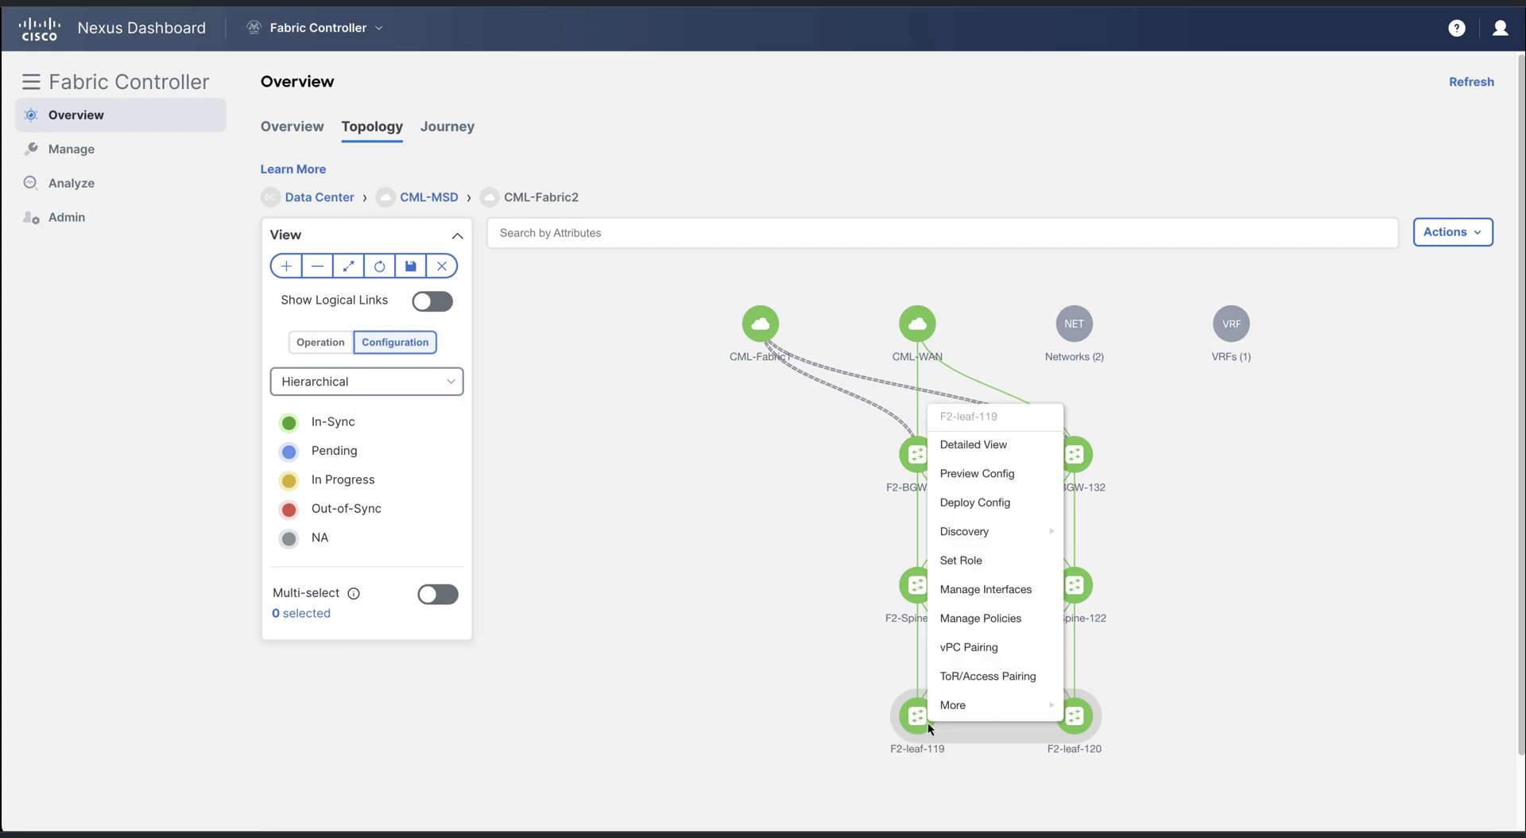
pyautogui.moveTo(953, 711)
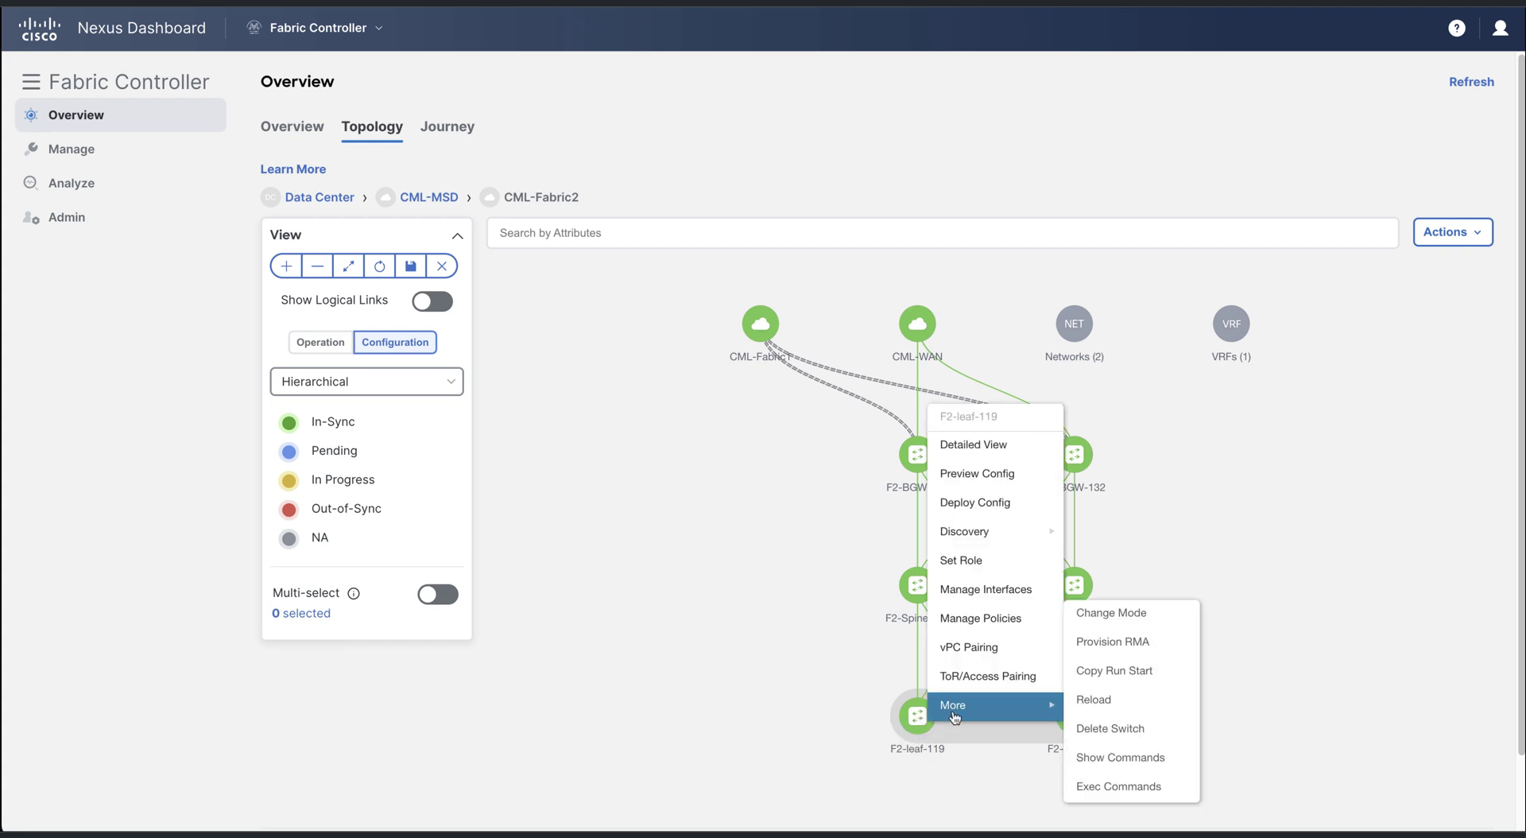
pyautogui.click(1143, 759)
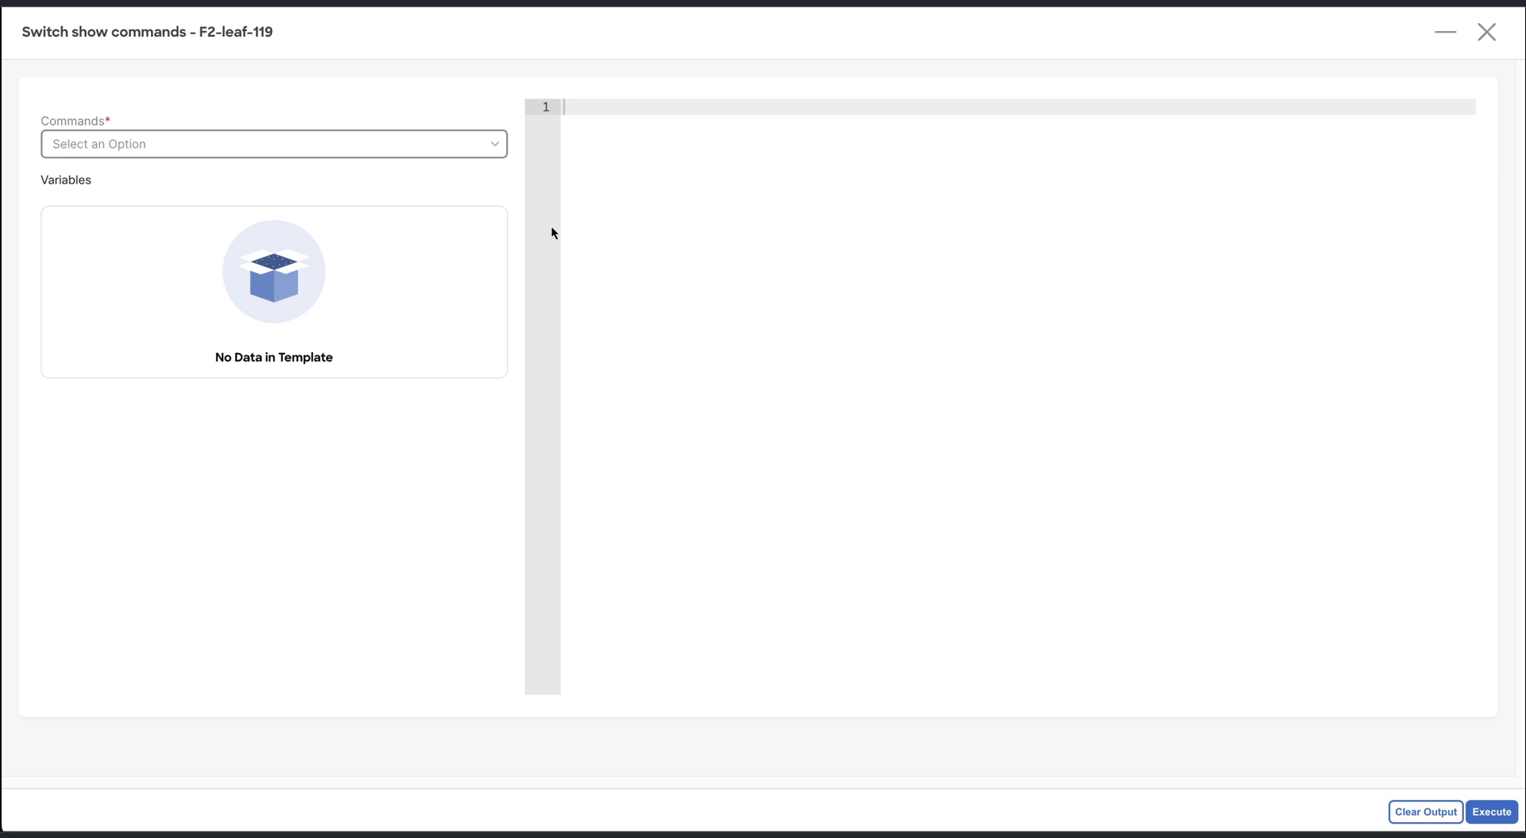
# Run 'show l2route mac-ip all' on F2-leaf-119 with the show template, then close the output
pyautogui.click(426, 147)
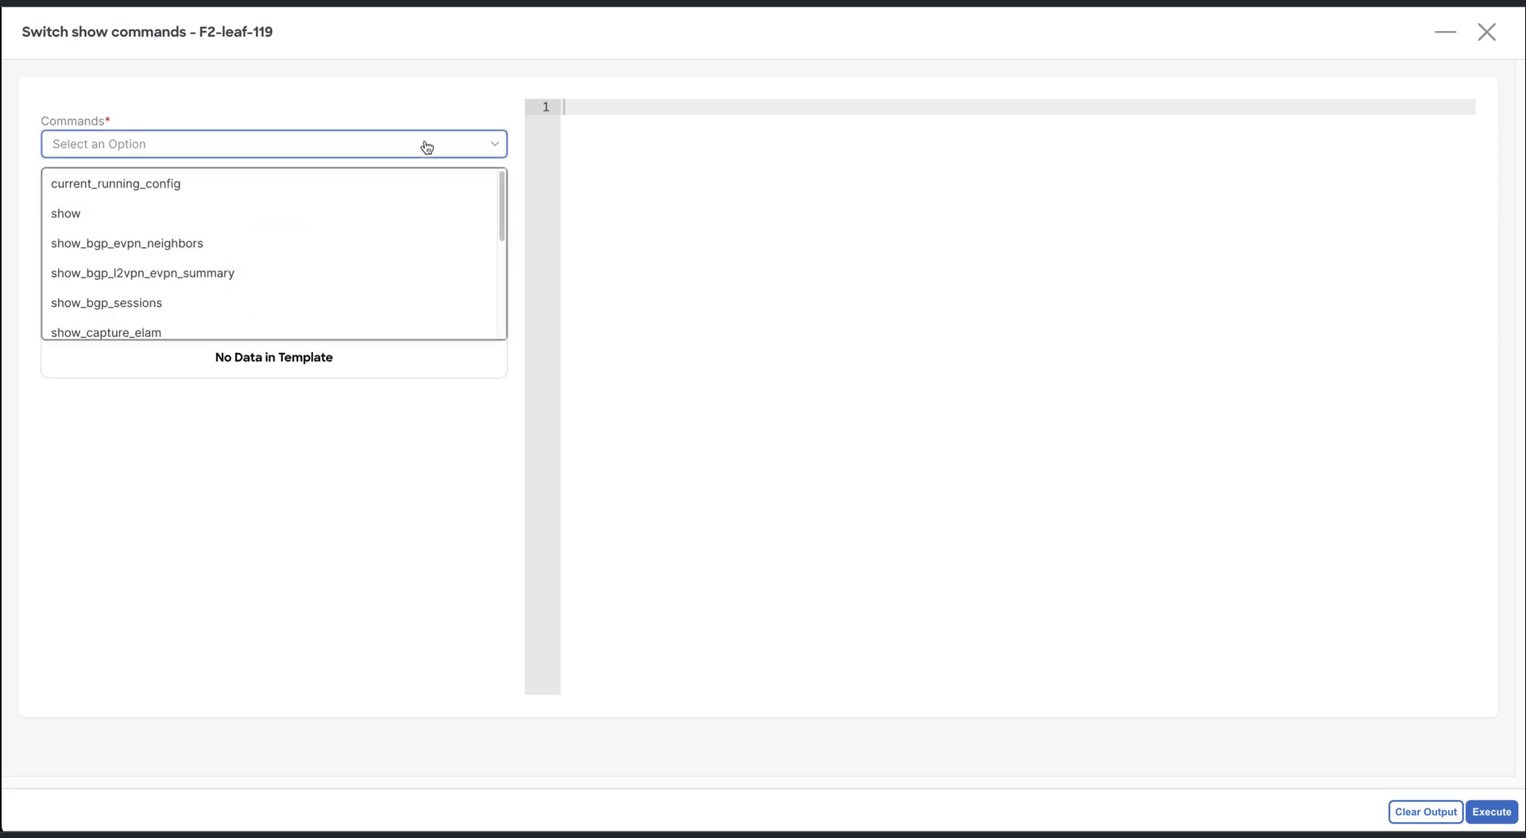
pyautogui.click(228, 214)
pyautogui.click(205, 263)
pyautogui.write('l2route mac-ip all')
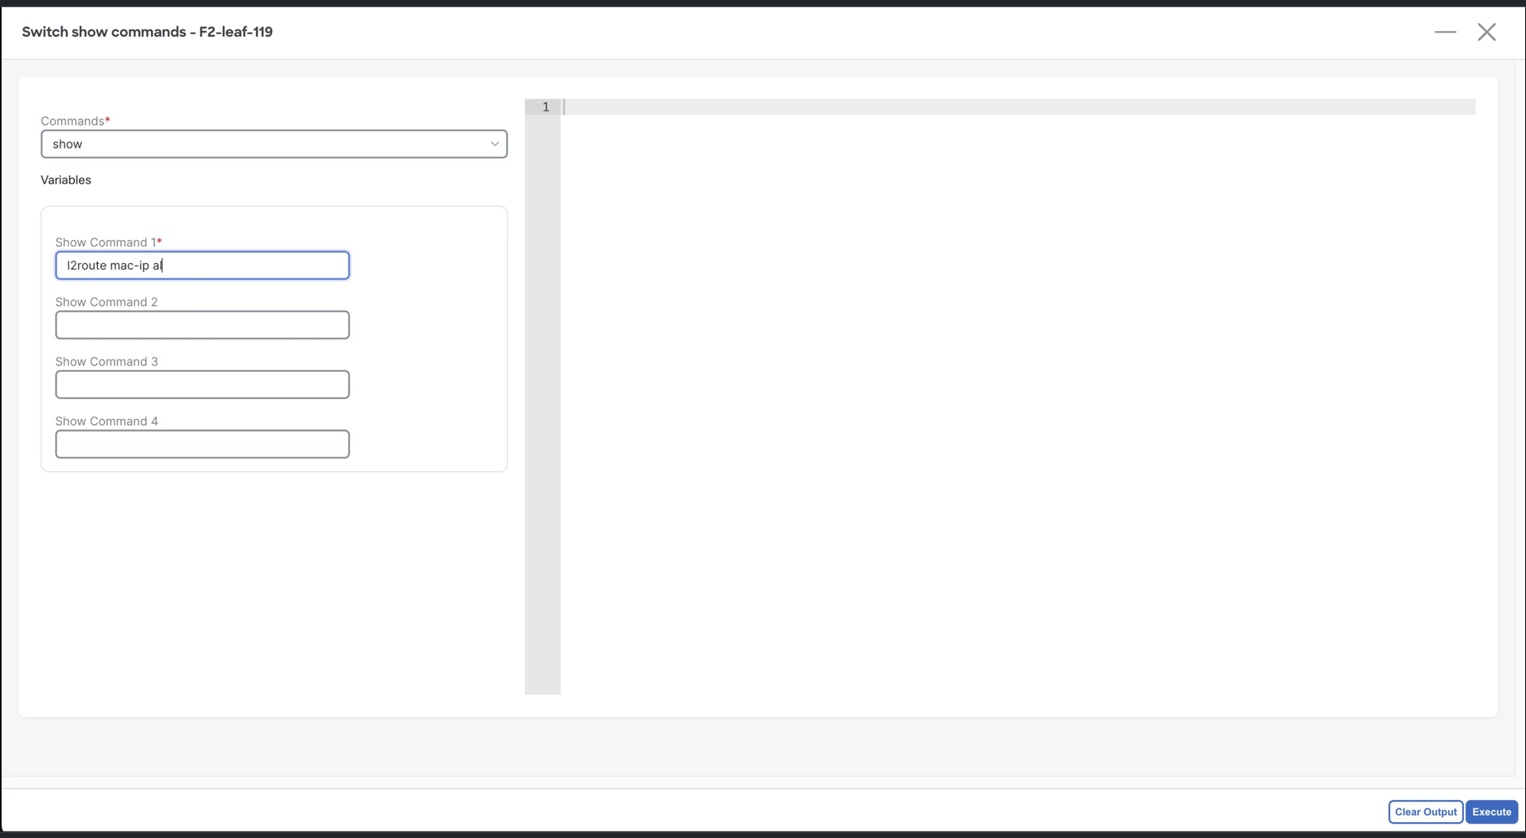
pyautogui.click(1486, 814)
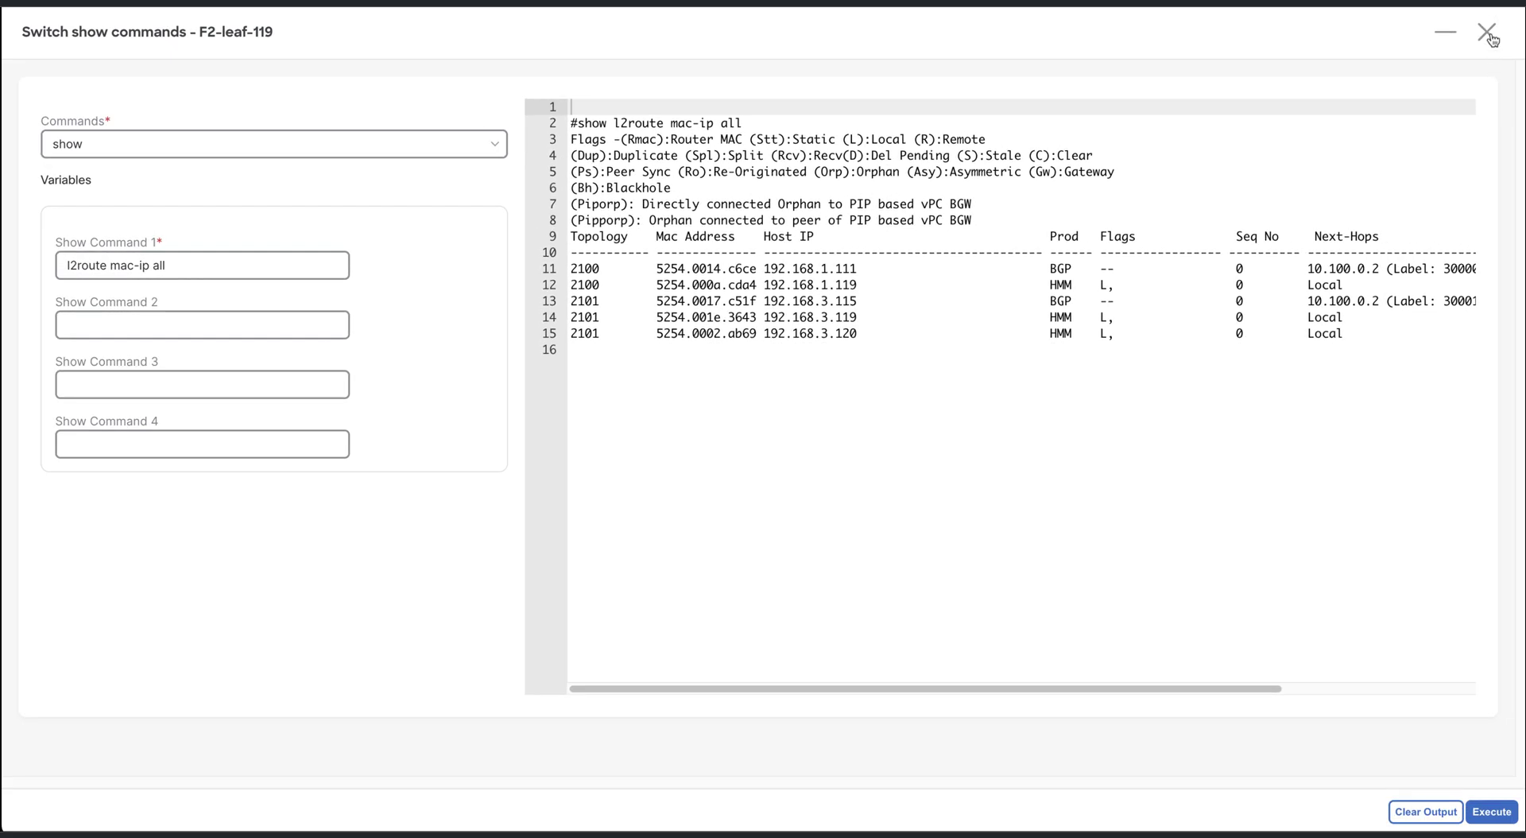
pyautogui.click(1487, 32)
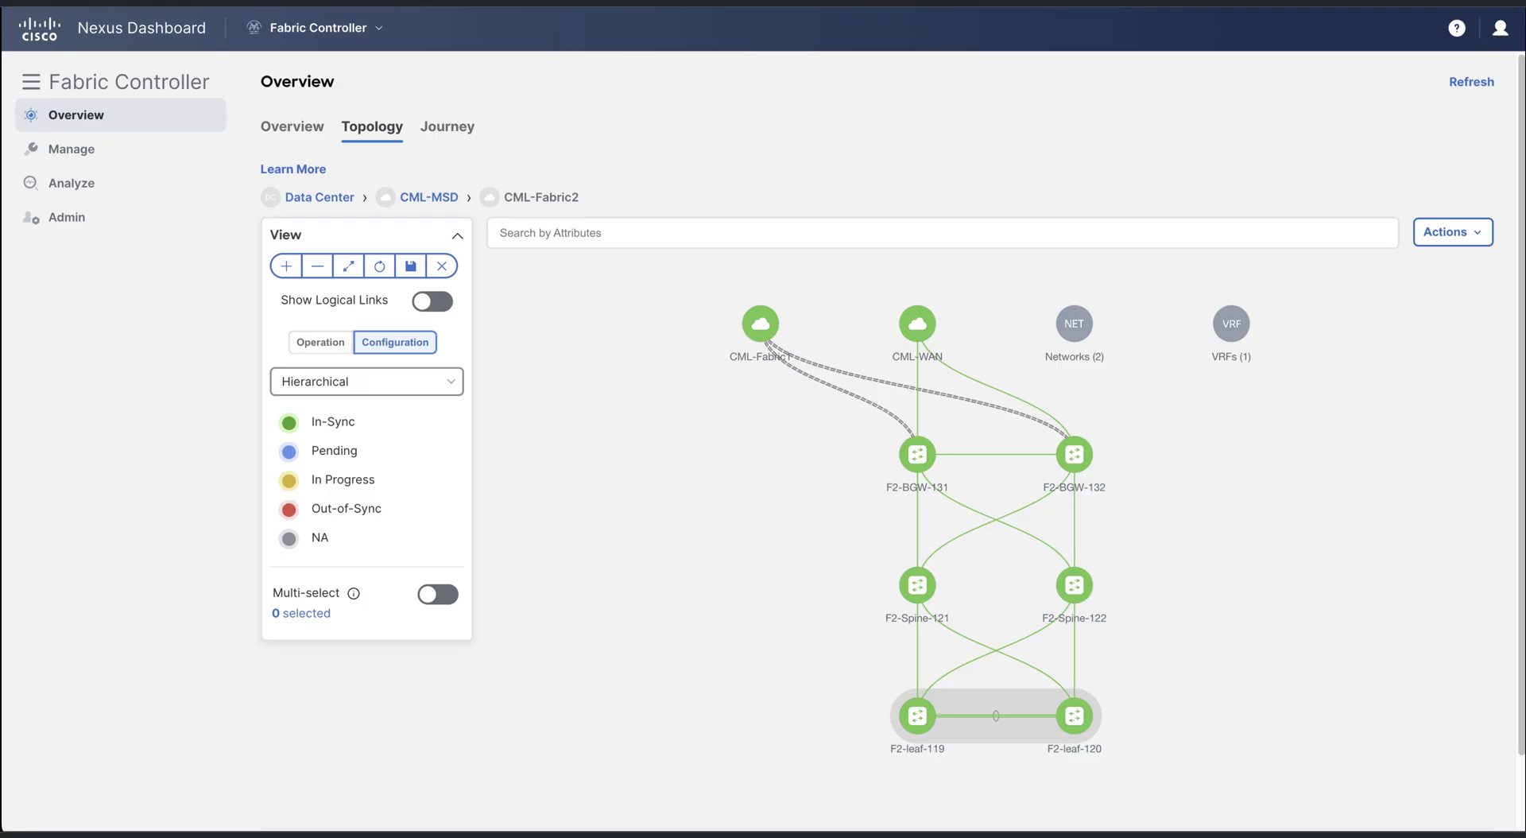